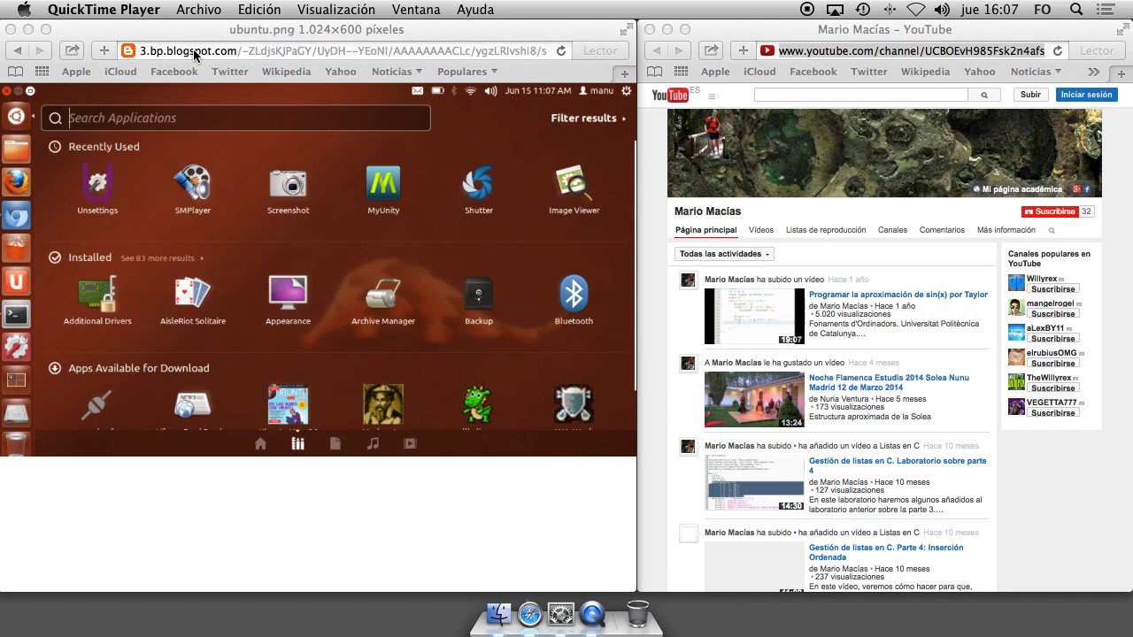
pyautogui.click(242, 49)
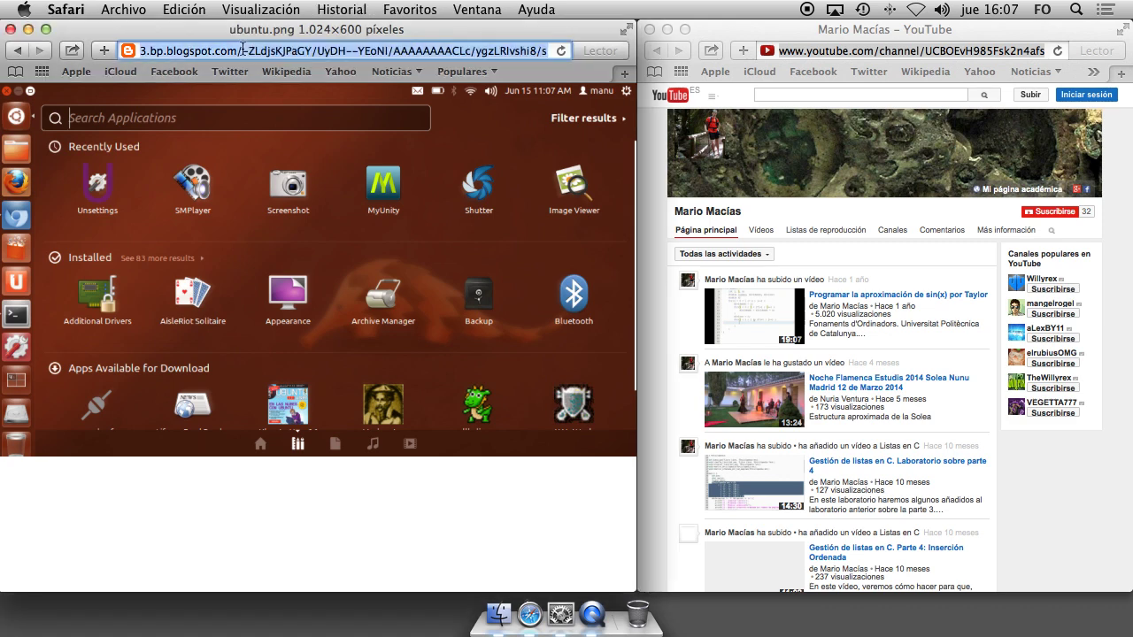
pyautogui.write('www.vi')
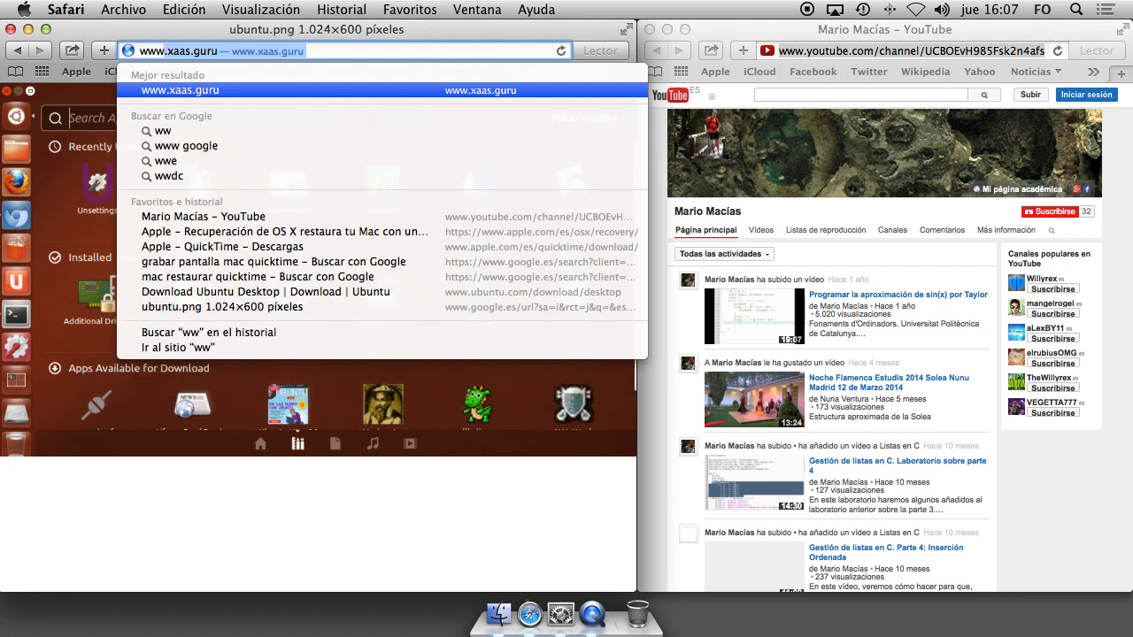
pyautogui.write('rtual')
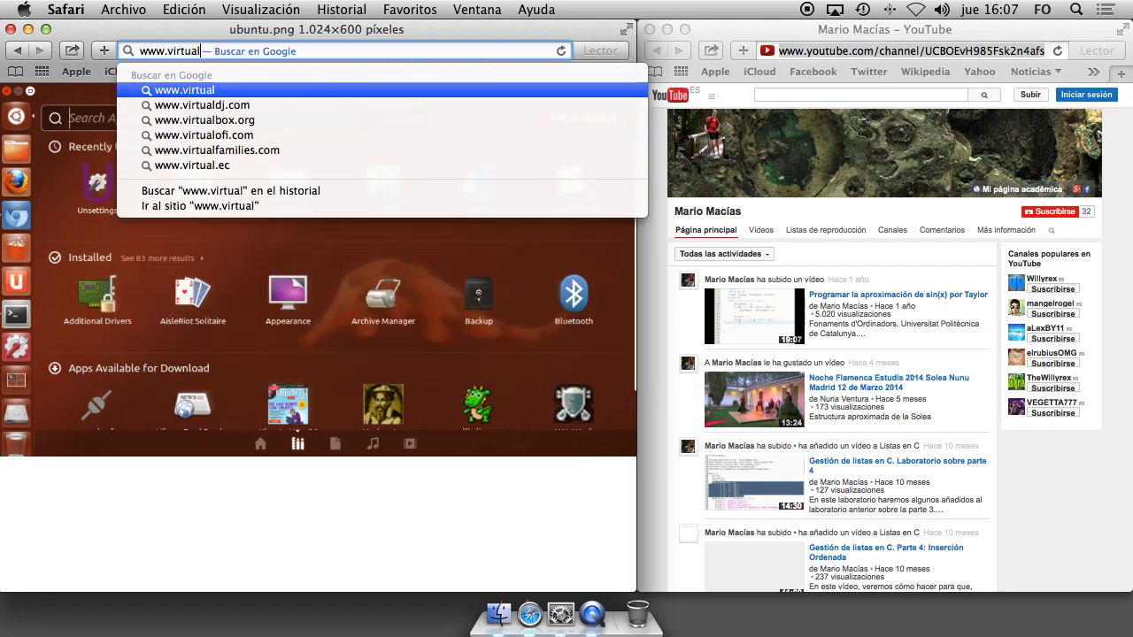
pyautogui.write('box.org')
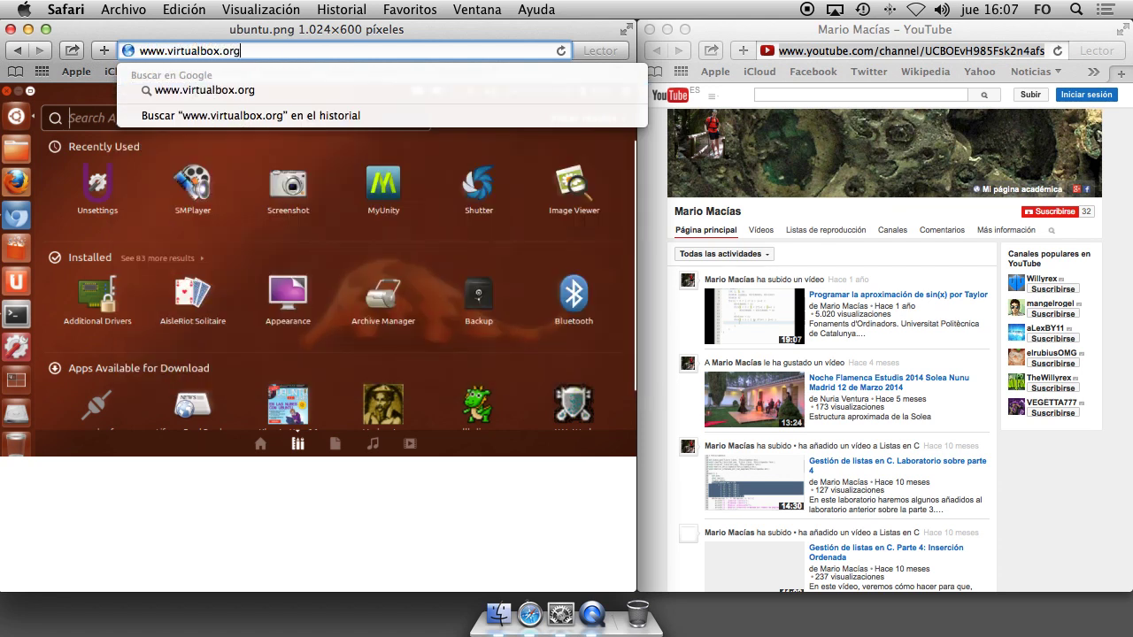
pyautogui.press('Return')
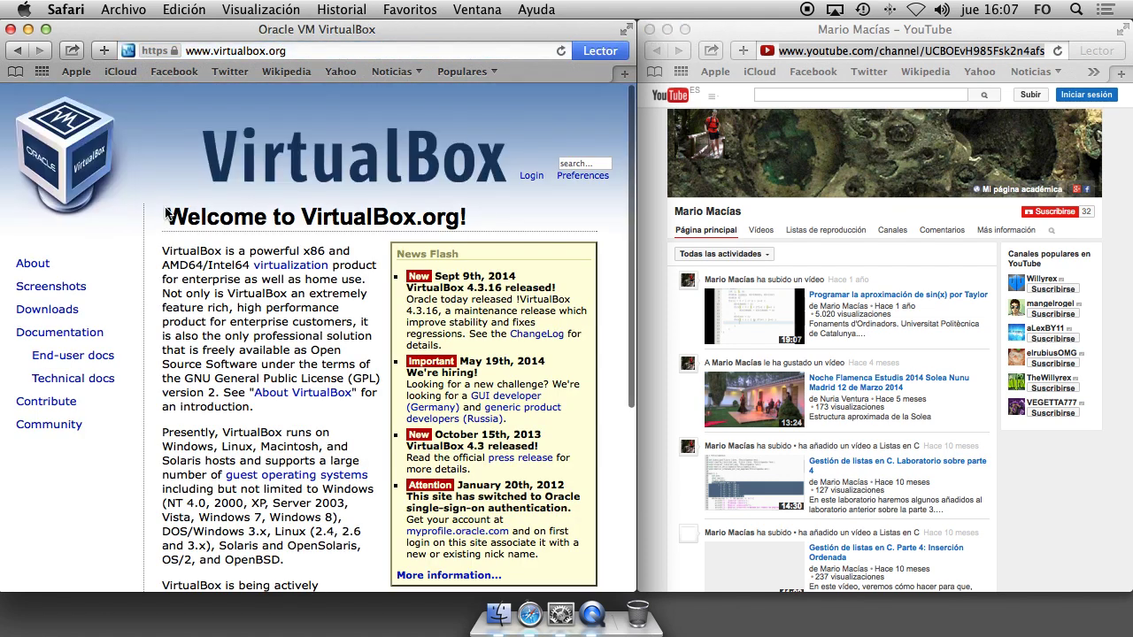
pyautogui.click(46, 310)
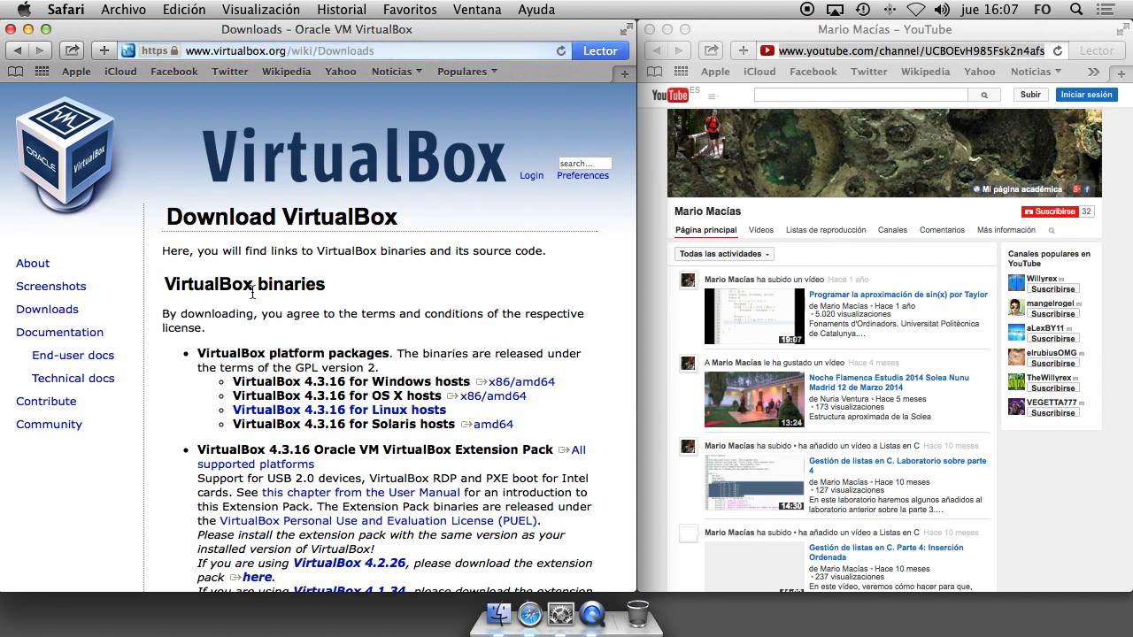
pyautogui.scroll(-2, 350, 290)
pyautogui.scroll(-4, 350, 291)
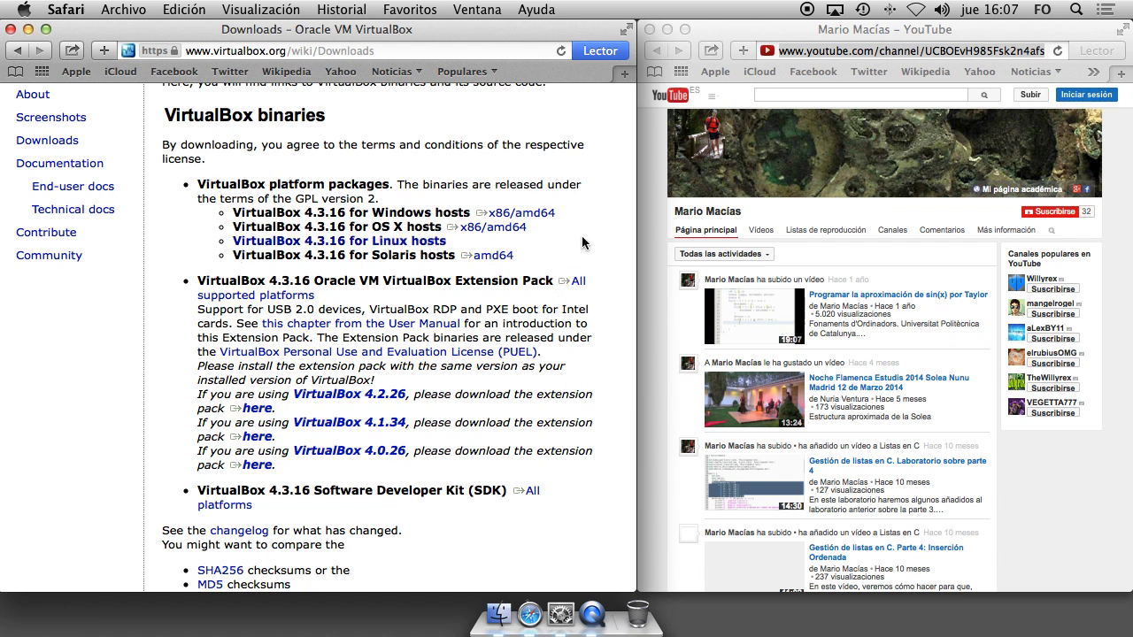
# Download the VirtualBox 4.3.16 package for OS X hosts and show Safari's downloads list.
pyautogui.click(509, 214)
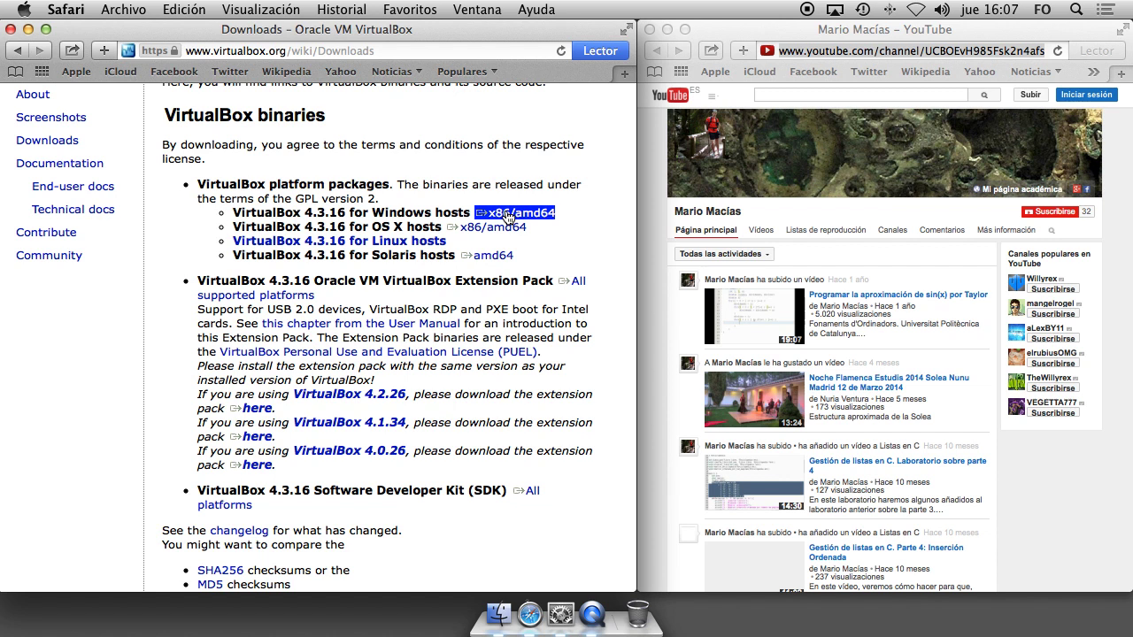
pyautogui.moveTo(233, 213); pyautogui.dragTo(470, 214)
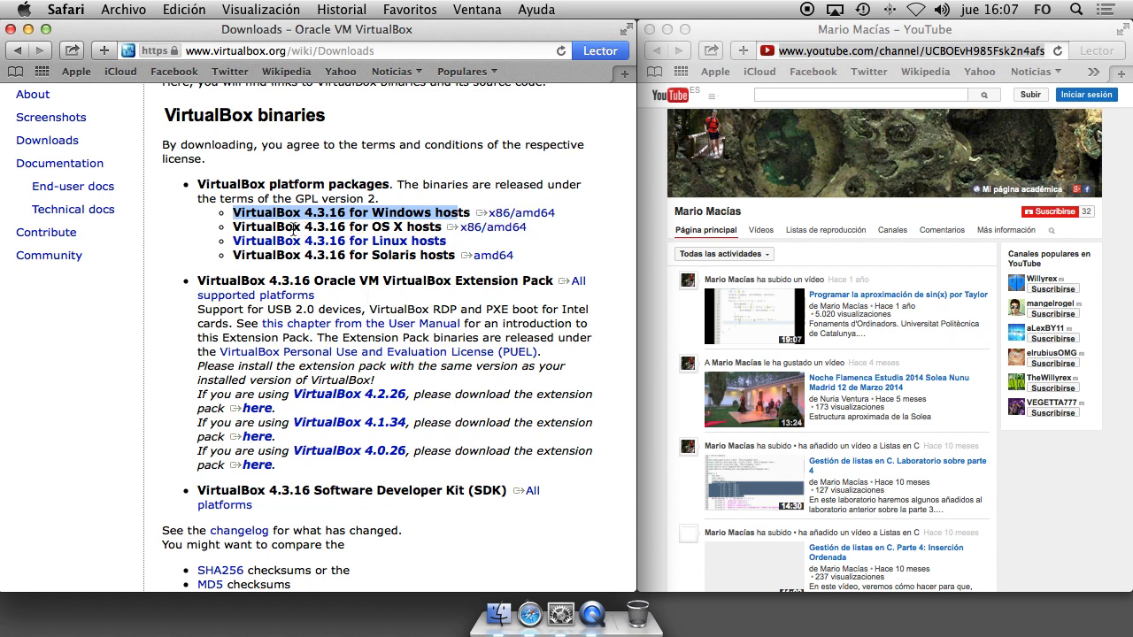
pyautogui.click(487, 232)
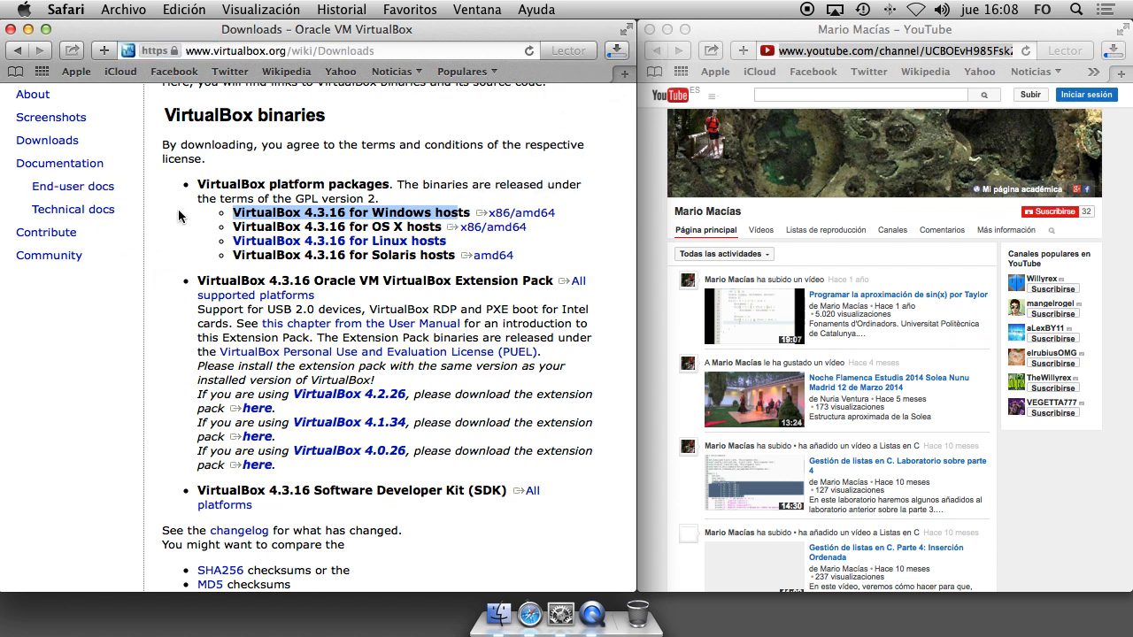
pyautogui.click(210, 296)
pyautogui.click(617, 51)
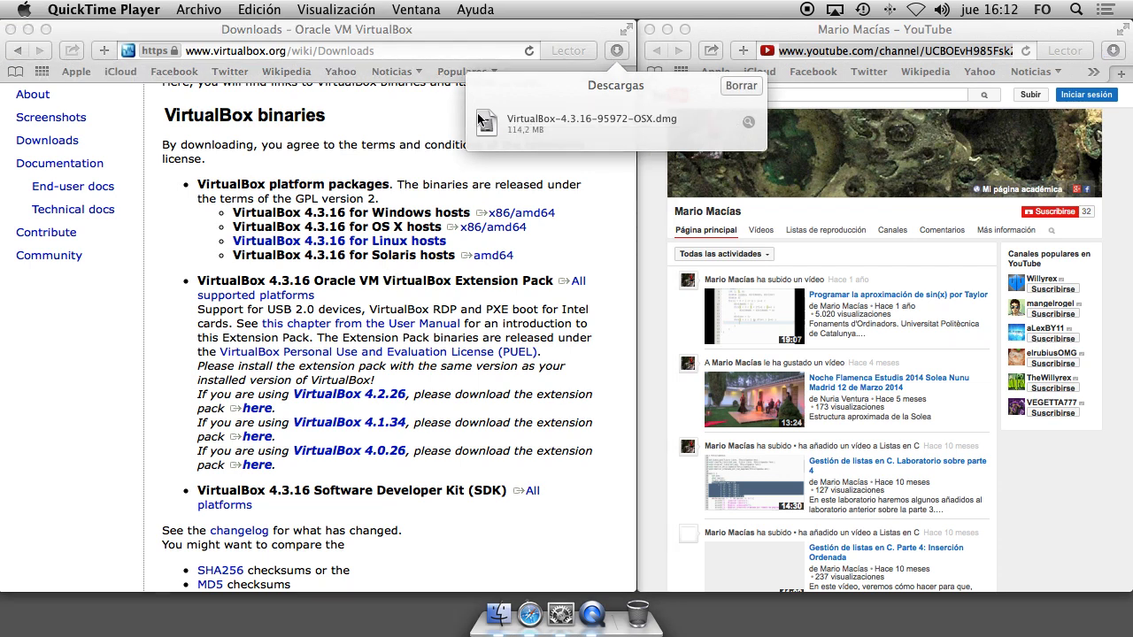
# Open VirtualBox-4.3.16-95972-OSX.dmg from the Descargas folder in a new Finder window.
pyautogui.click(493, 624)
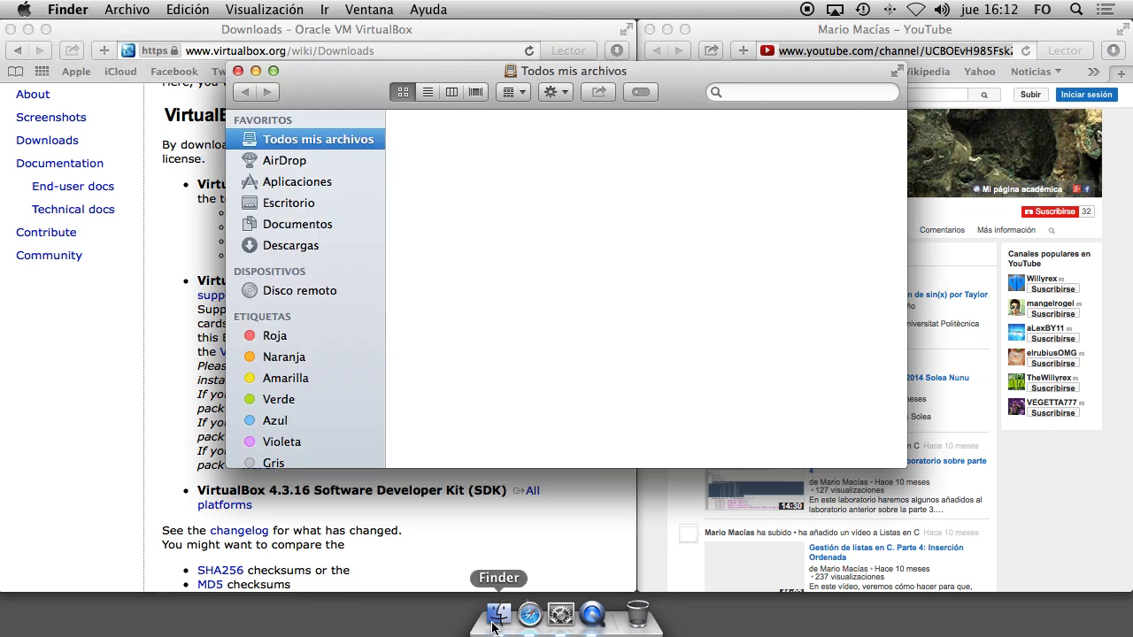
pyautogui.click(282, 226)
pyautogui.click(285, 245)
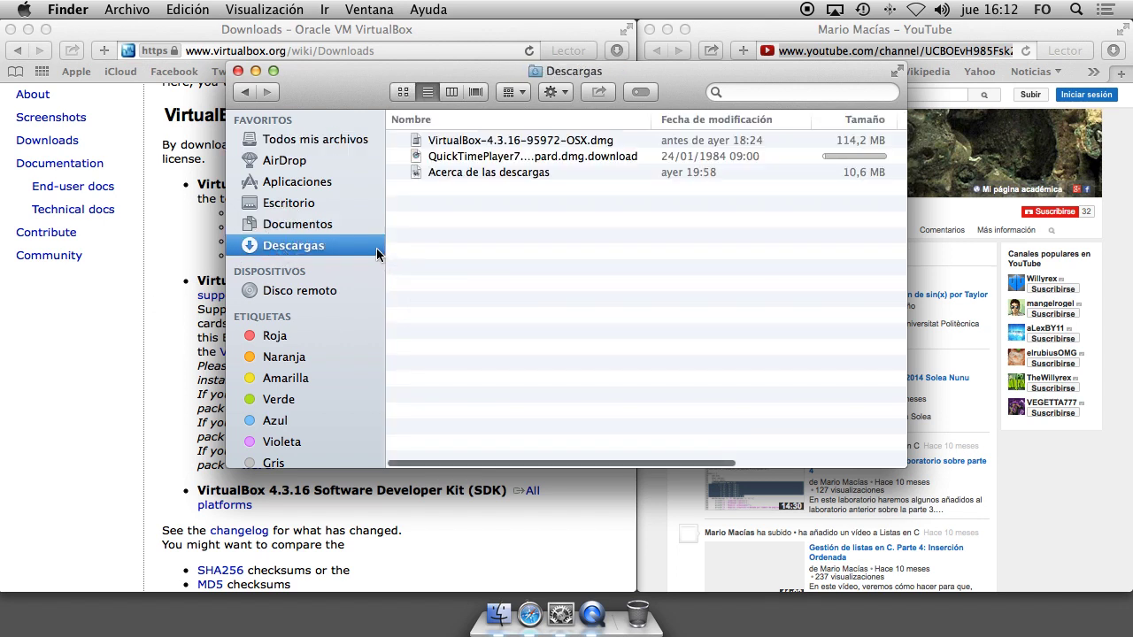
pyautogui.click(467, 143)
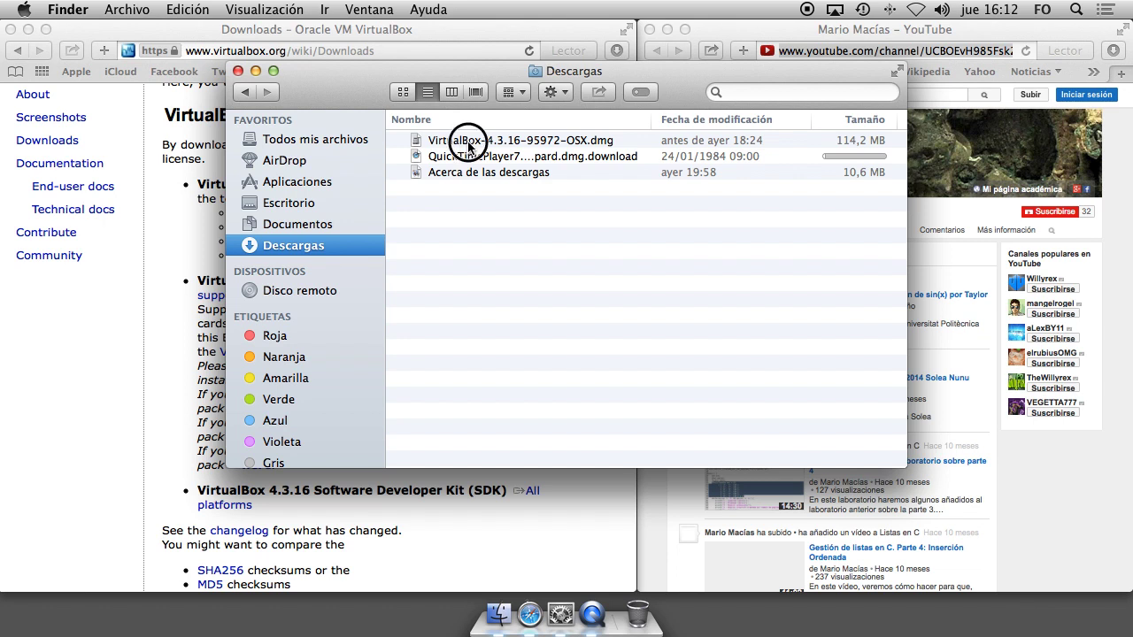
pyautogui.click(467, 144)
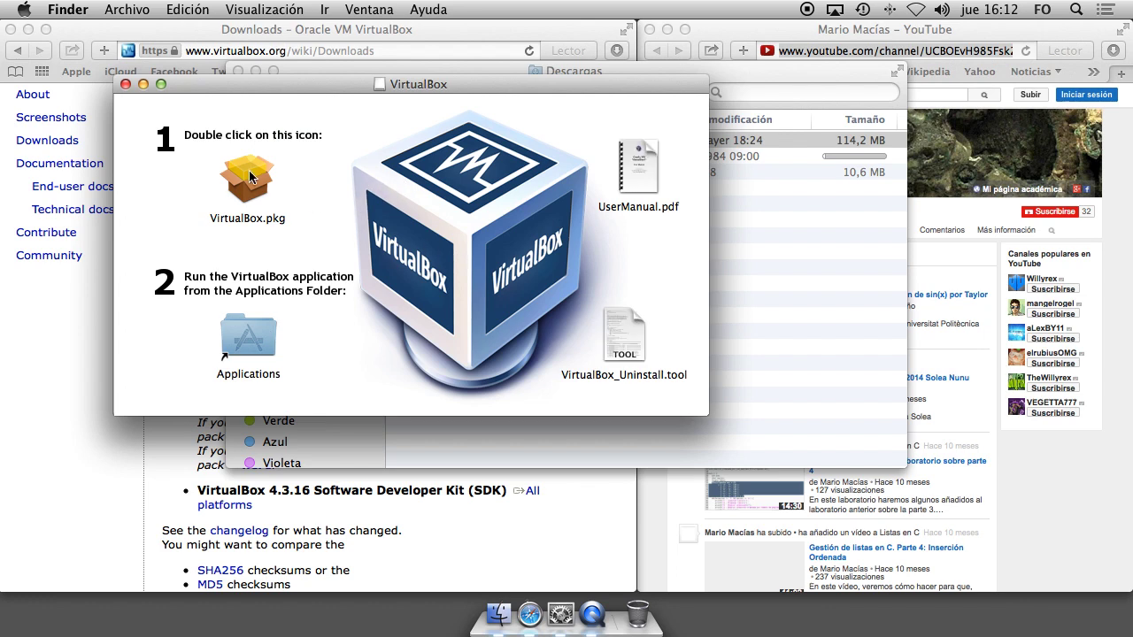
# Install VirtualBox.pkg on Macintosh HD, authorising with the admin password, then close the Installer.
pyautogui.doubleClick(251, 177)
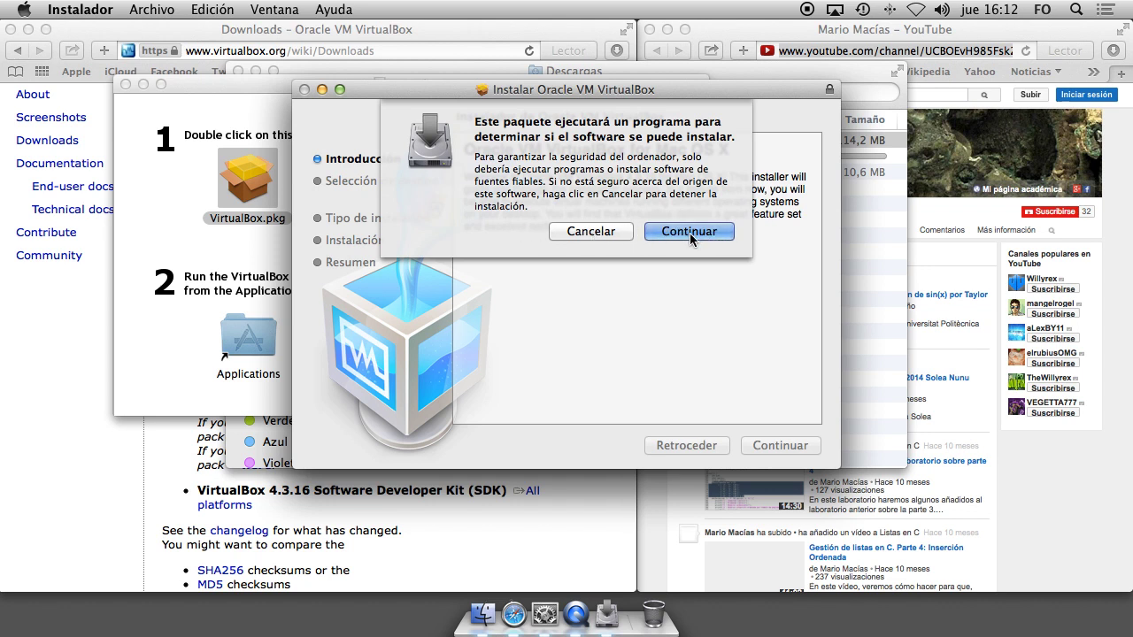
pyautogui.click(692, 233)
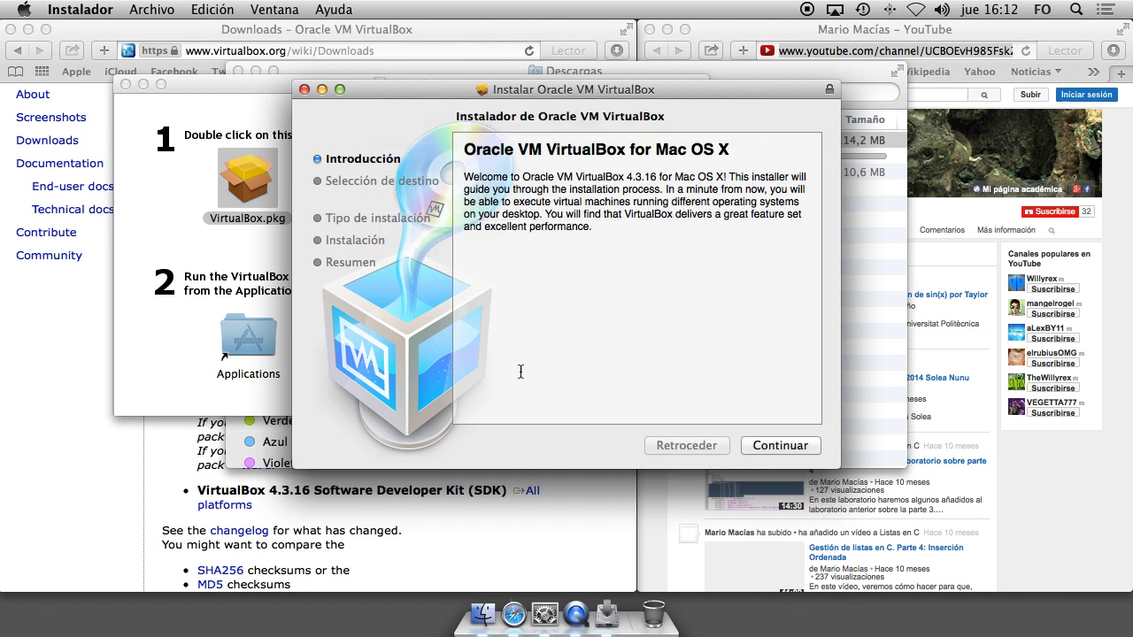
pyautogui.click(775, 447)
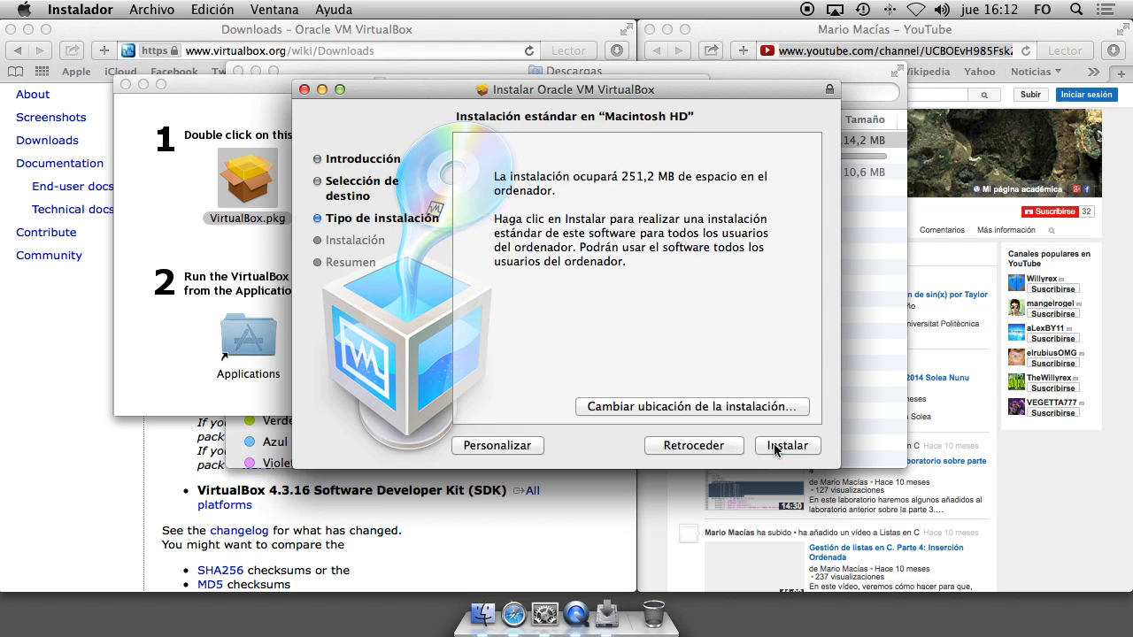
pyautogui.click(784, 447)
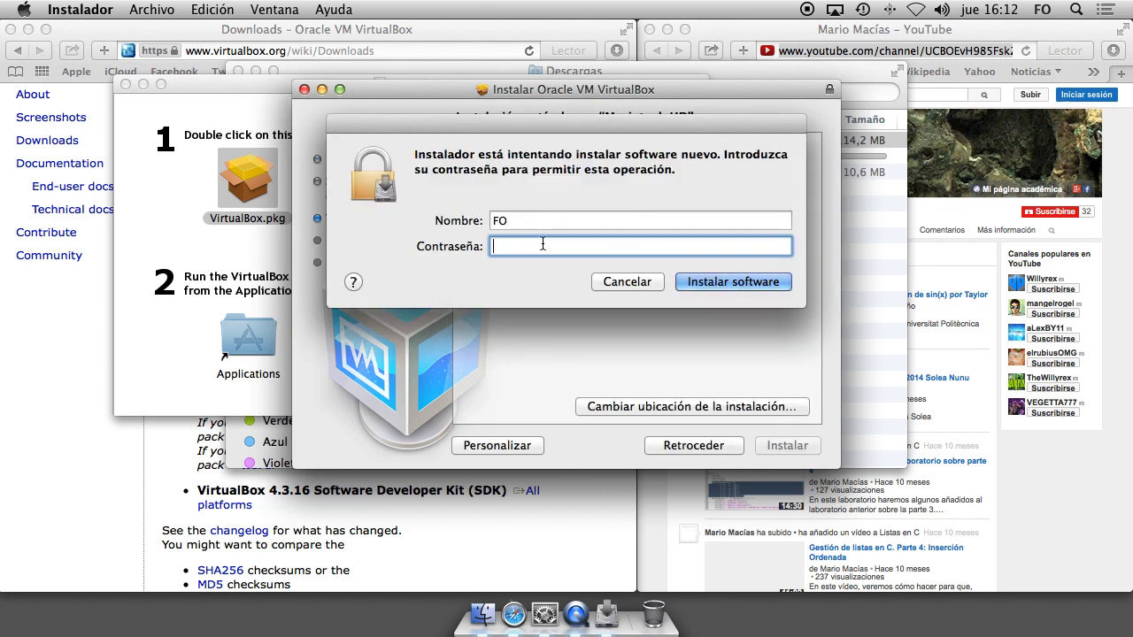
pyautogui.write('••')
pyautogui.click(733, 281)
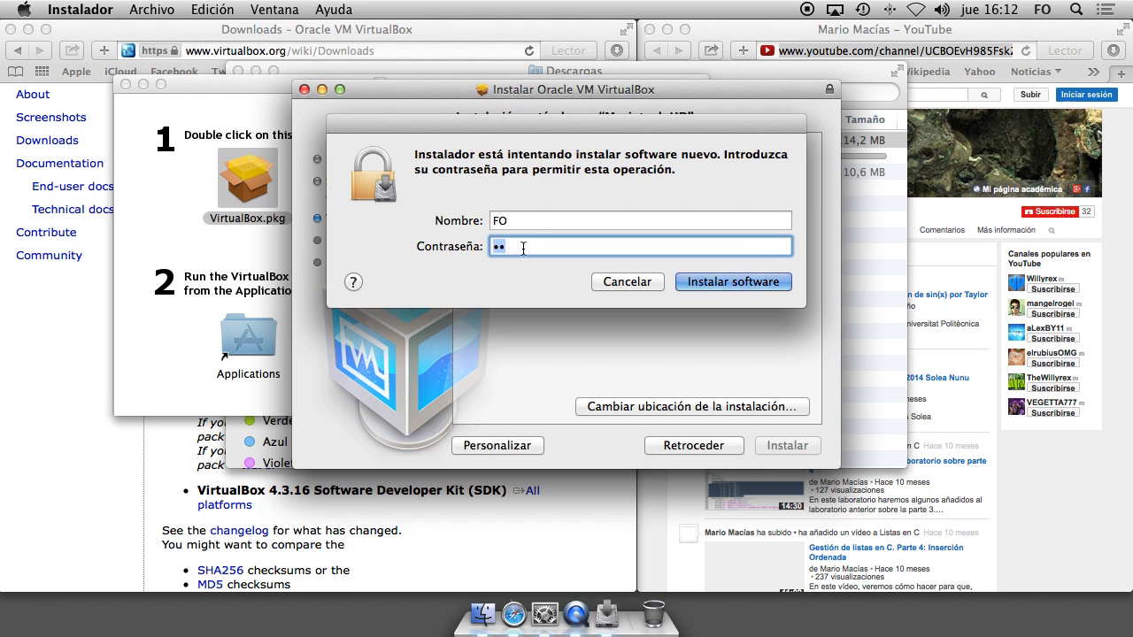
pyautogui.press('BackSpace')
pyautogui.click(712, 285)
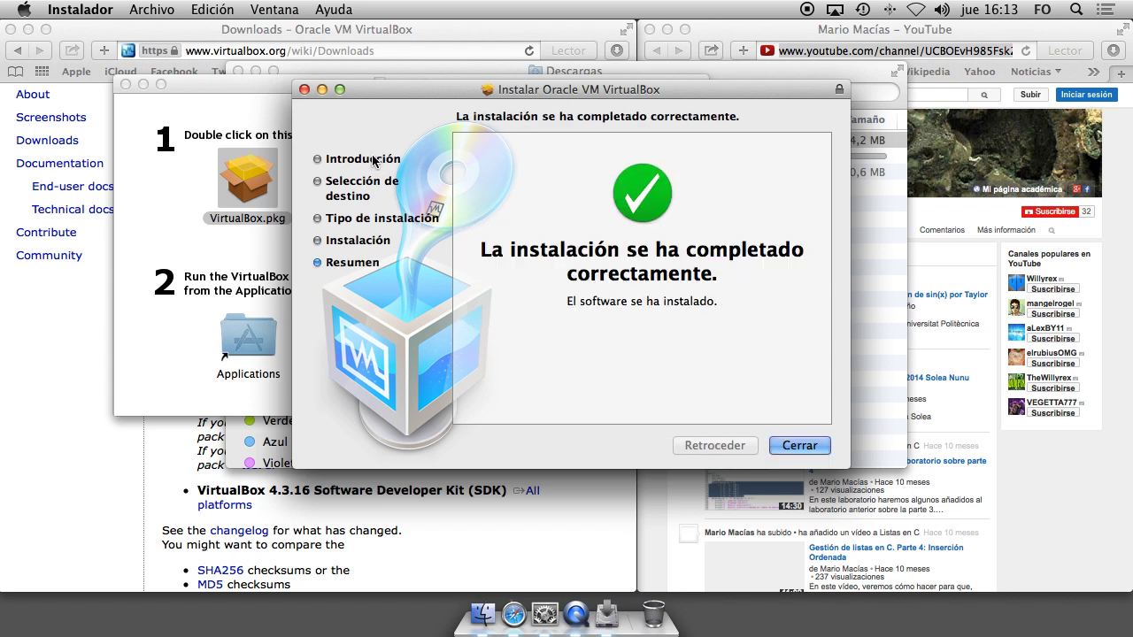
pyautogui.click(796, 446)
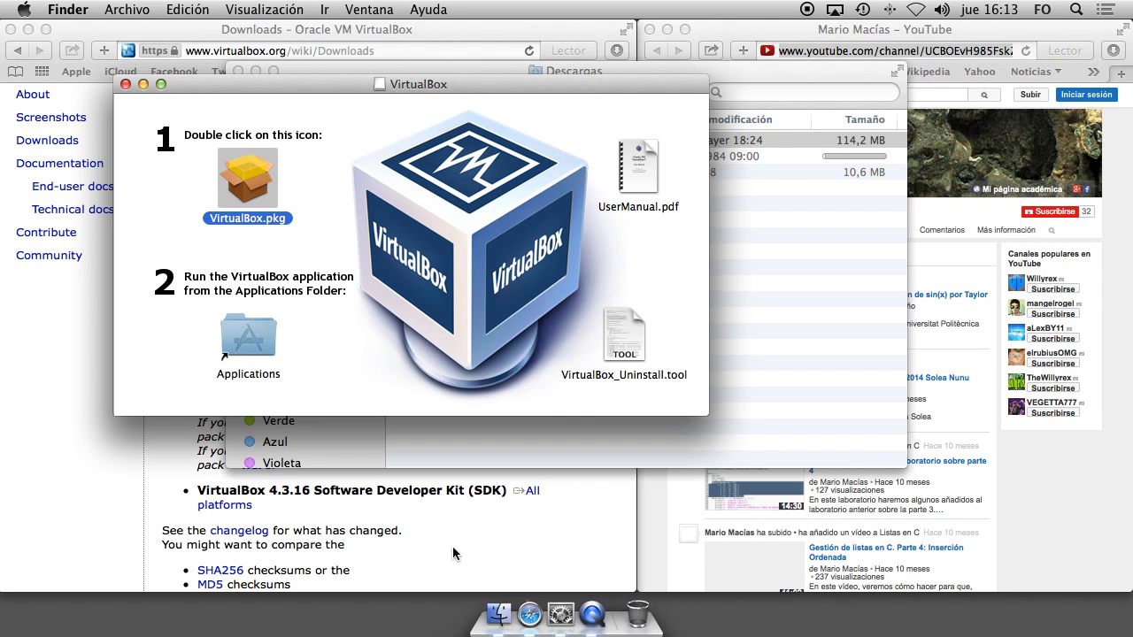
# Close the disk image and Descargas windows and start VirtualBox from the Aplicaciones folder.
pyautogui.click(126, 85)
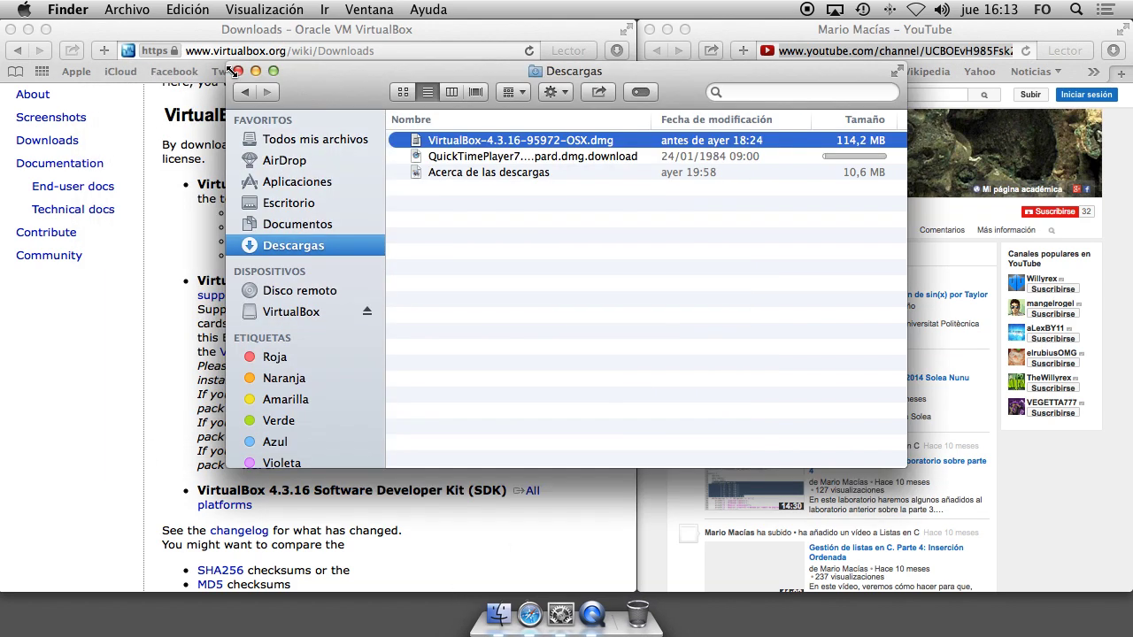
pyautogui.click(238, 72)
pyautogui.click(496, 618)
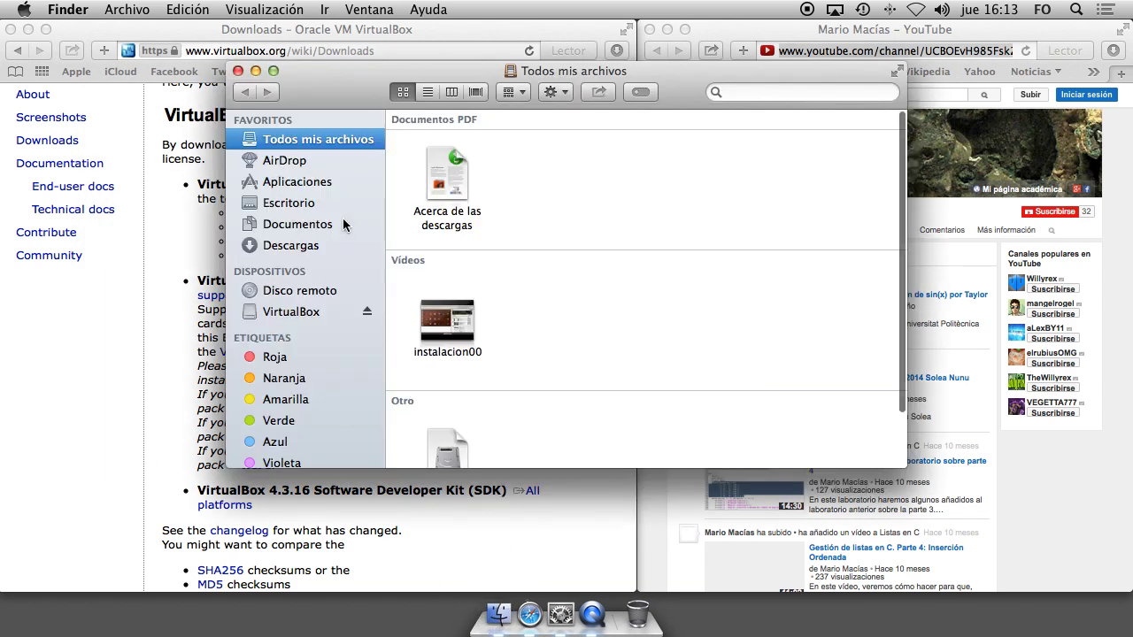
pyautogui.click(293, 182)
pyautogui.scroll(-10, 644, 300)
pyautogui.scroll(-5, 602, 336)
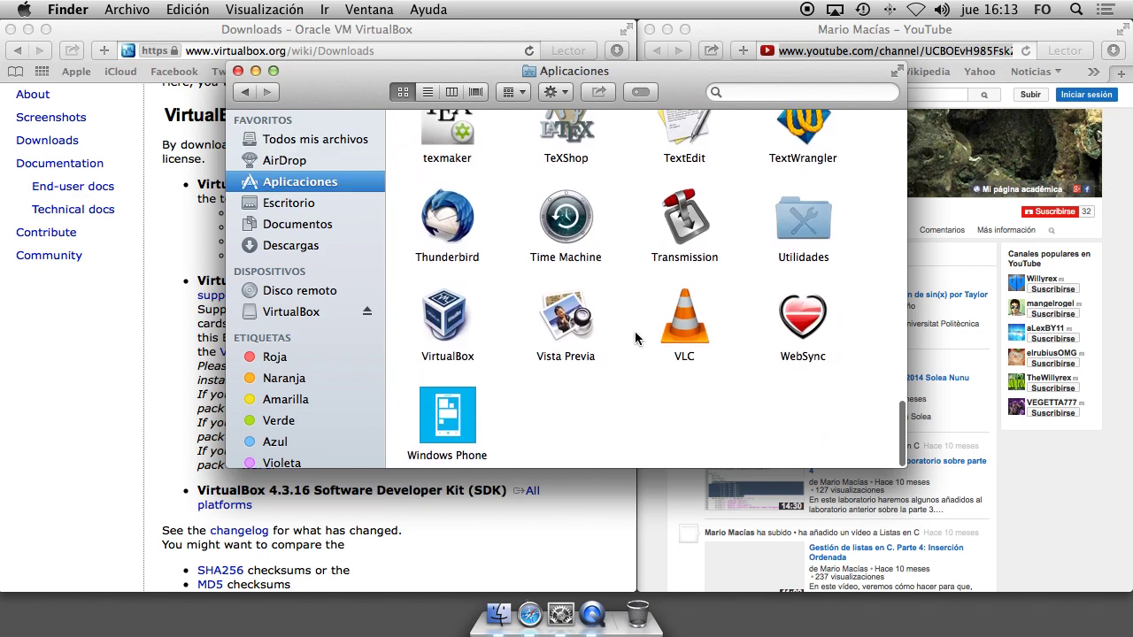
pyautogui.doubleClick(448, 324)
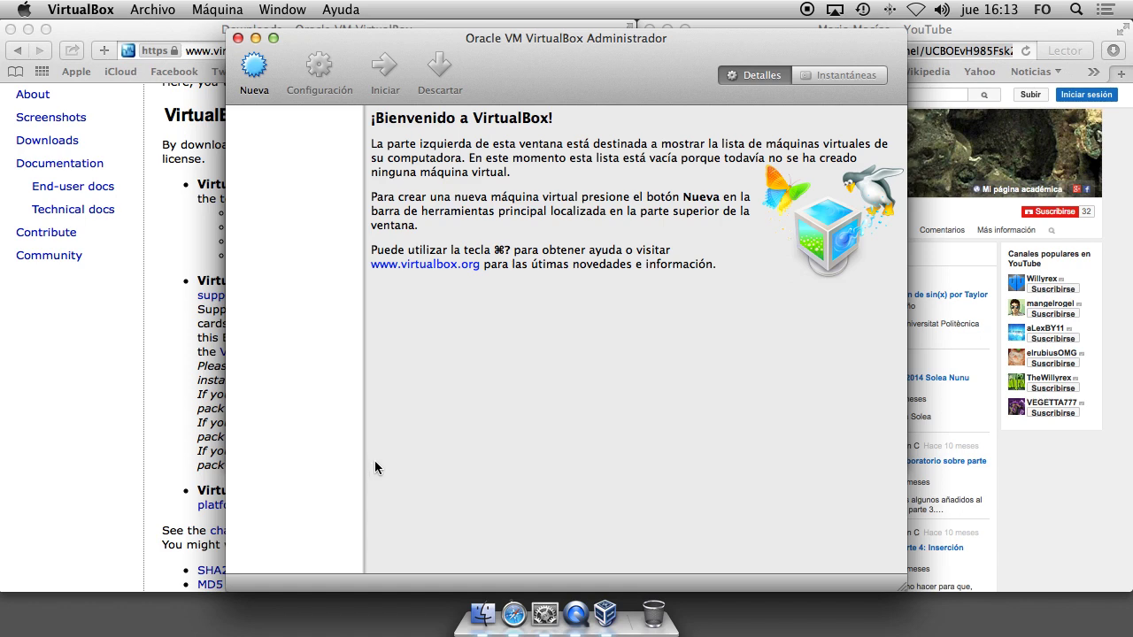
# Start a new virtual machine named 'Ubuntu' with type Linux and version Ubuntu (32 bit).
pyautogui.click(254, 68)
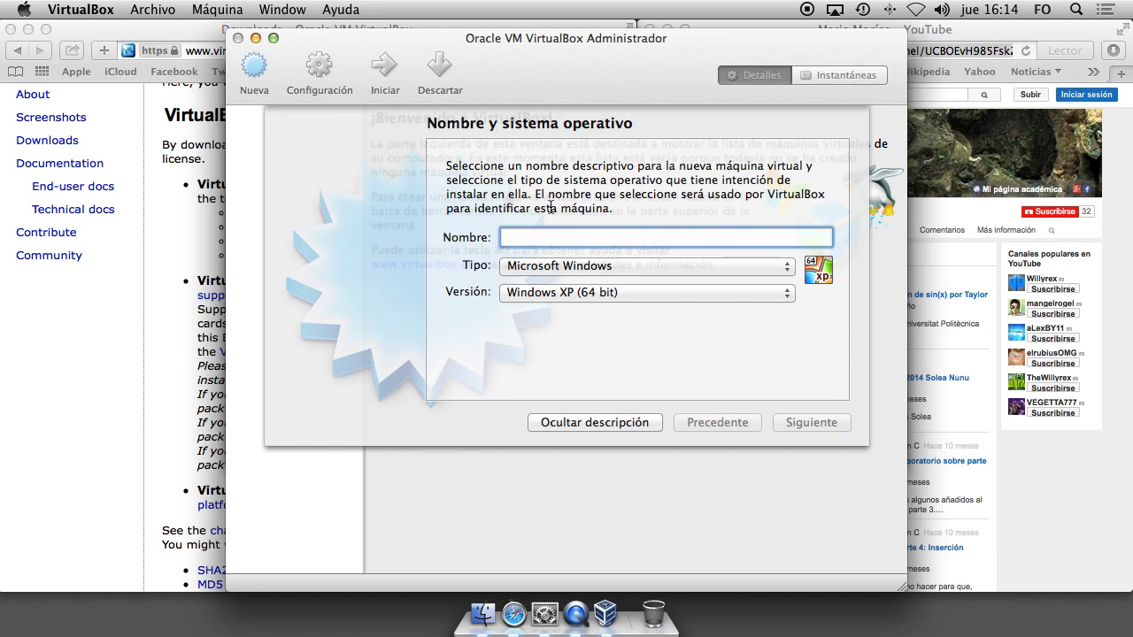
pyautogui.write('Ubuntu')
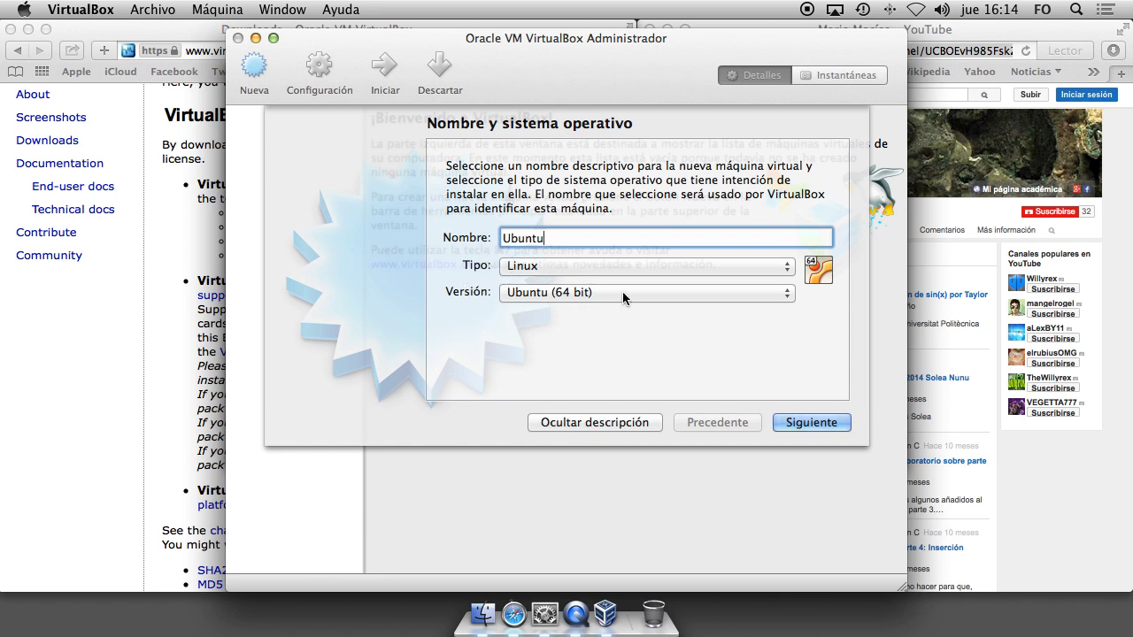
pyautogui.click(567, 292)
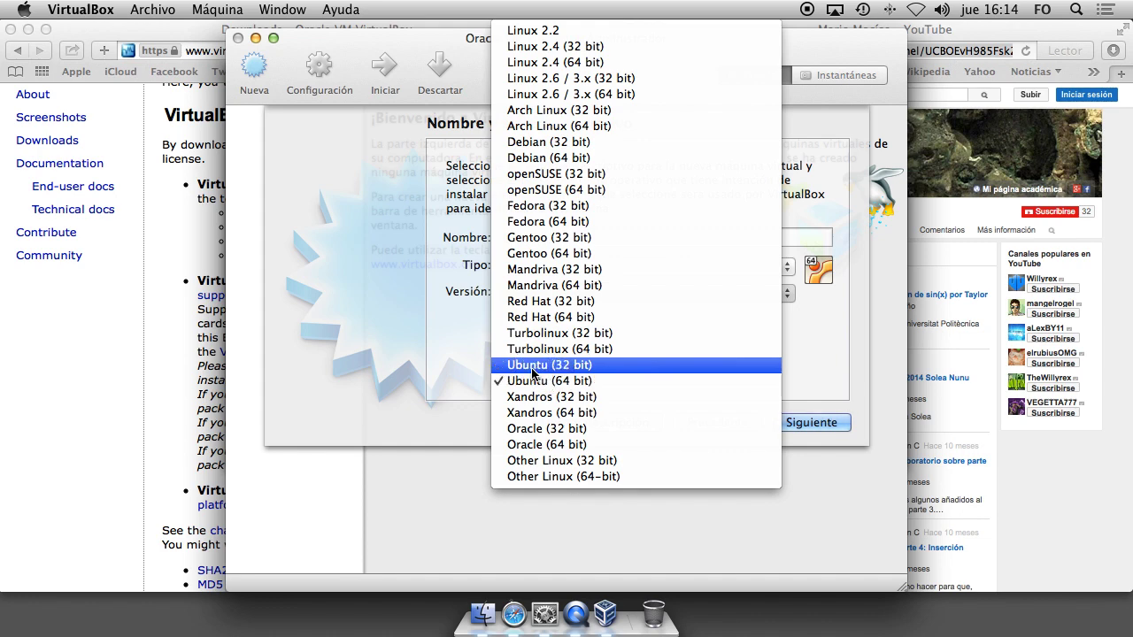
pyautogui.click(532, 364)
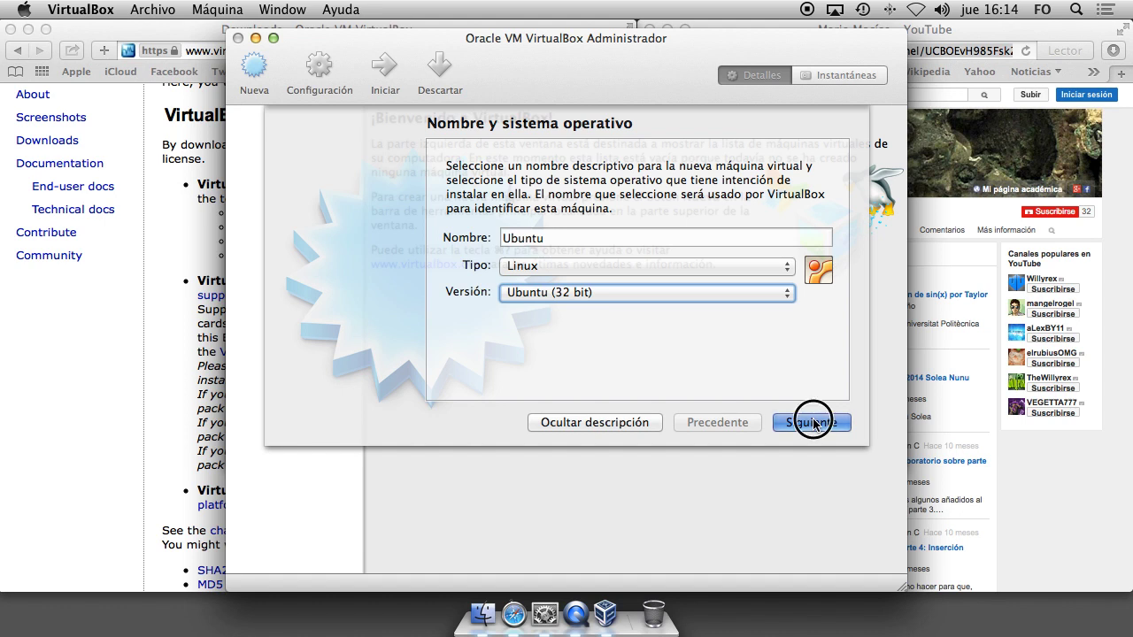
pyautogui.click(813, 423)
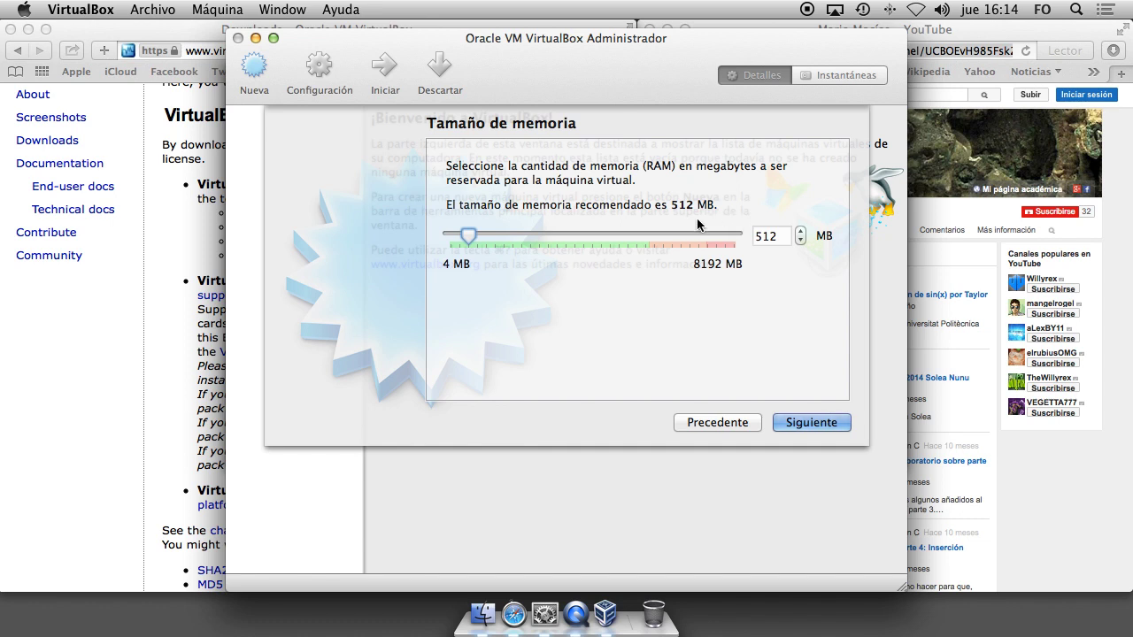
# Replace the recommended 512 MB with 1024 MB of RAM.
pyautogui.press('Tab')
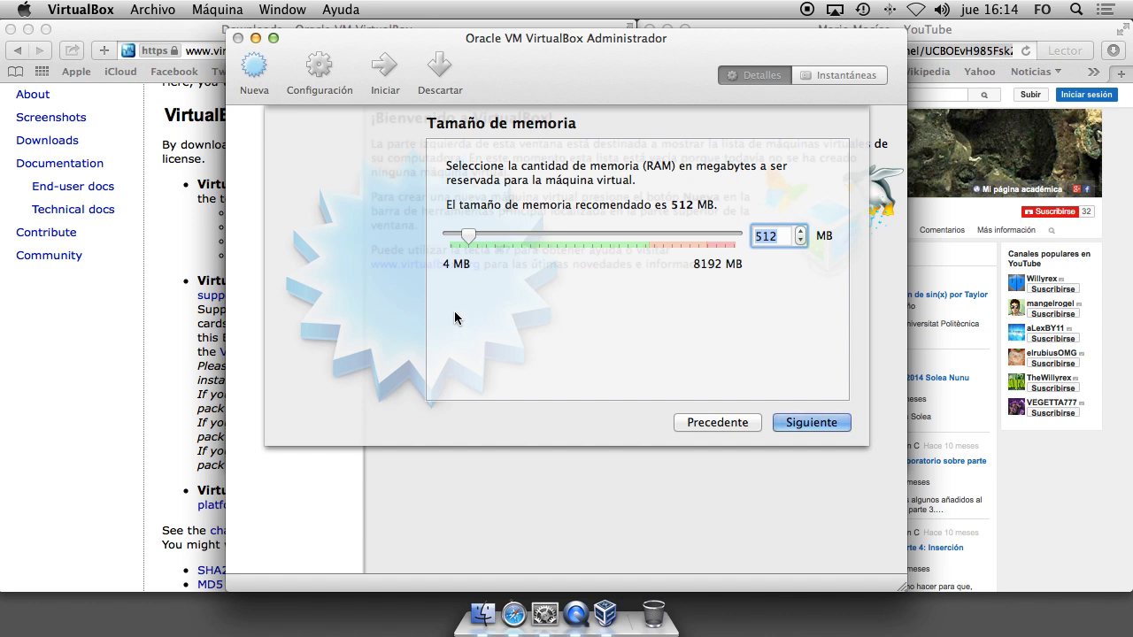
pyautogui.write('1024')
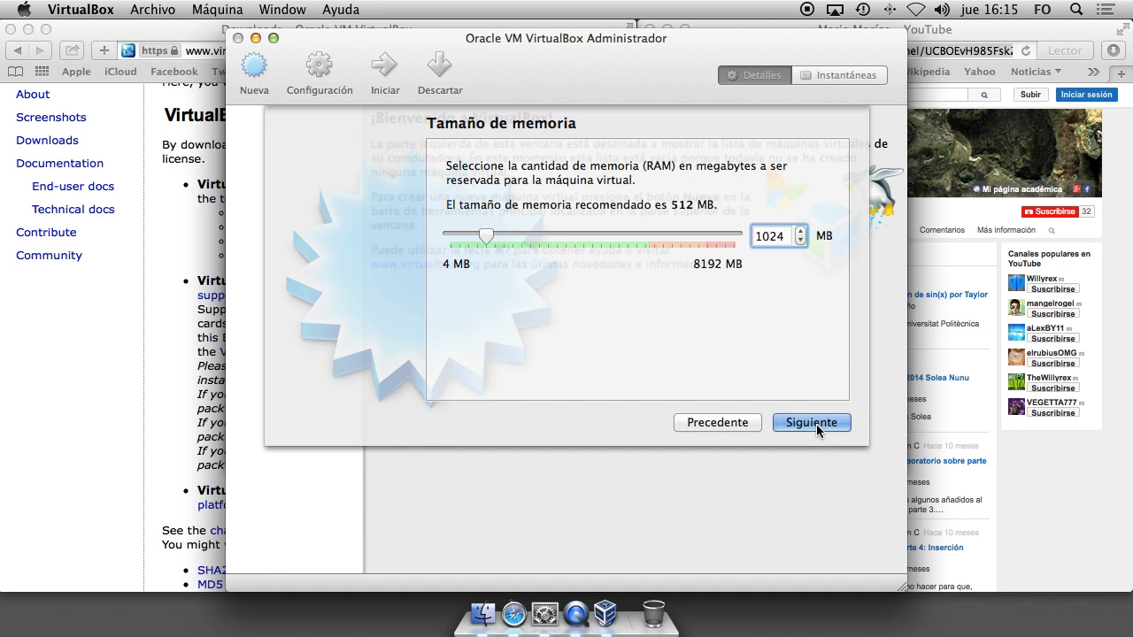
# Add a new dynamically allocated 8 GB VDI hard disk to finish the Ubuntu machine.
pyautogui.click(816, 424)
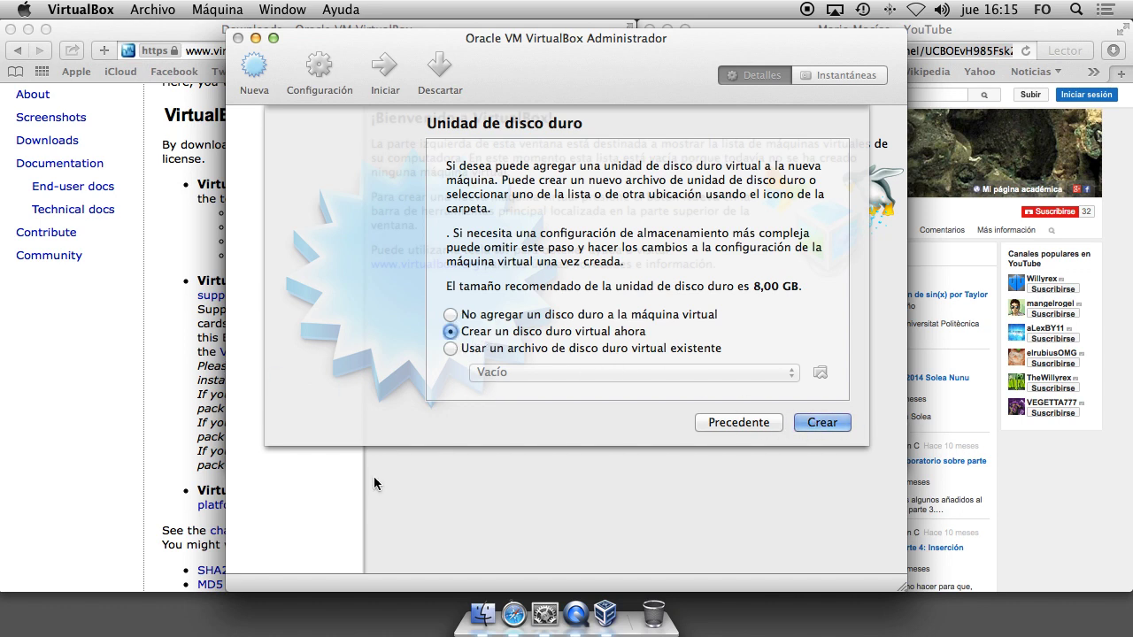
pyautogui.click(828, 425)
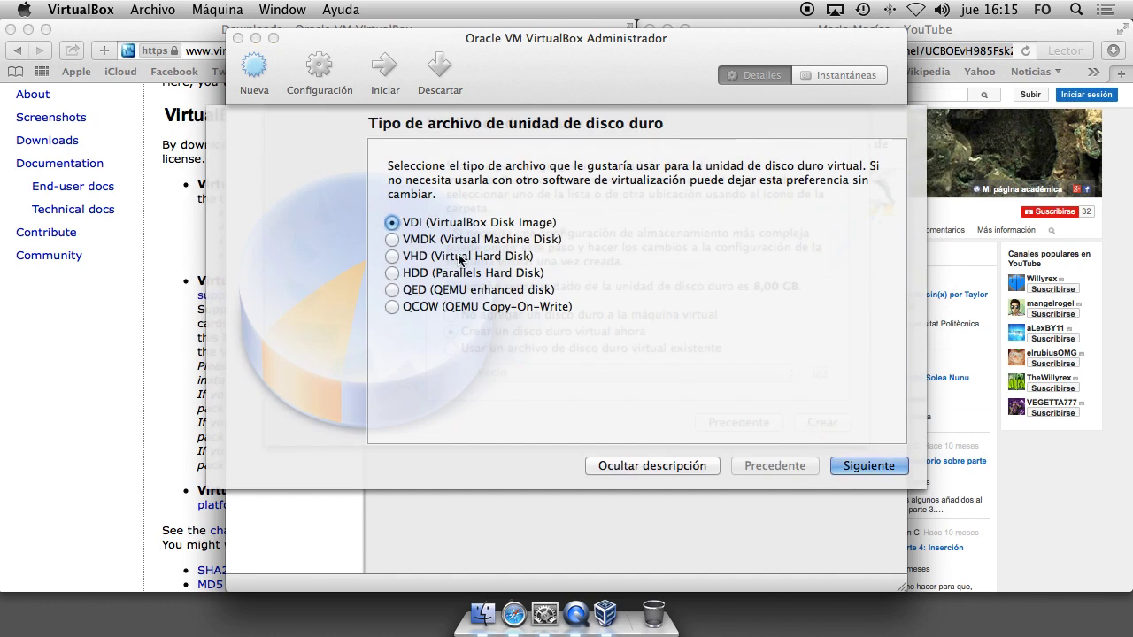
pyautogui.click(879, 465)
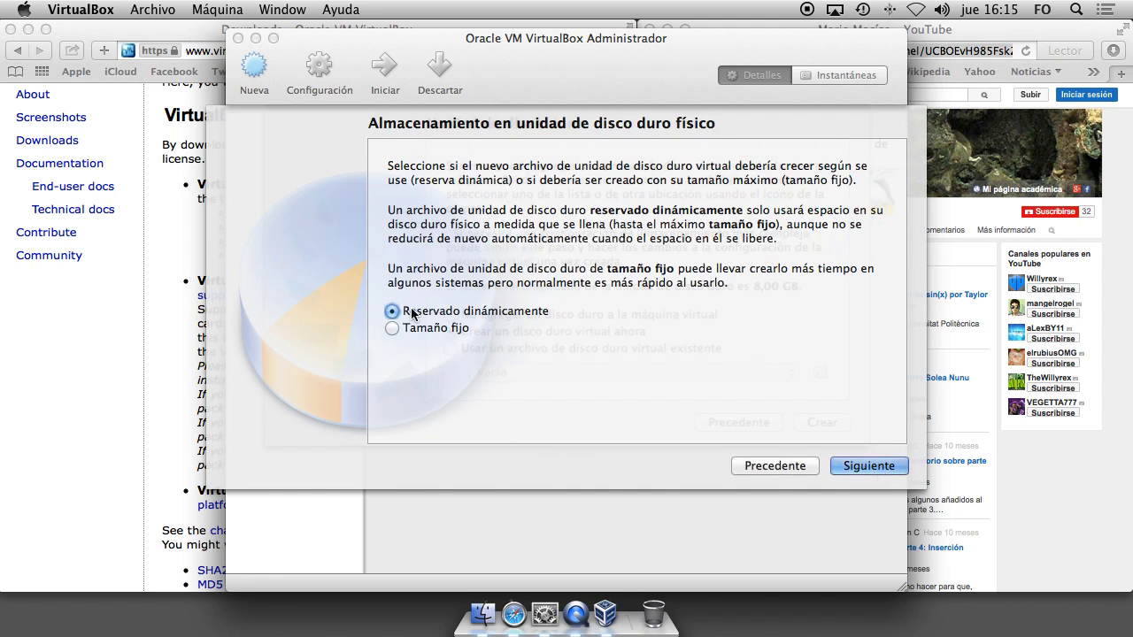
pyautogui.click(871, 468)
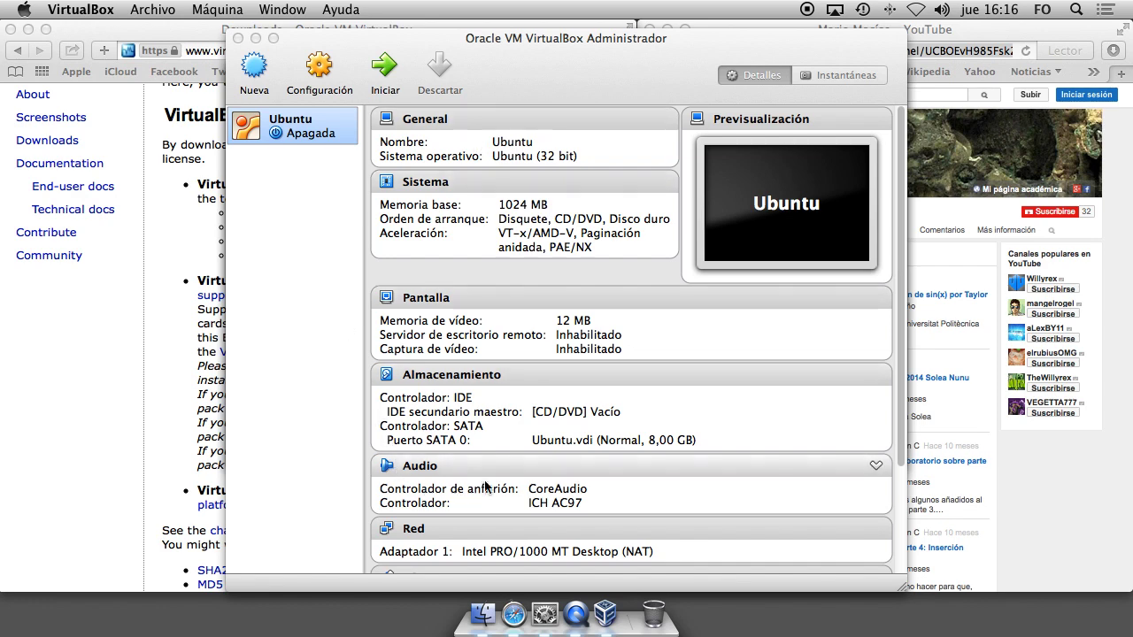
# Start the Ubuntu virtual machine so it prompts for a start-up disk.
pyautogui.scroll(-3, 488, 478)
pyautogui.scroll(3, 493, 471)
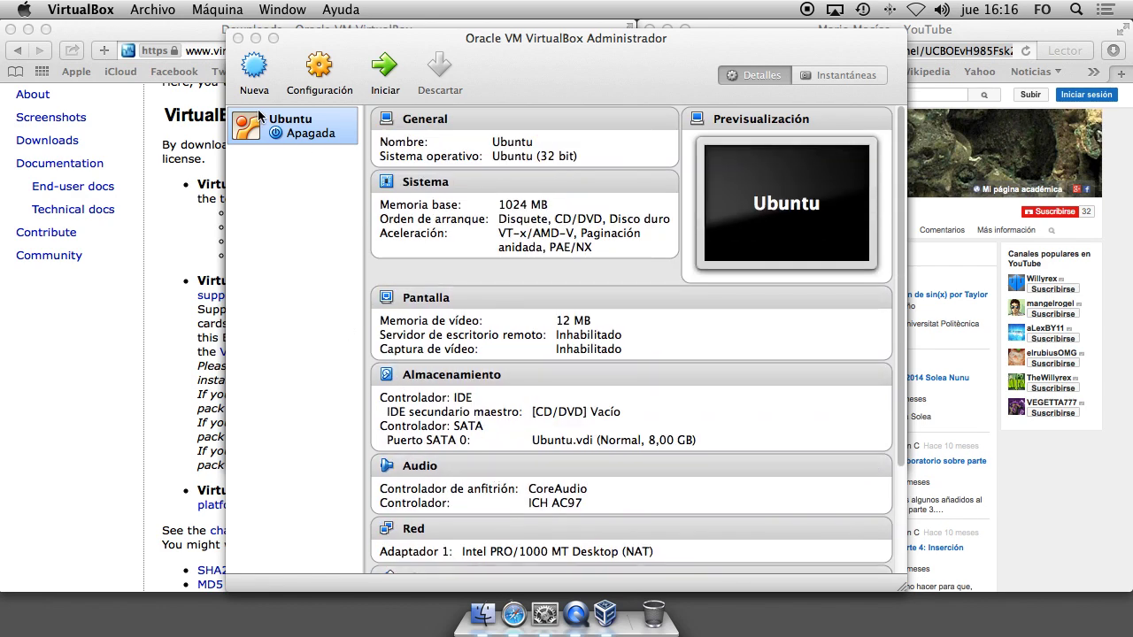
pyautogui.click(385, 67)
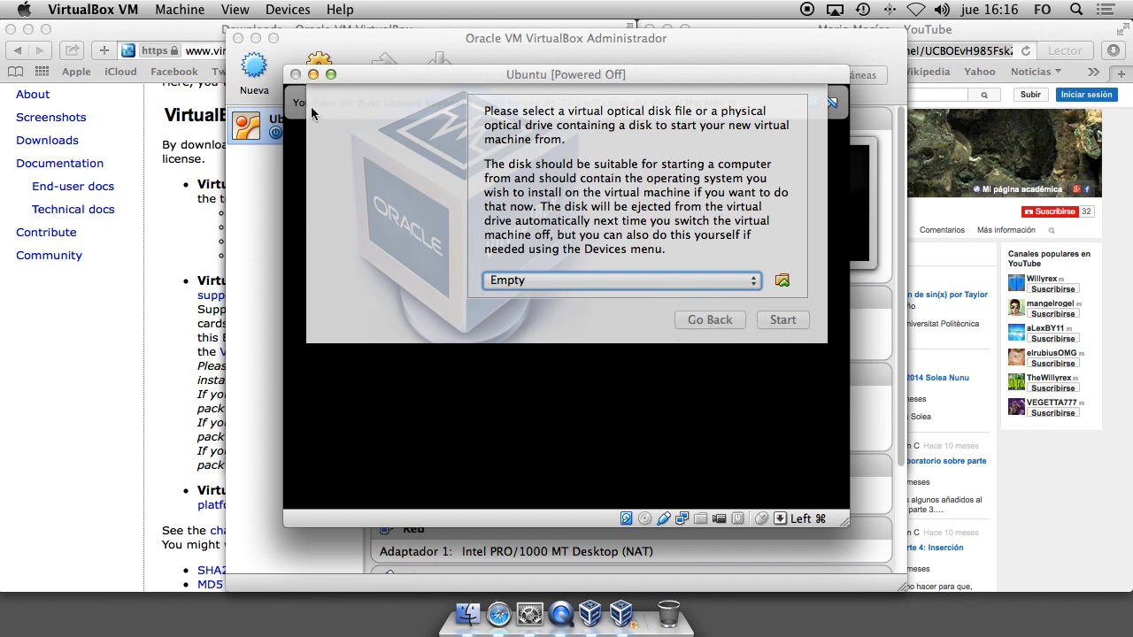
# Minimise the VirtualBox manager window and bring Safari back to the front.
pyautogui.click(261, 199)
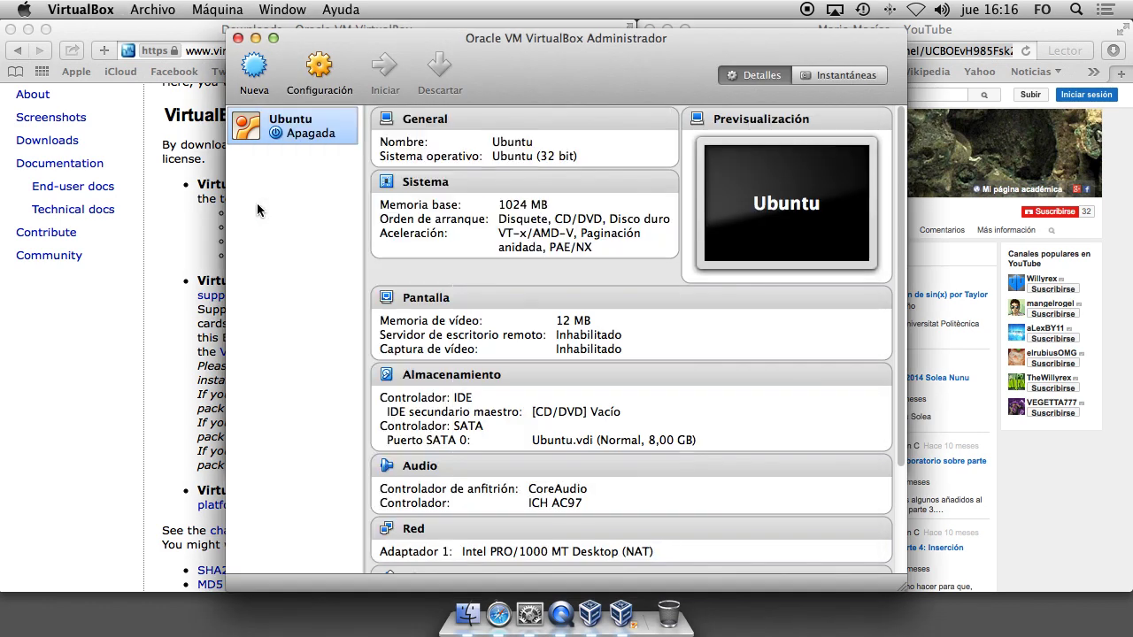
pyautogui.click(256, 39)
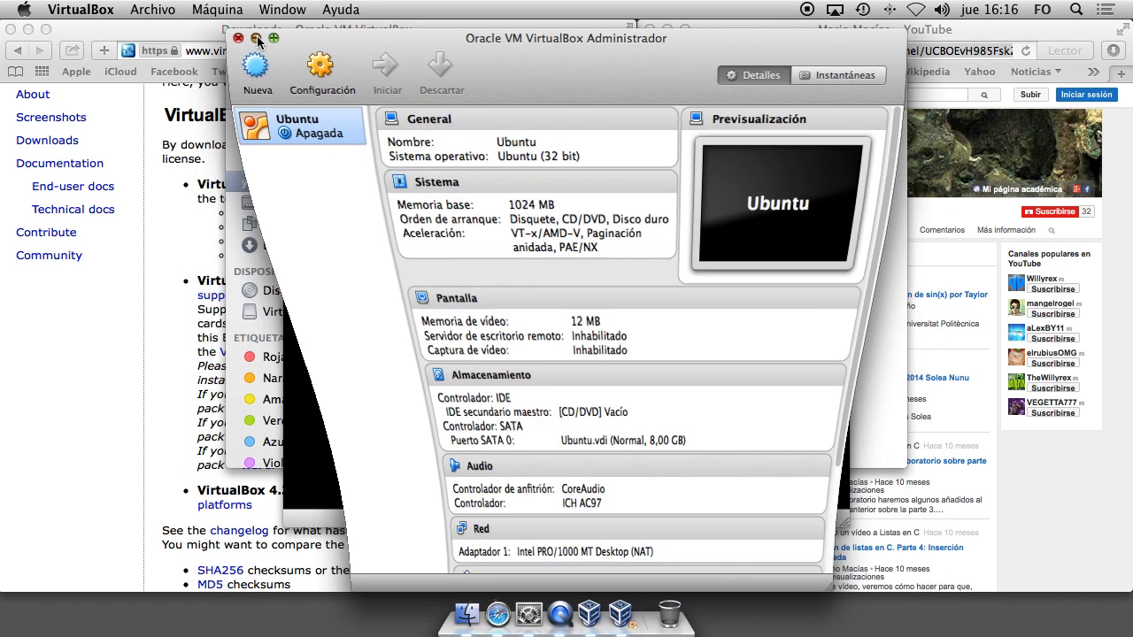
pyautogui.click(189, 35)
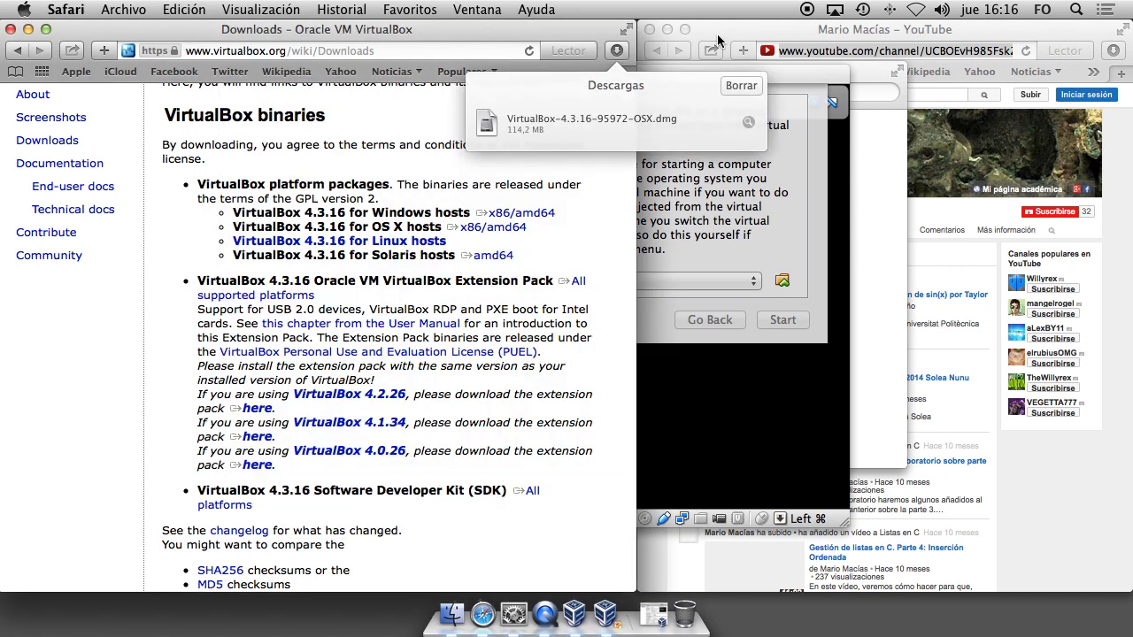
pyautogui.click(191, 50)
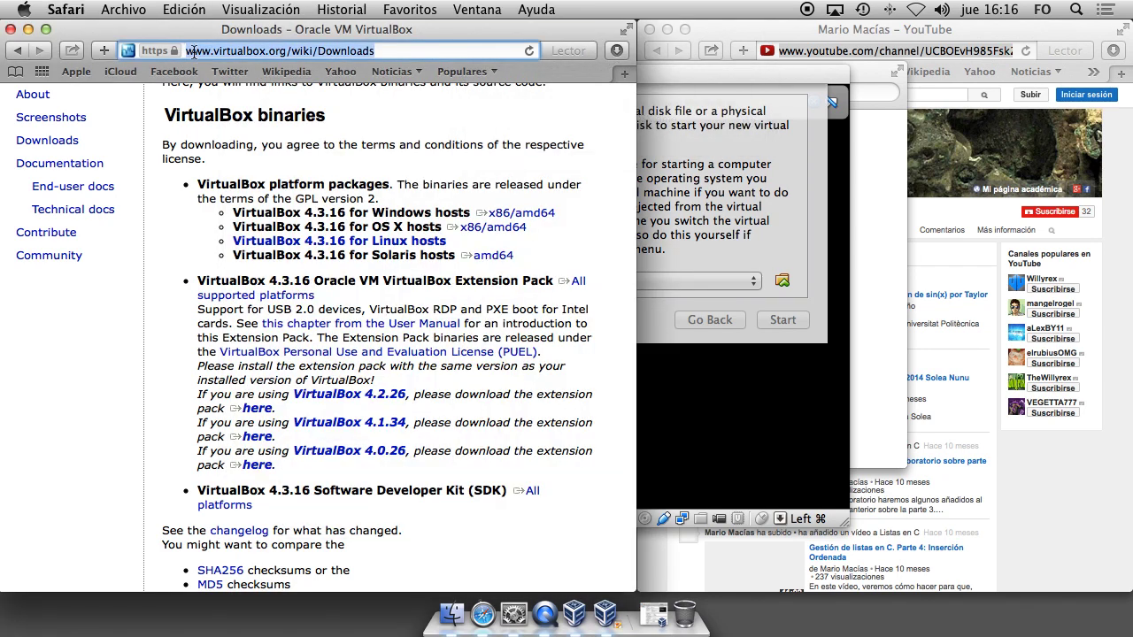
pyautogui.write('www.ubuntu.com')
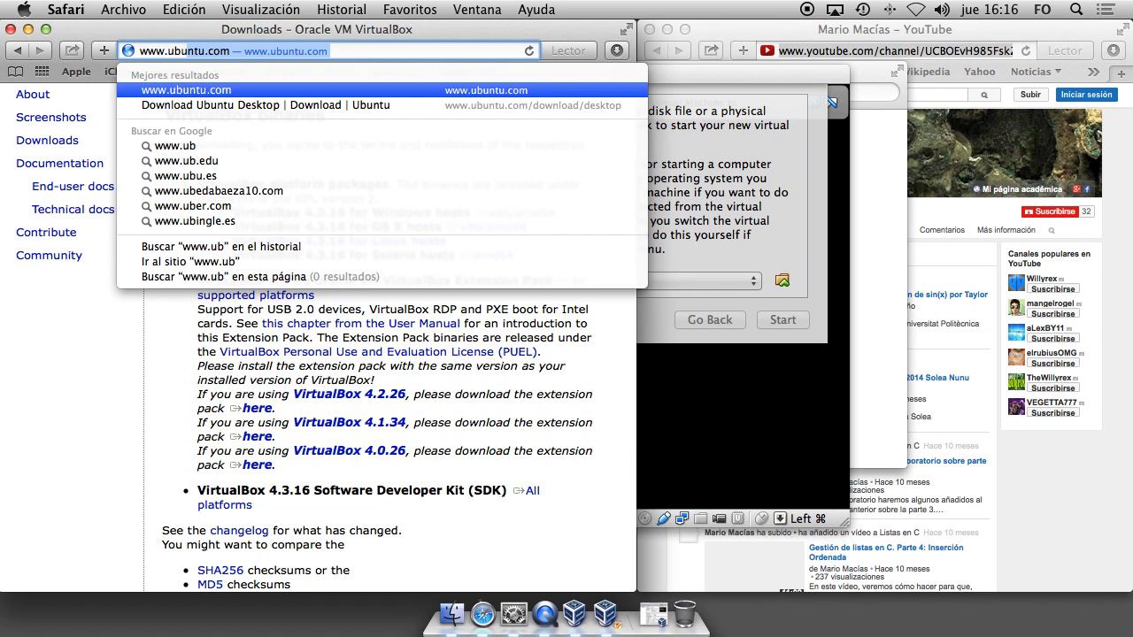
pyautogui.press('Return')
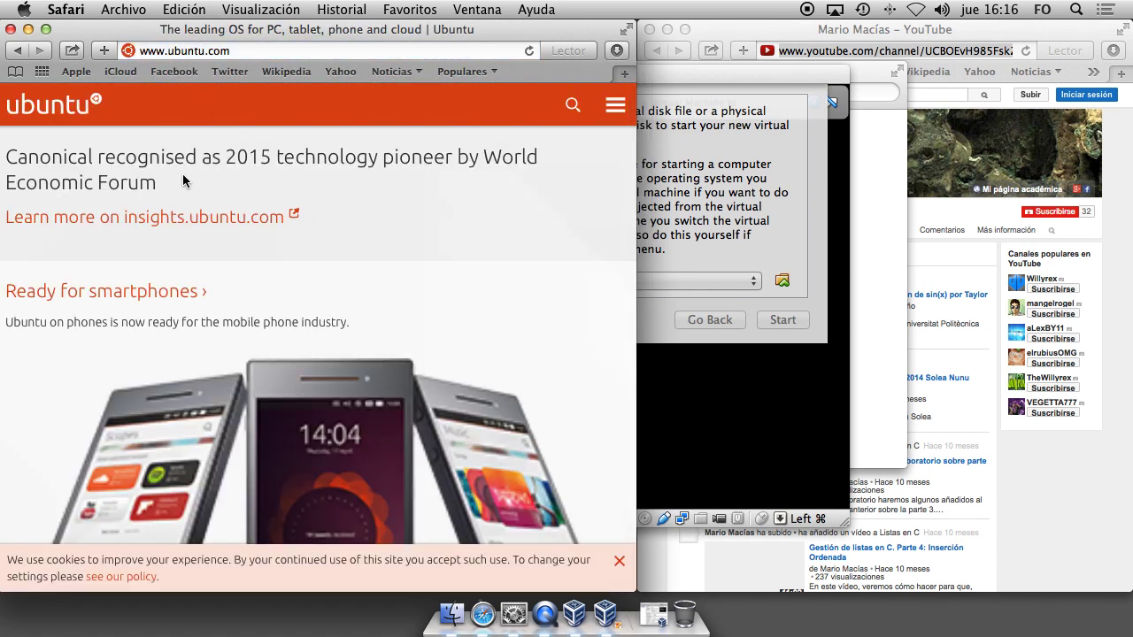
pyautogui.scroll(-8, 228, 271)
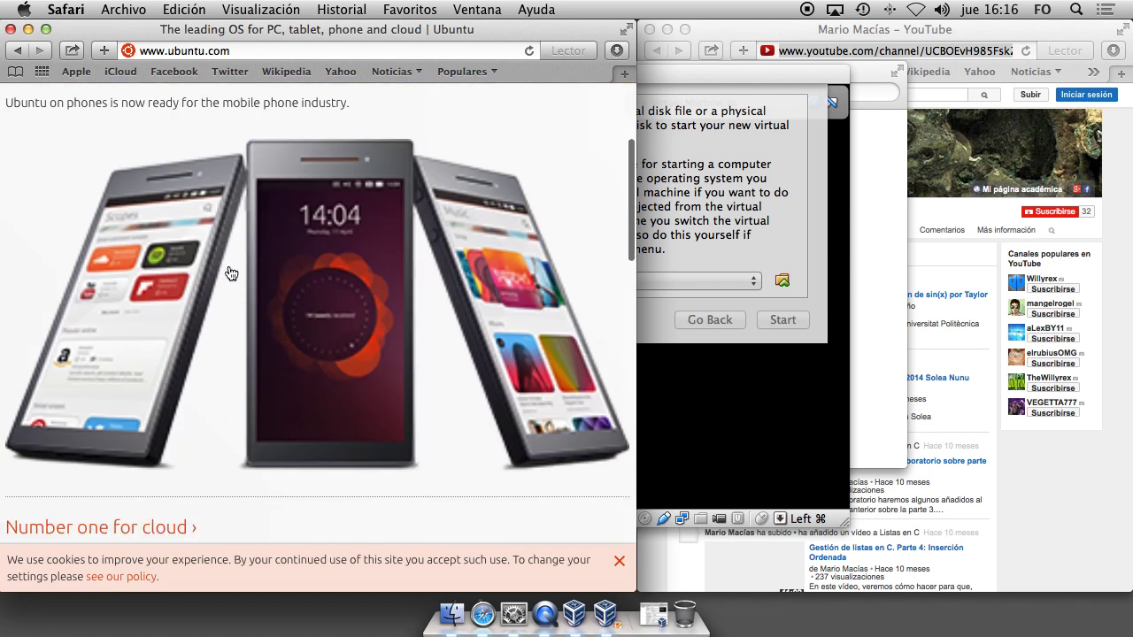
pyautogui.scroll(8, 225, 278)
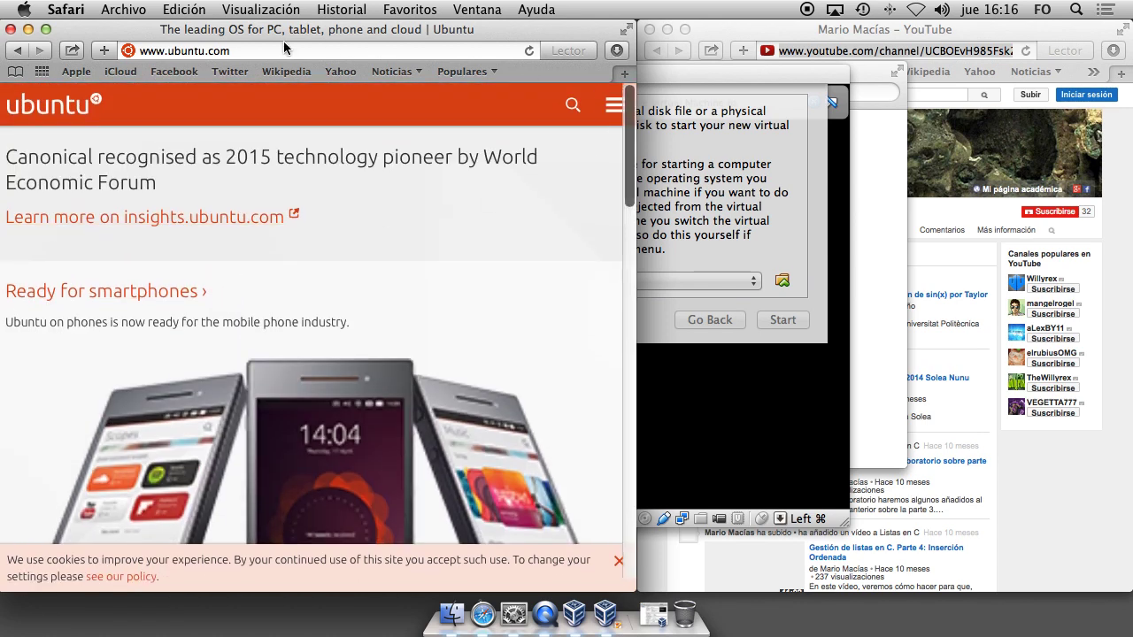
pyautogui.click(45, 30)
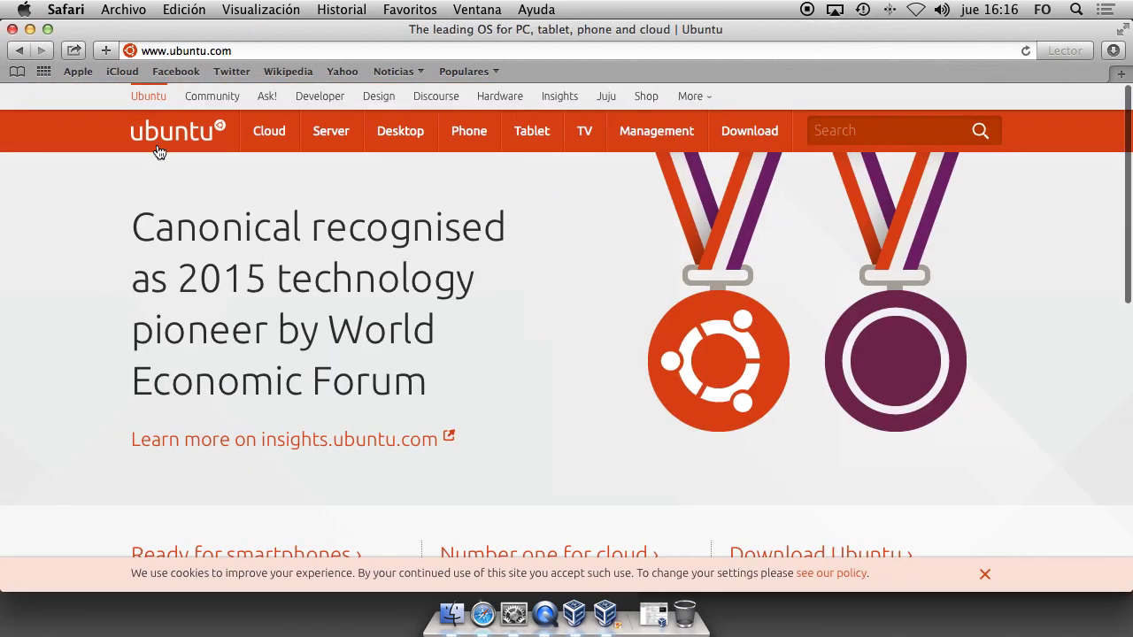
pyautogui.moveTo(331, 146)
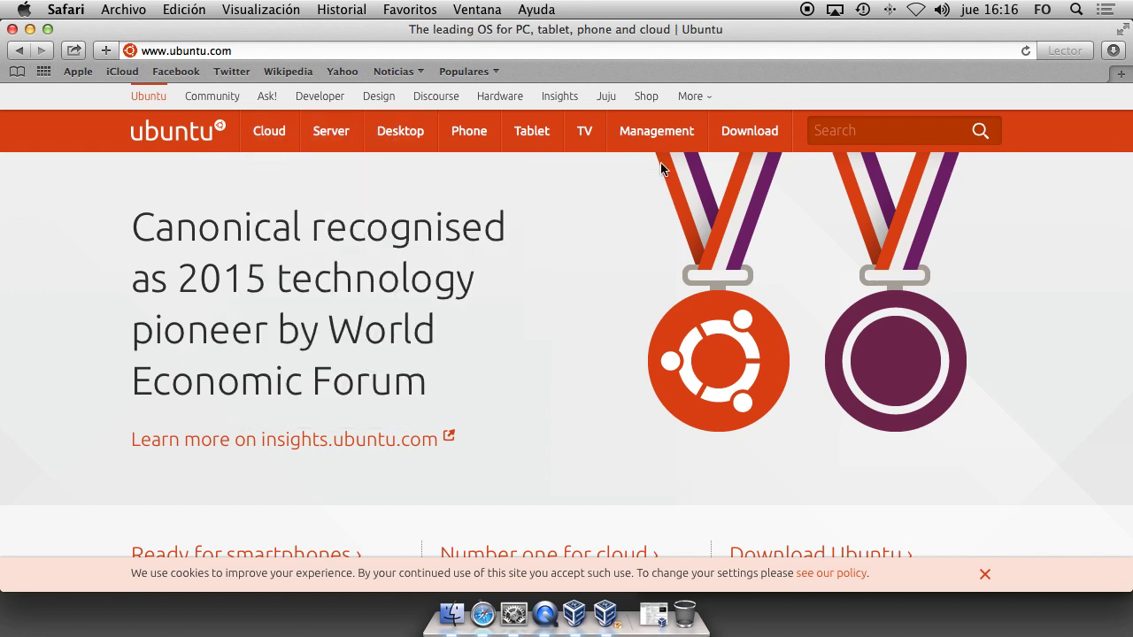
pyautogui.moveTo(745, 137)
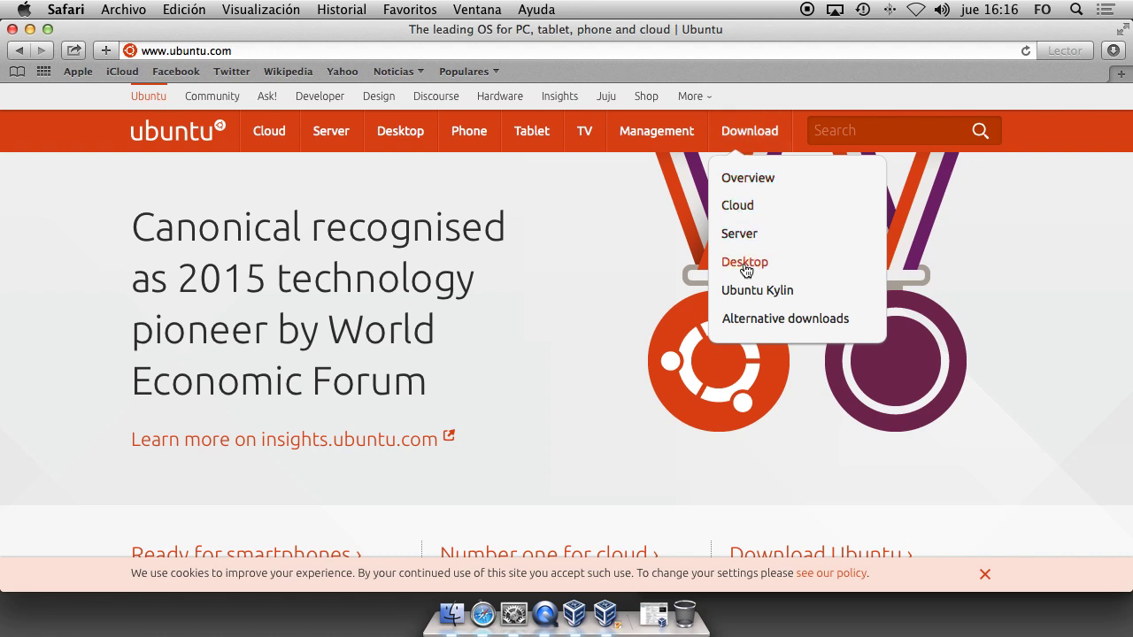
# On the Ubuntu Desktop download page, choose the 32-bit flavour of 14.04.1 LTS.
pyautogui.click(744, 263)
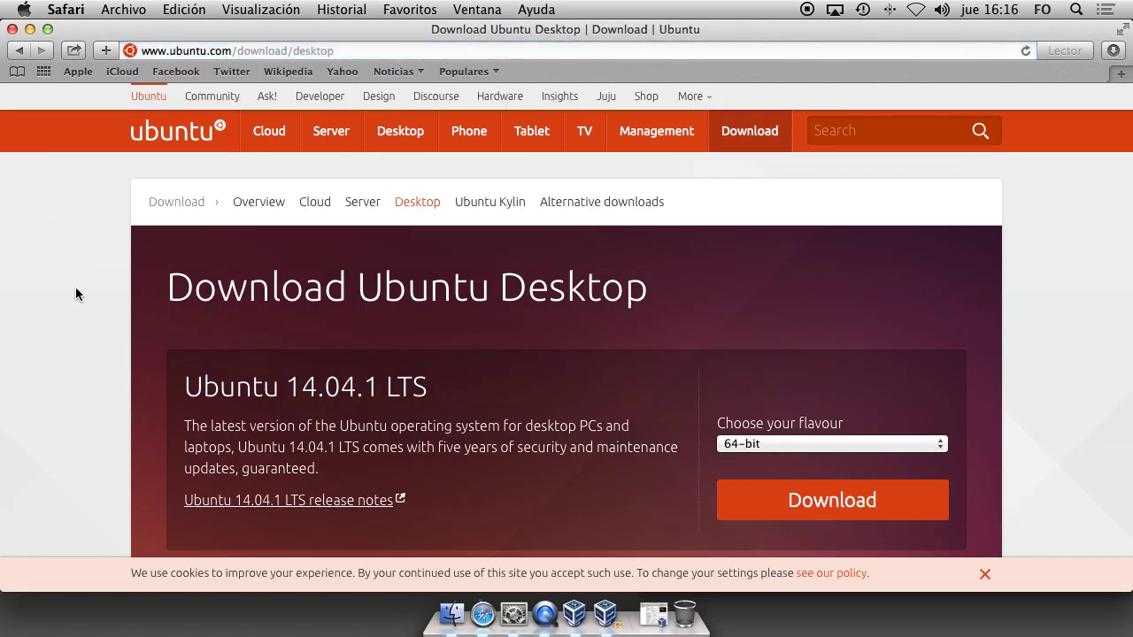
pyautogui.scroll(-2, 90, 296)
pyautogui.scroll(-2, 90, 296)
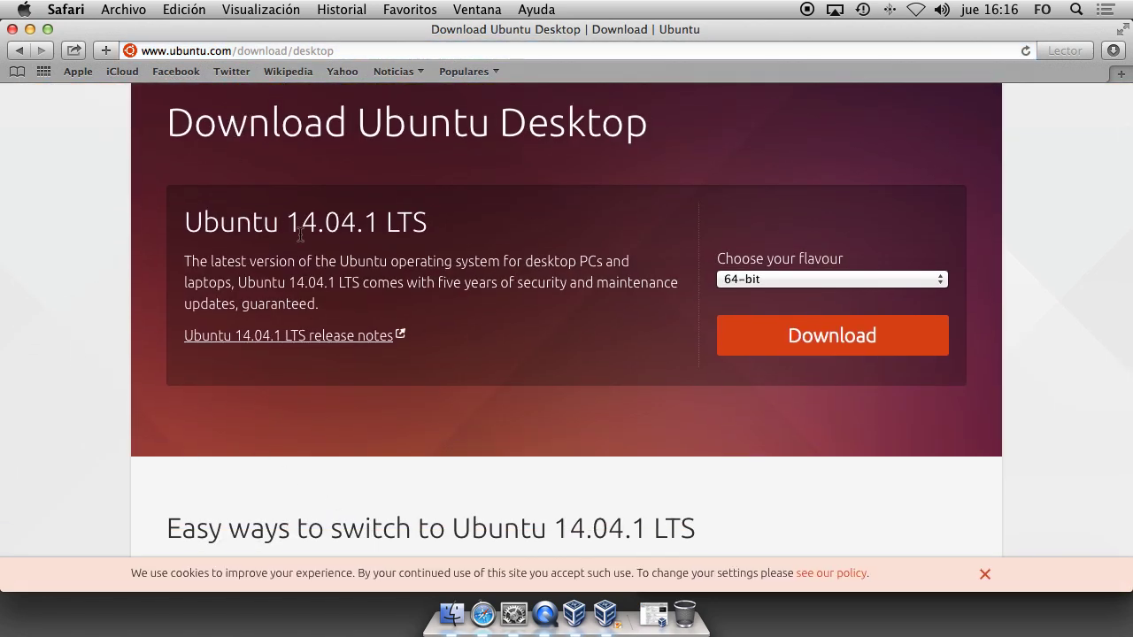
pyautogui.moveTo(292, 224); pyautogui.dragTo(353, 224)
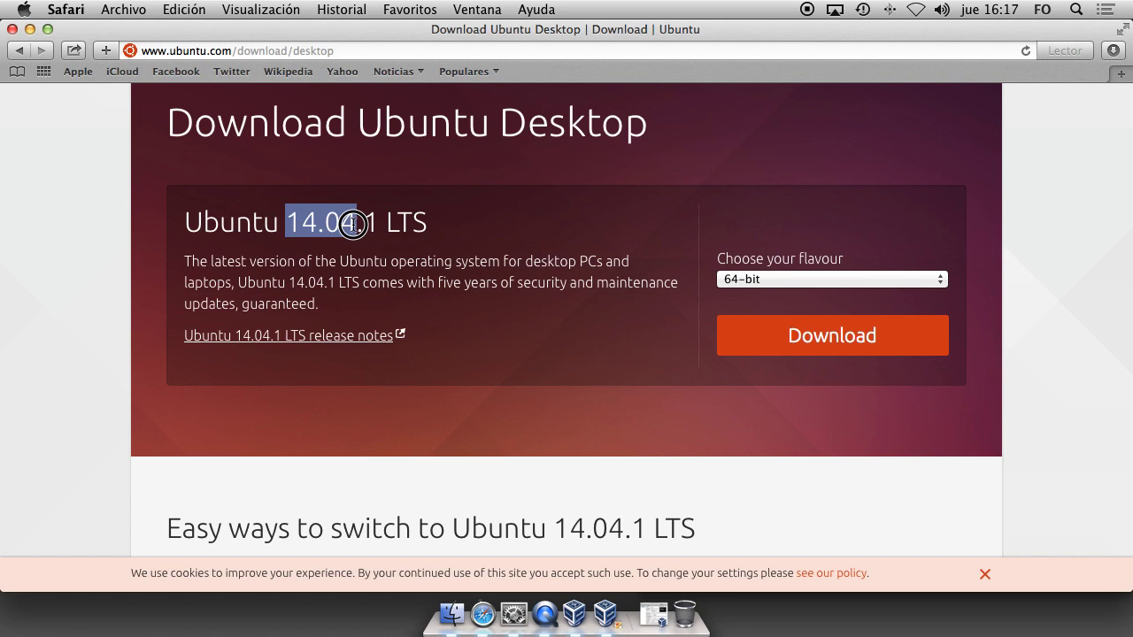
pyautogui.moveTo(353, 224); pyautogui.dragTo(354, 224)
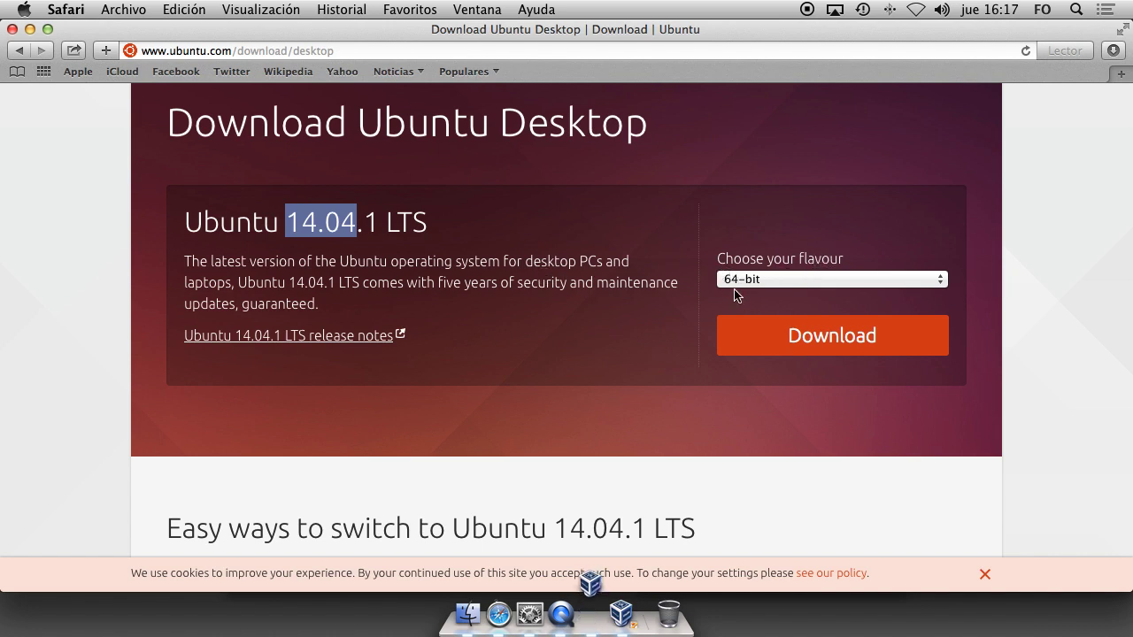
pyautogui.click(767, 281)
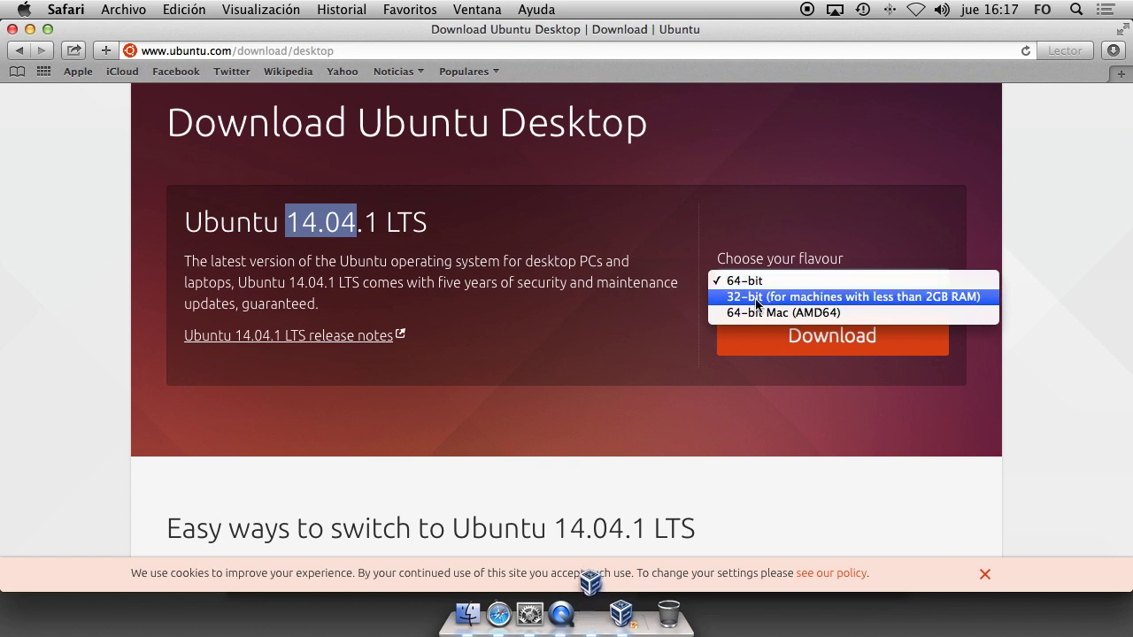
pyautogui.click(754, 298)
# Start the 32-bit Ubuntu 14.04.1 download, skipping the contribution page with 'Not now, take me to the download'.
pyautogui.click(804, 333)
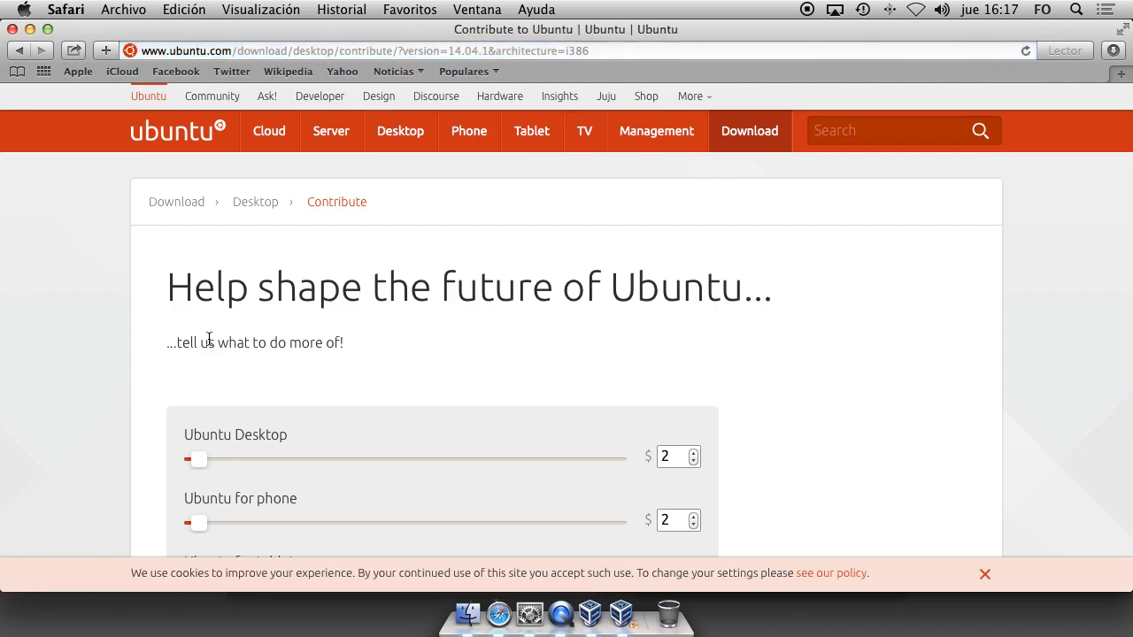
pyautogui.scroll(-3, 72, 352)
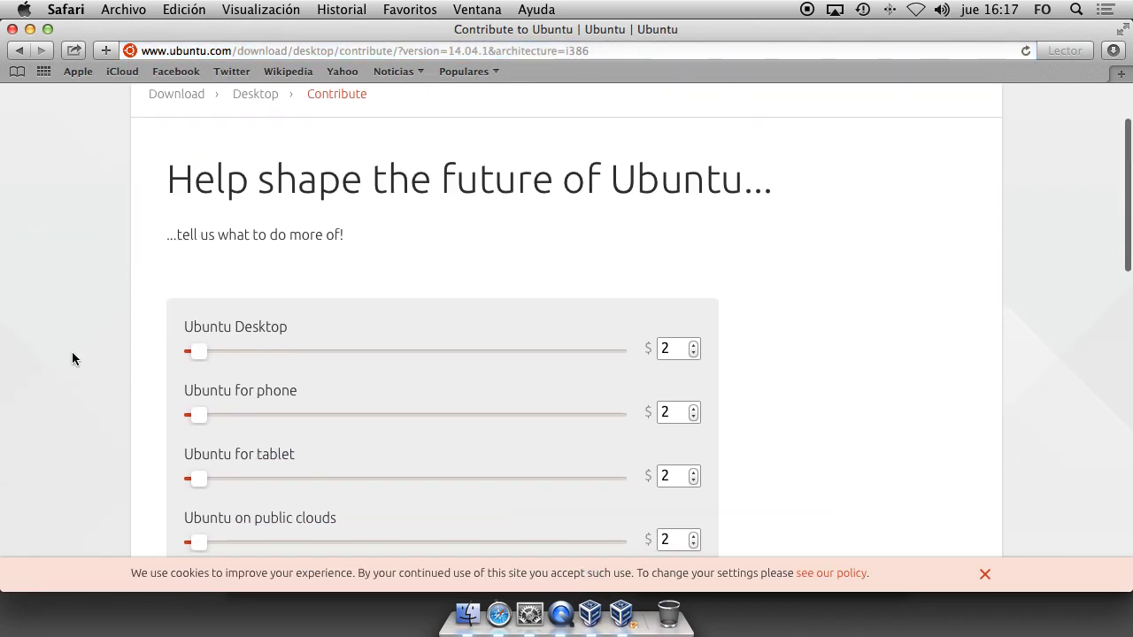
pyautogui.scroll(1, 71, 357)
pyautogui.scroll(-4, 72, 358)
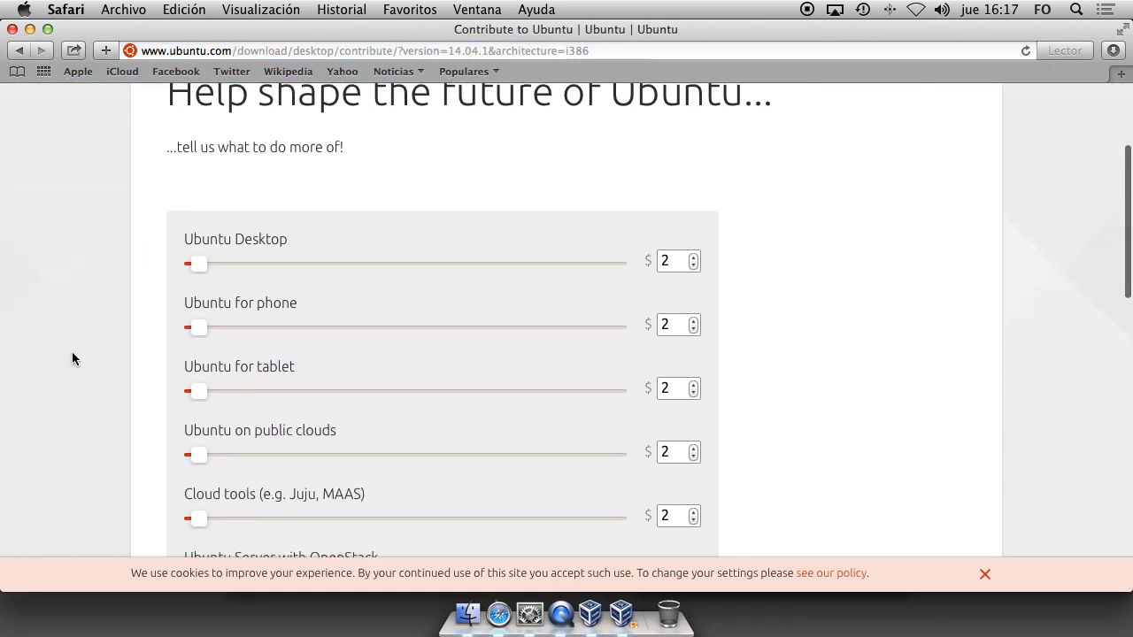
pyautogui.scroll(-5, 72, 358)
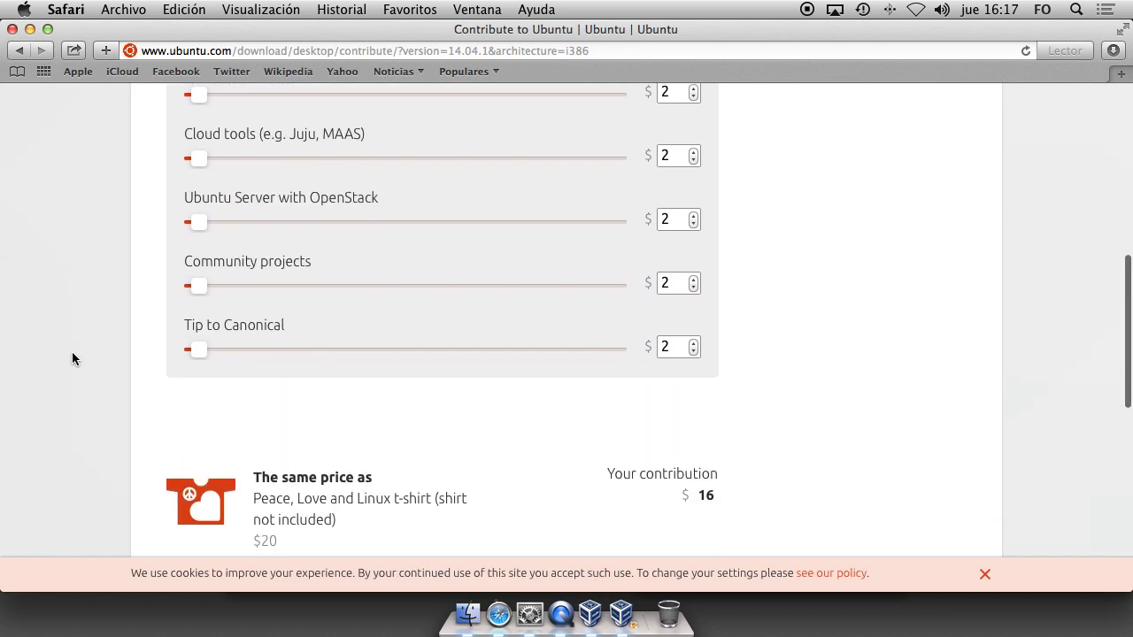
pyautogui.scroll(-7, 73, 359)
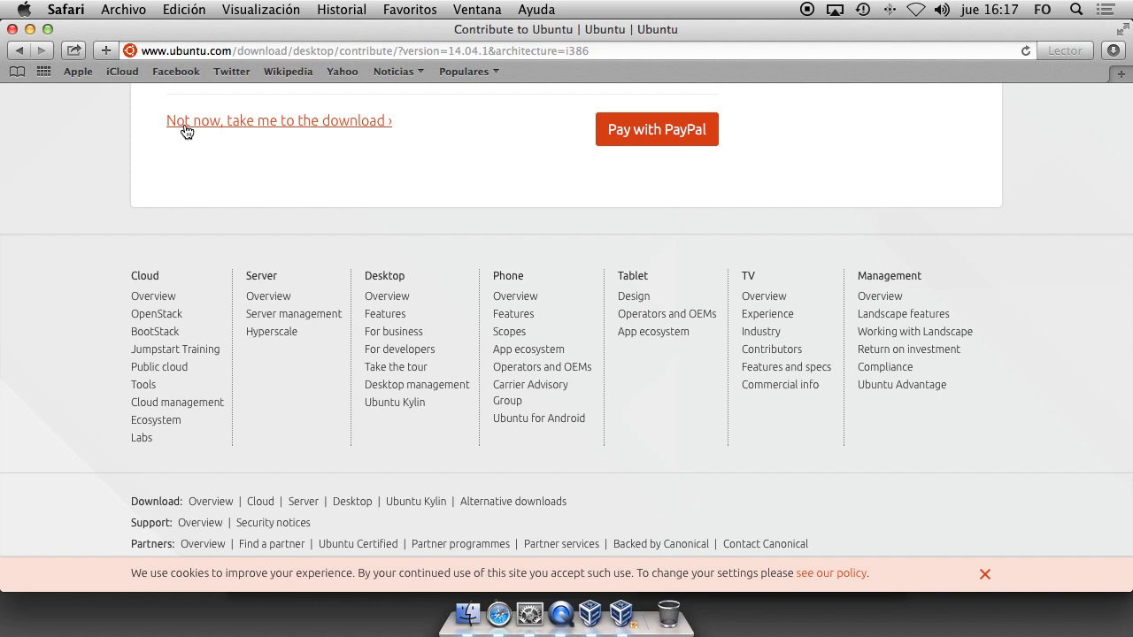
pyautogui.click(248, 125)
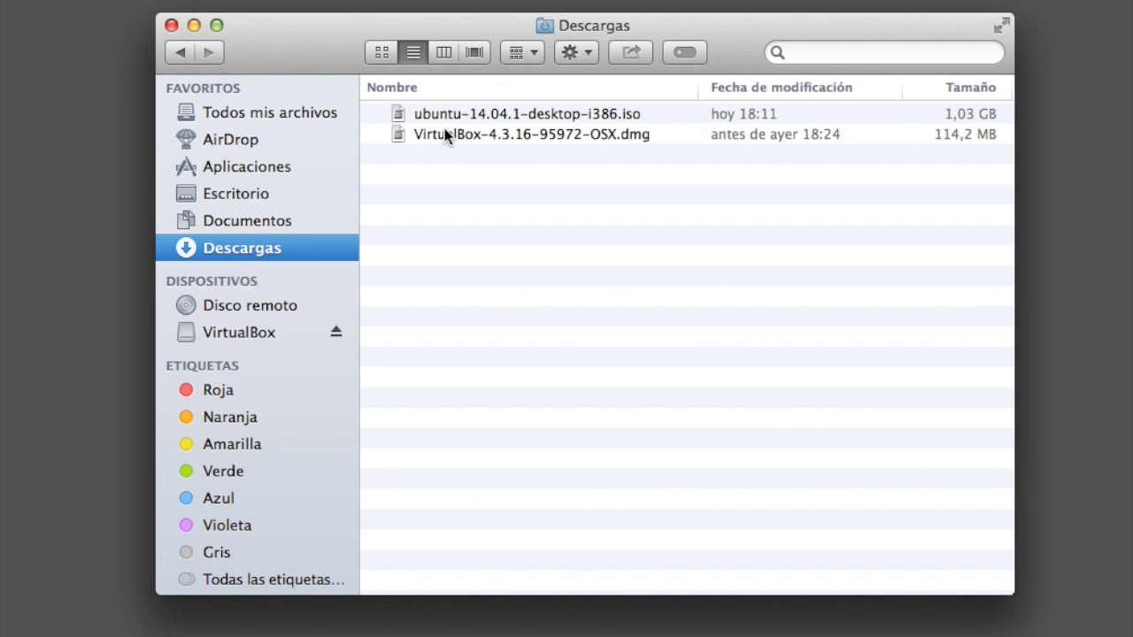
# Select ubuntu-14.04.1-desktop-i386.iso in Finder's Descargas folder.
pyautogui.click(522, 119)
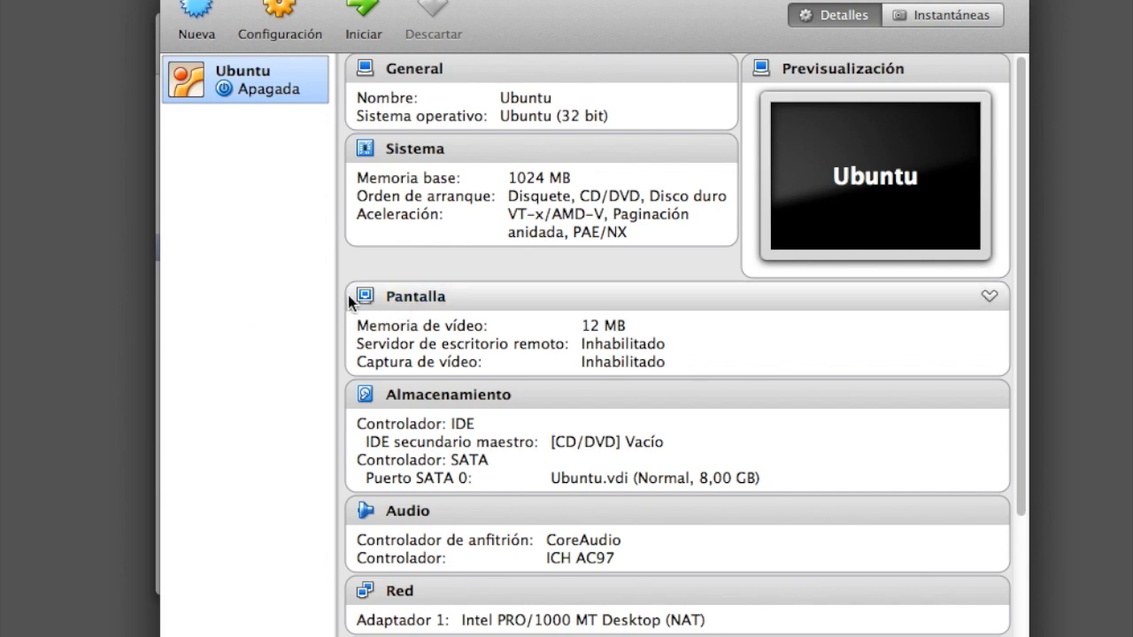
# Set the VM's video memory to 32 MB with 3D acceleration enabled, save, then go to Almacenamiento.
pyautogui.click(434, 310)
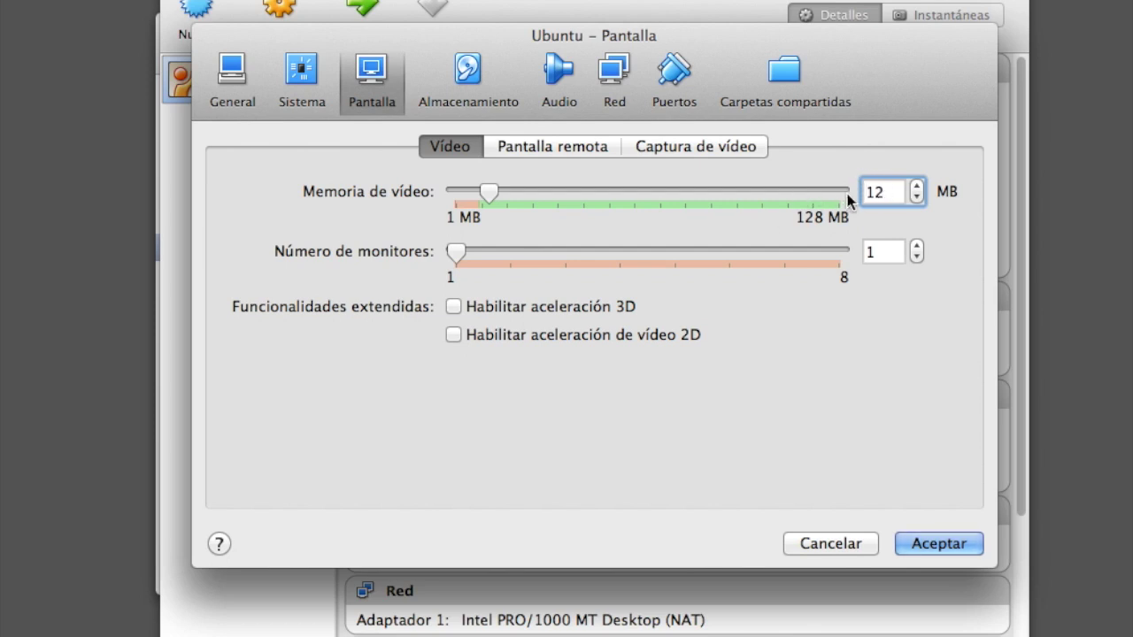
pyautogui.doubleClick(873, 193)
pyautogui.write('32')
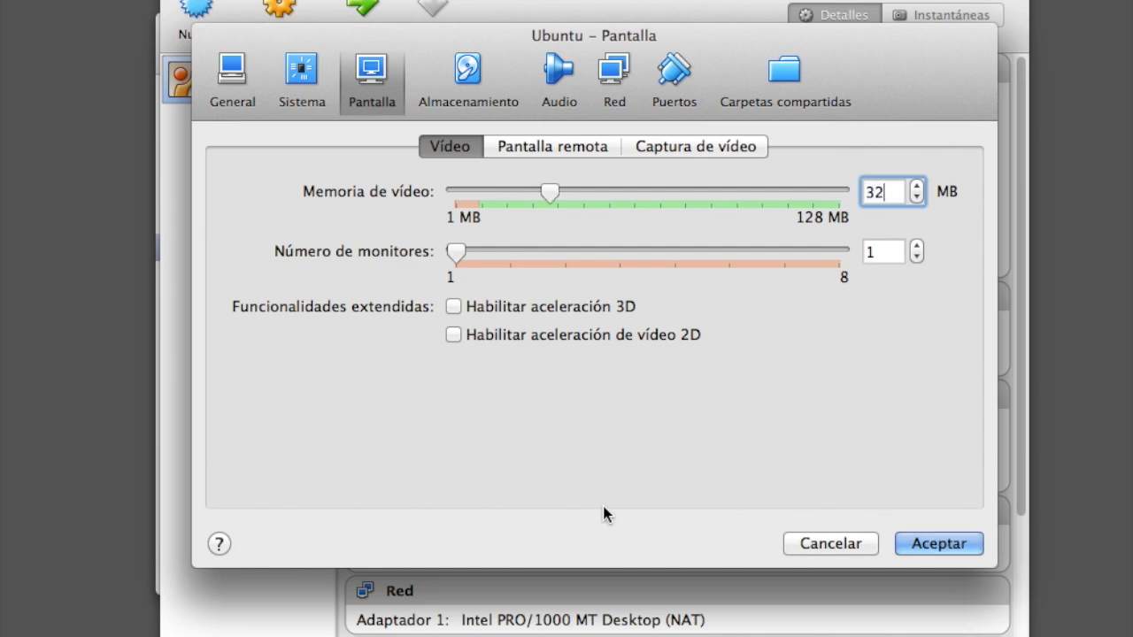
pyautogui.press('Return')
pyautogui.click(454, 306)
pyautogui.click(937, 543)
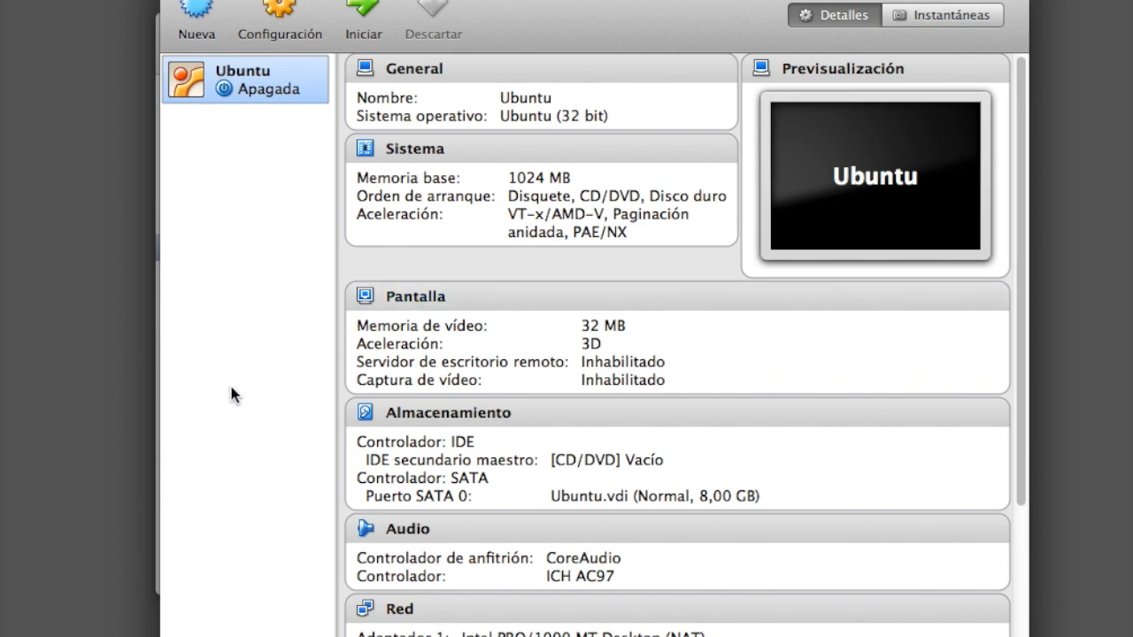
pyautogui.click(447, 426)
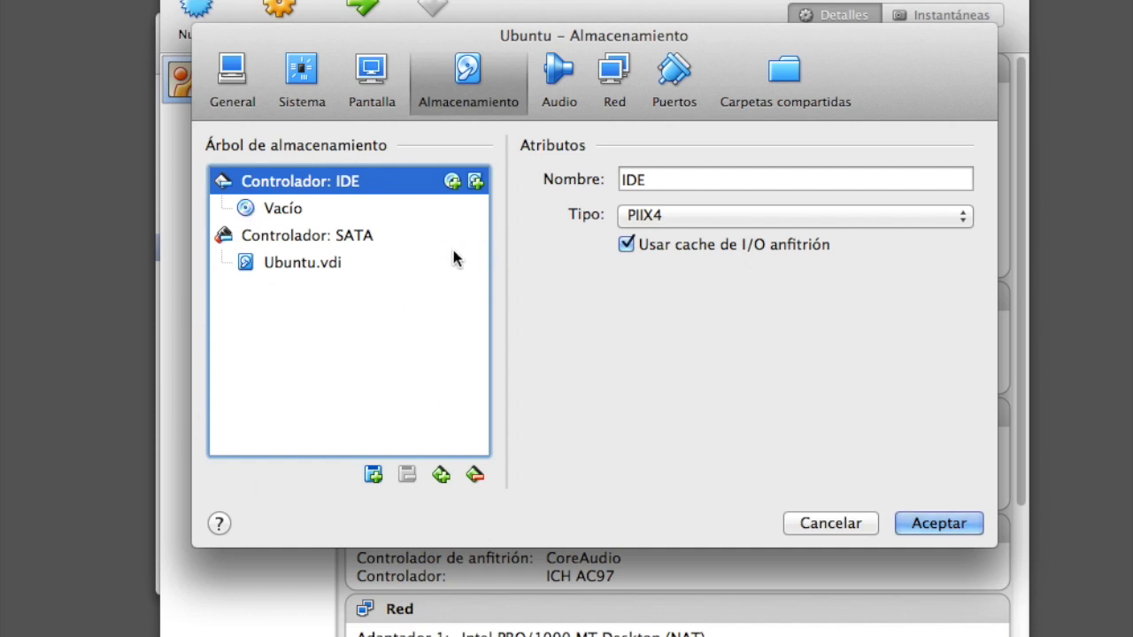
# Load ubuntu-14.04.1-desktop-i386.iso into the empty IDE CD/DVD drive and save the storage settings.
pyautogui.click(281, 217)
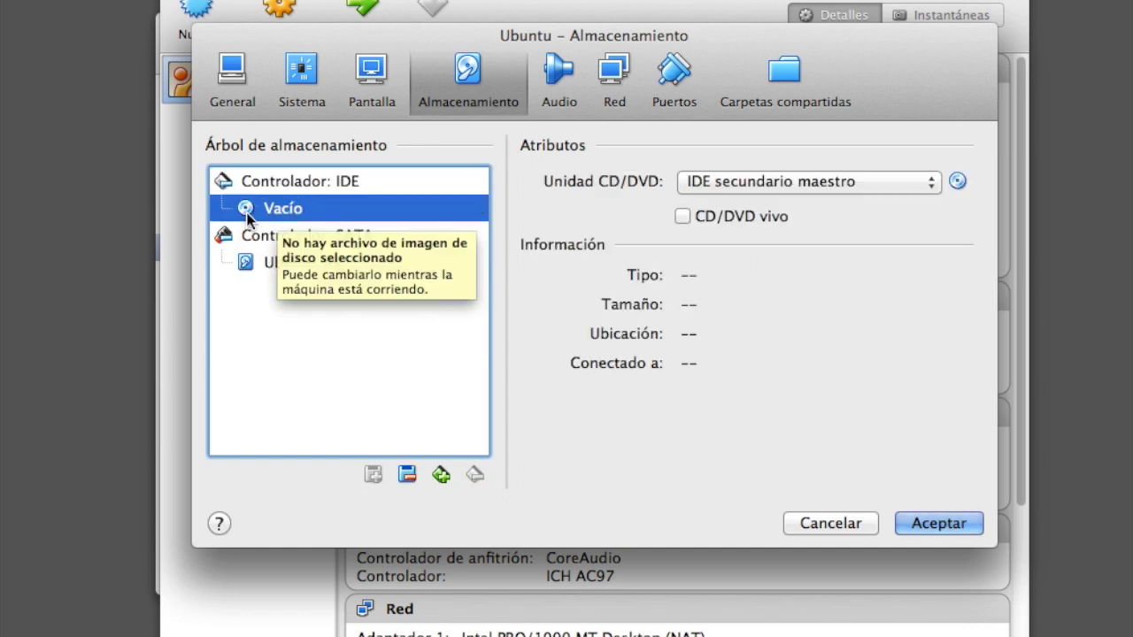
pyautogui.click(958, 187)
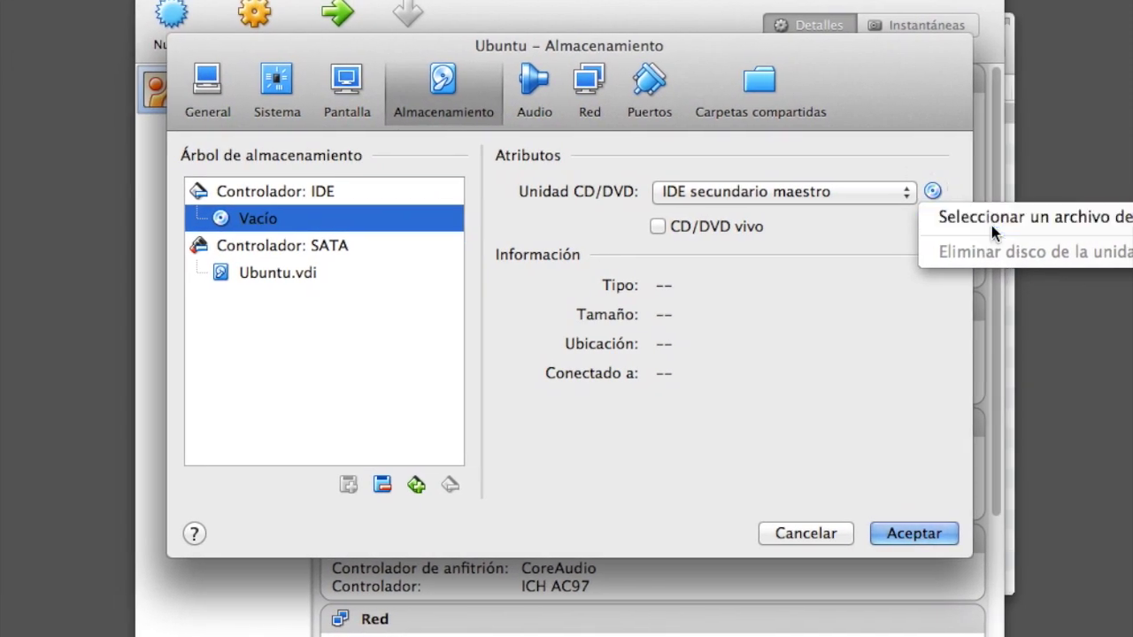
pyautogui.click(1016, 205)
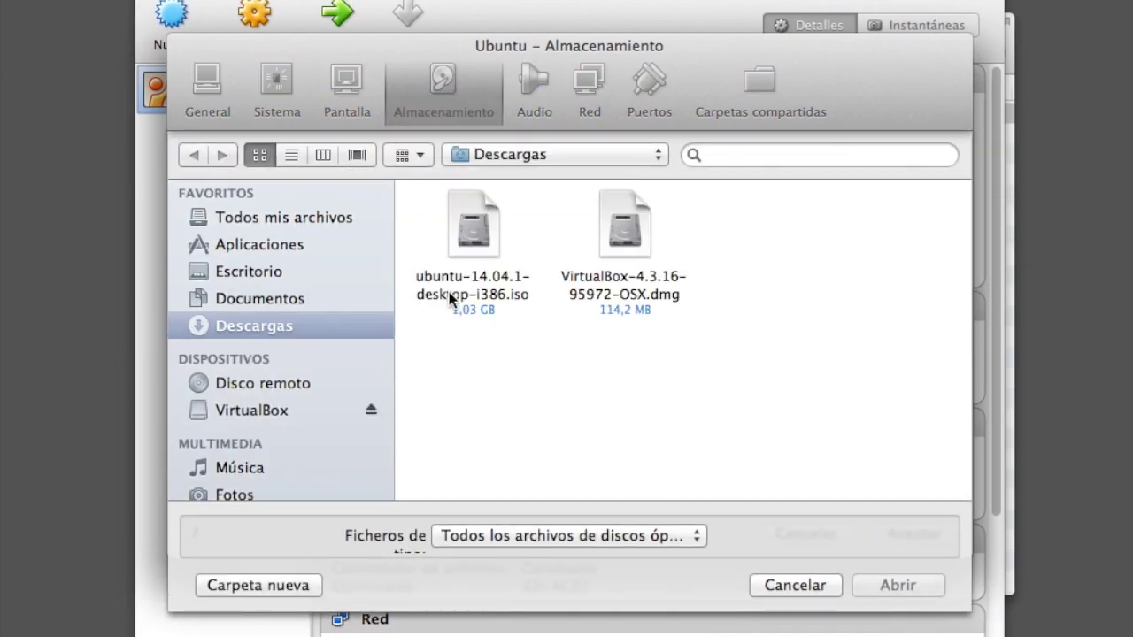
pyautogui.click(477, 234)
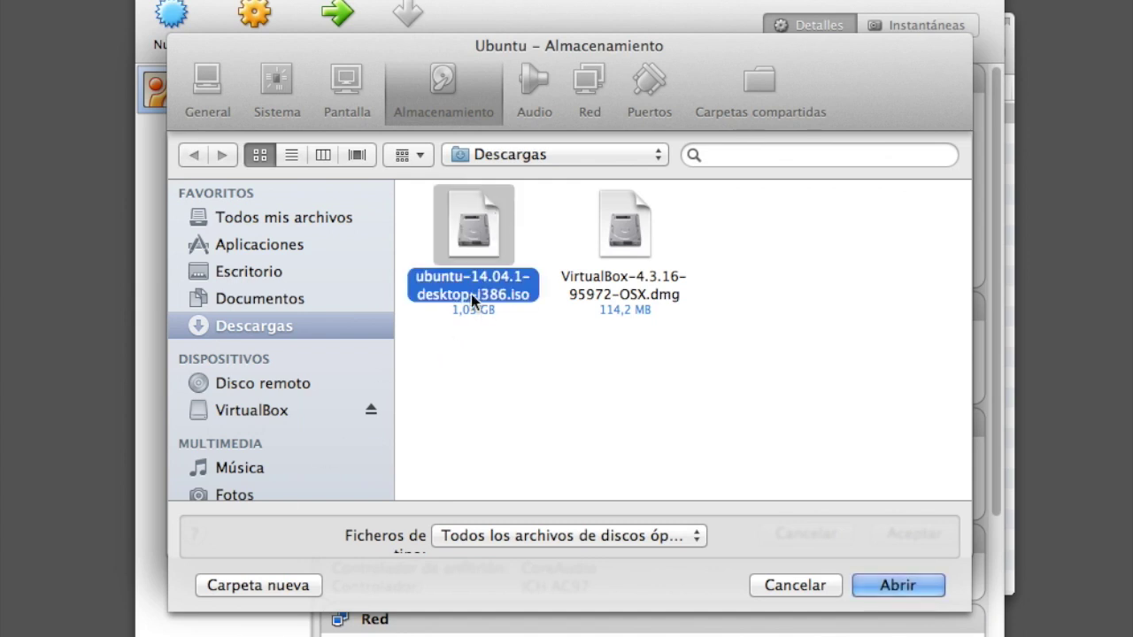
pyautogui.click(896, 586)
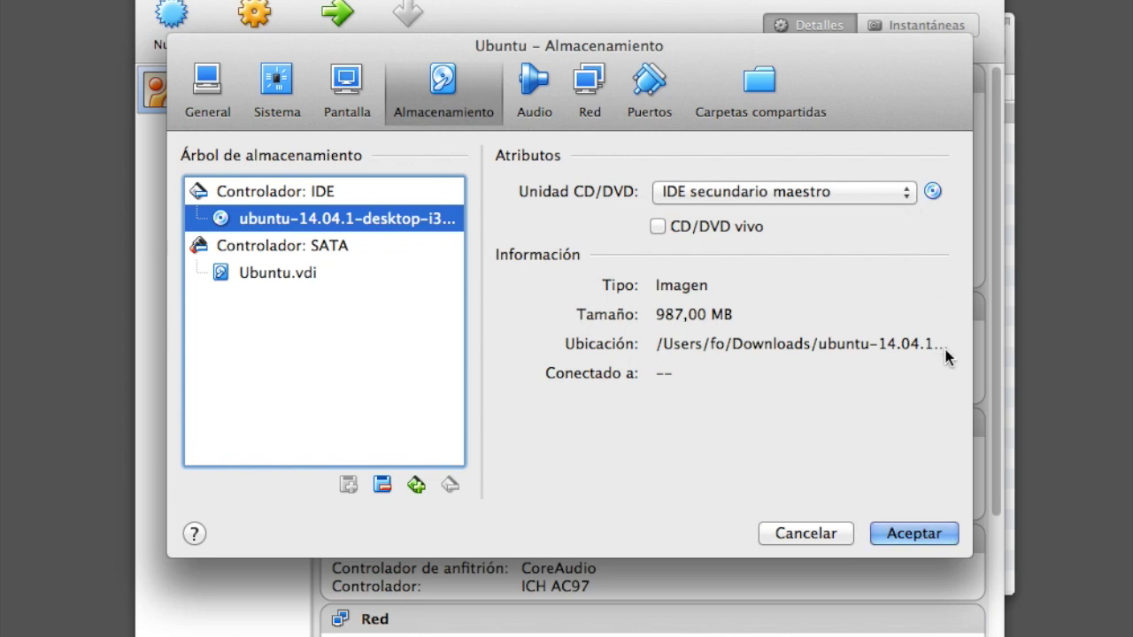
pyautogui.click(942, 535)
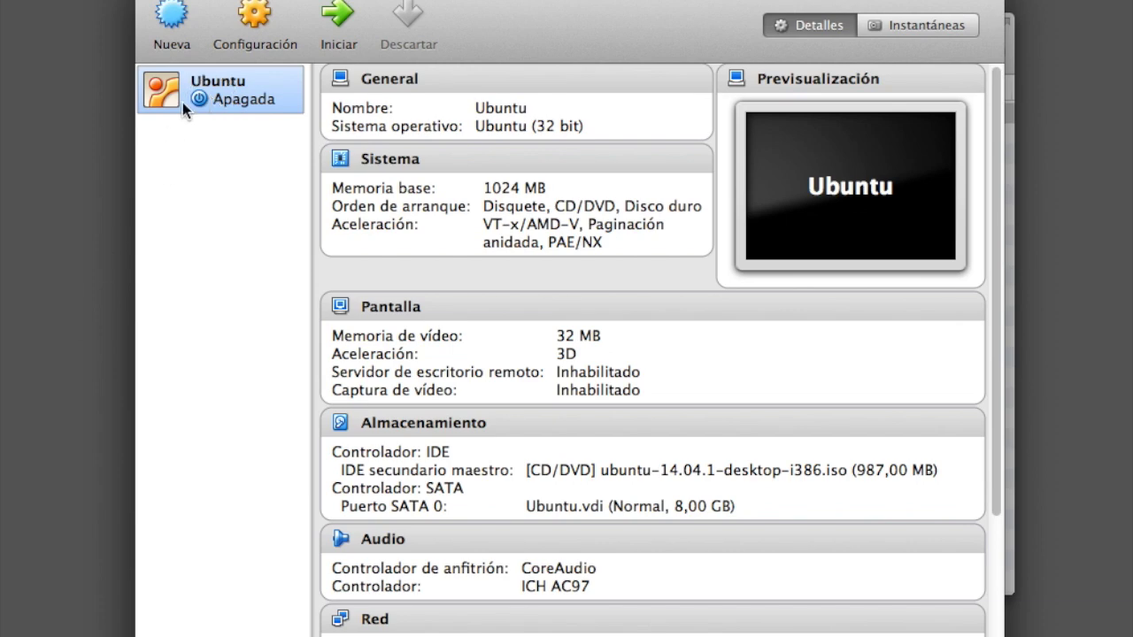
# Boot the Ubuntu VM, choose Español as the installer language, and select Instalar Ubuntu.
pyautogui.click(352, 26)
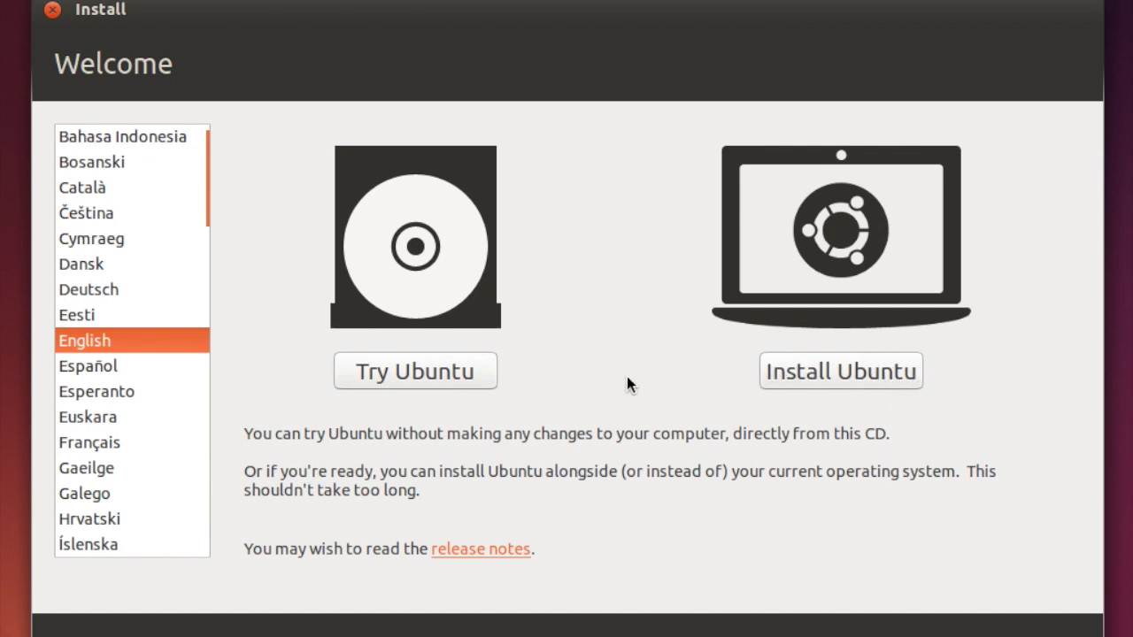
pyautogui.click(86, 368)
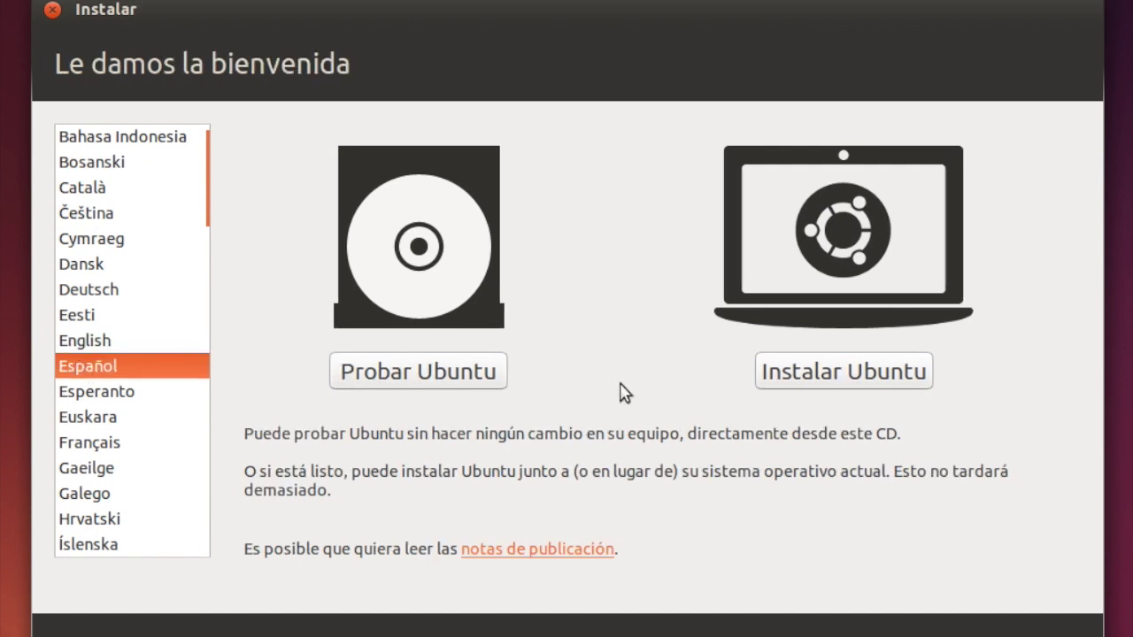
pyautogui.click(835, 375)
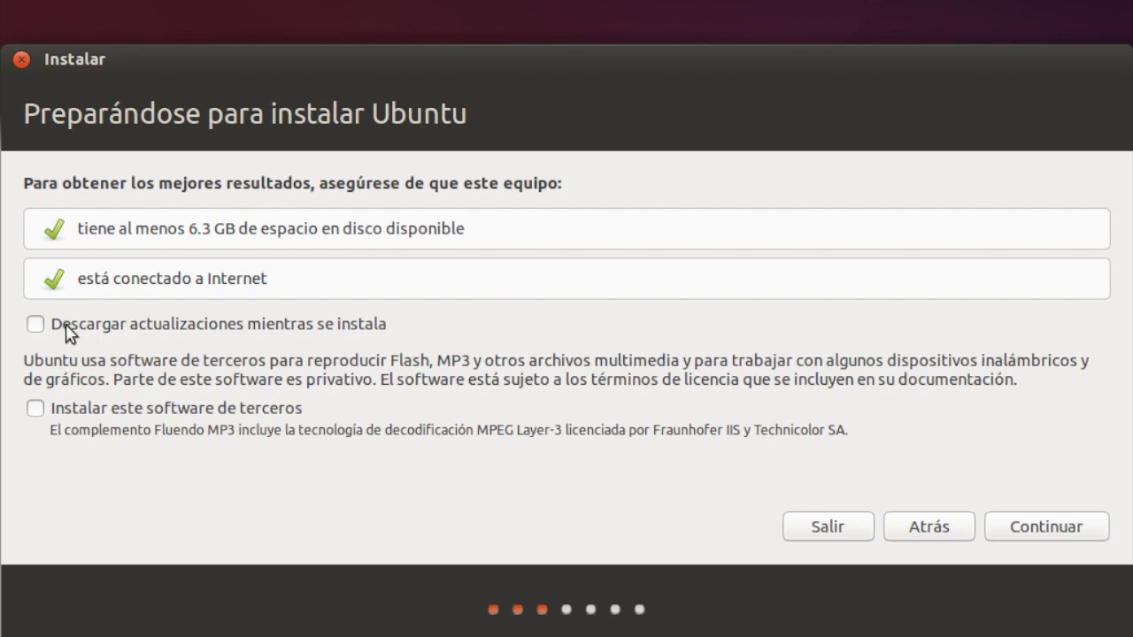
# Enable downloading updates during installation, leave third-party software unticked, and continue.
pyautogui.click(37, 325)
pyautogui.click(35, 411)
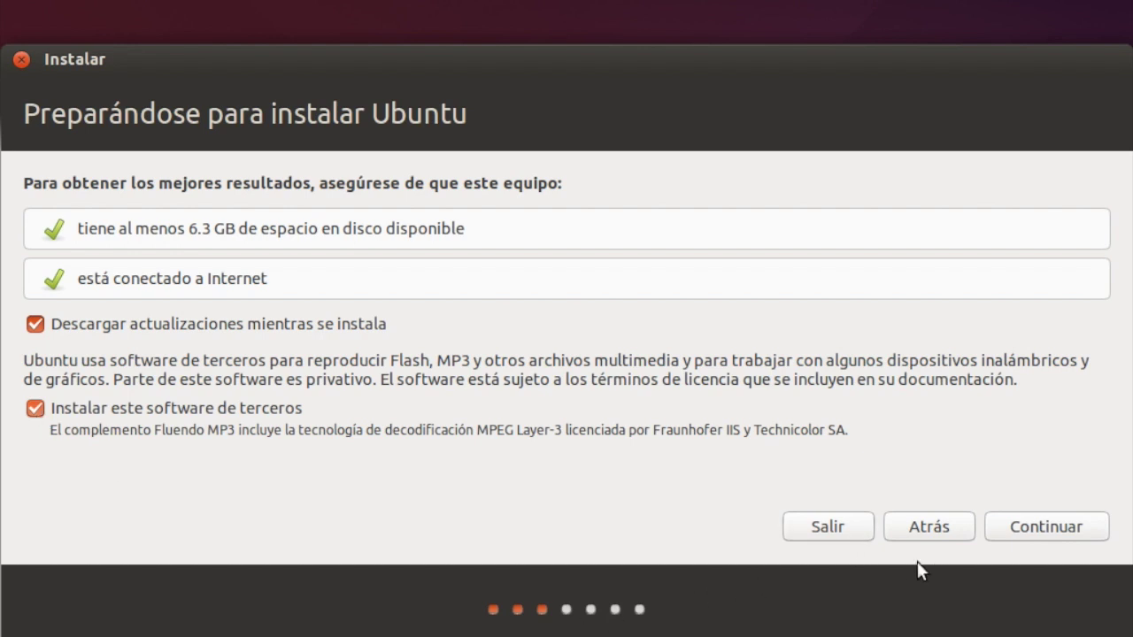
pyautogui.click(39, 409)
pyautogui.click(1027, 527)
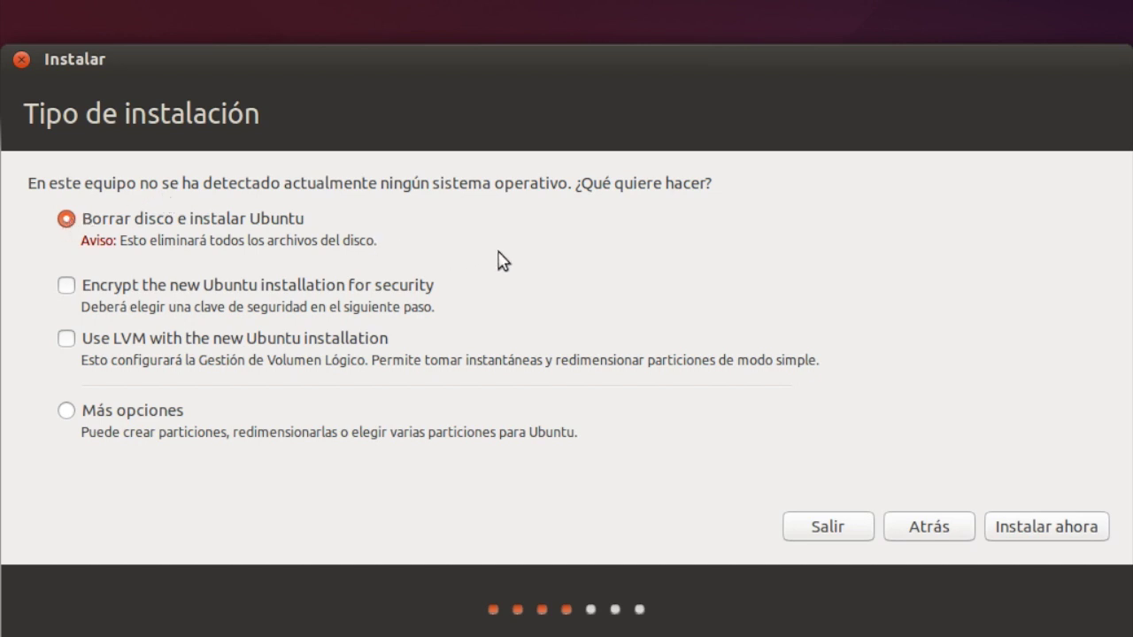
# Install with 'Borrar disco e instalar Ubuntu' and accept Madrid as the location.
pyautogui.click(1045, 531)
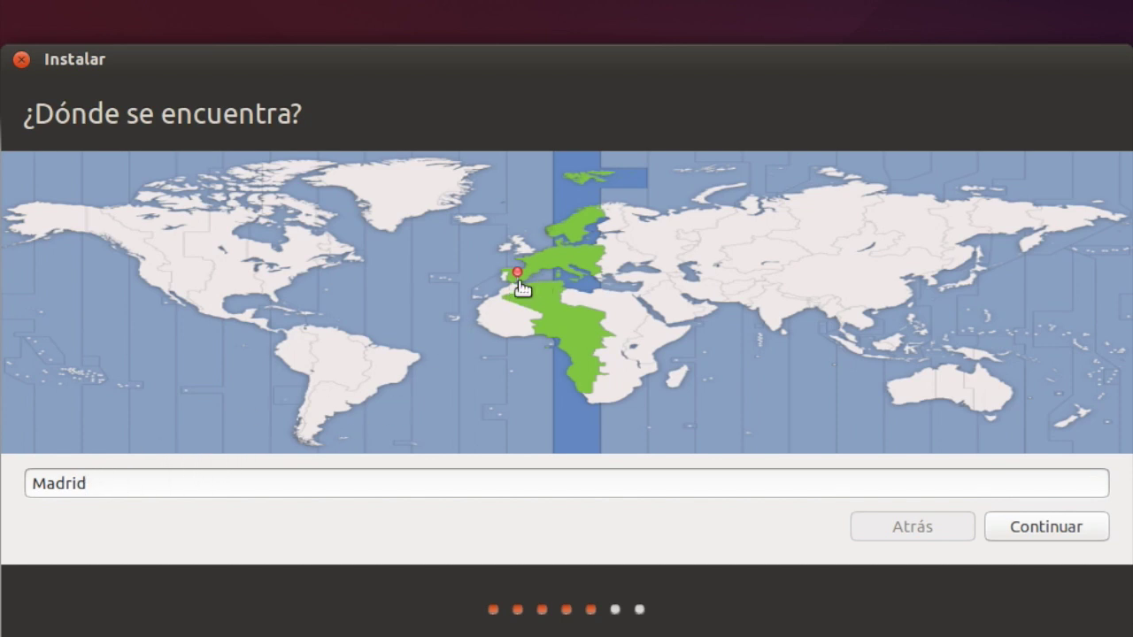
pyautogui.click(1051, 534)
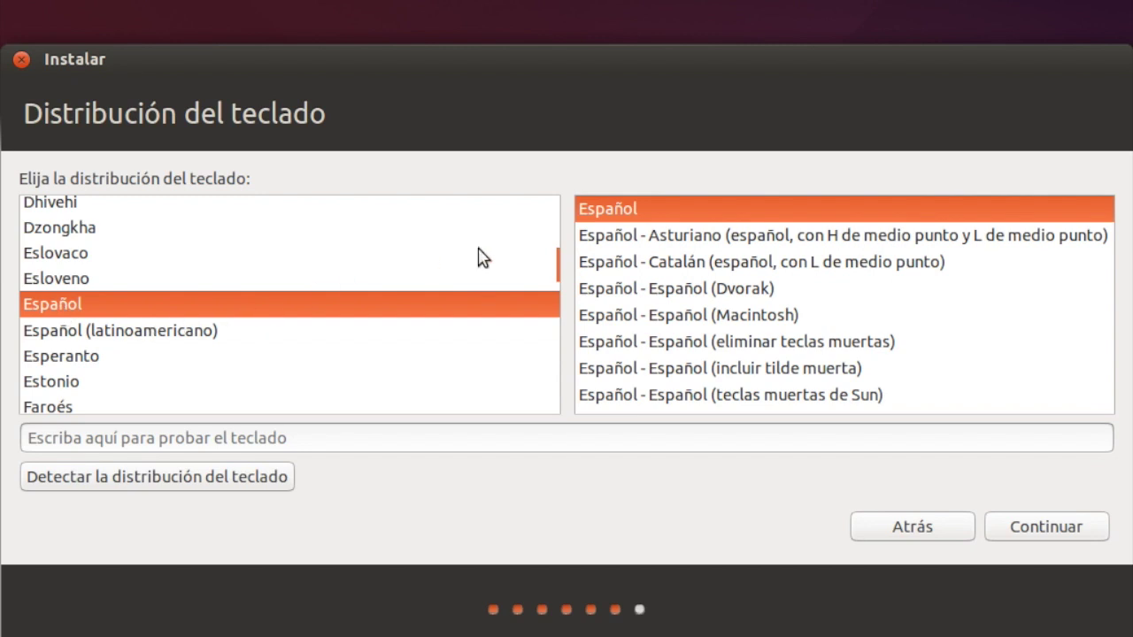
# Pick the Spanish keyboard layout, test it by typing sample characters, and continue.
pyautogui.click(609, 267)
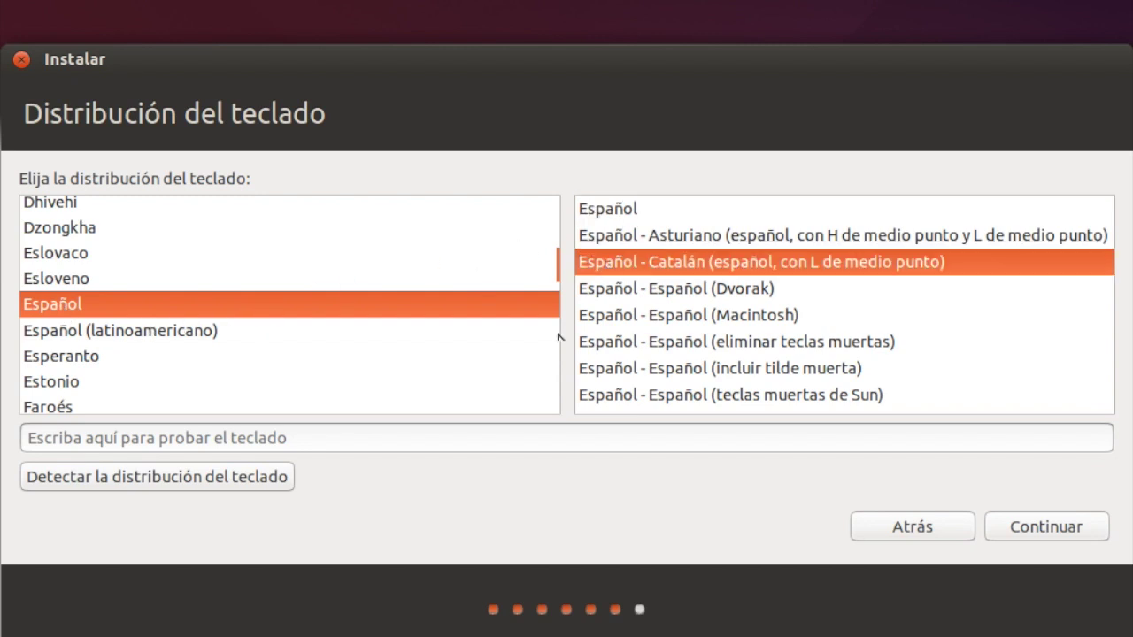
pyautogui.click(311, 445)
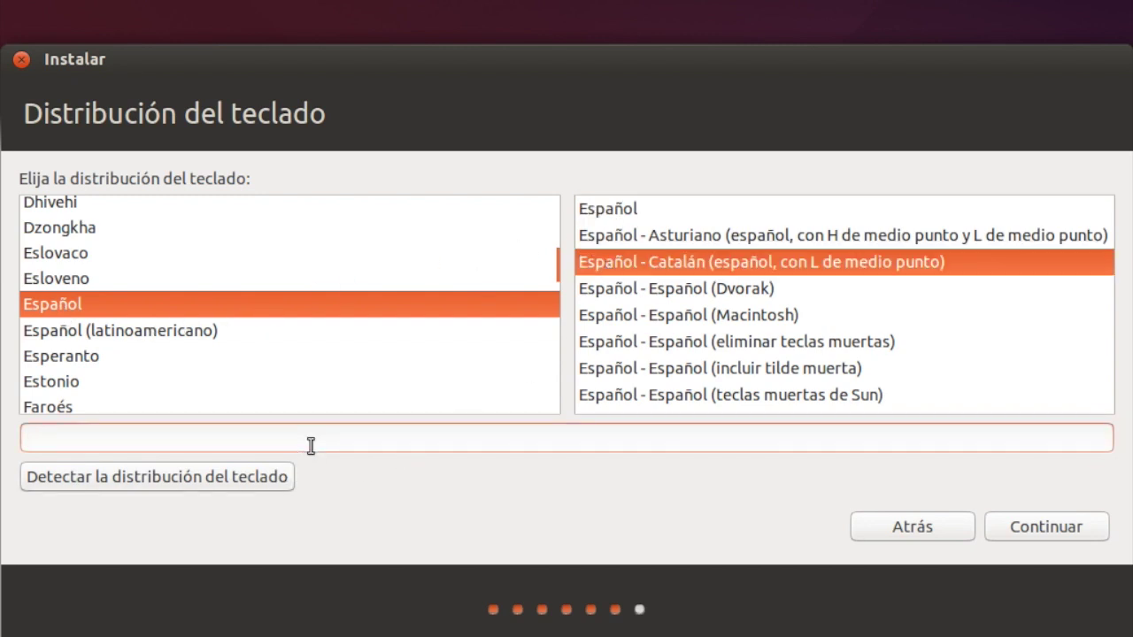
pyautogui.click(50, 435)
pyautogui.write('aldkfjaslfjsadñadsf{}{}{')
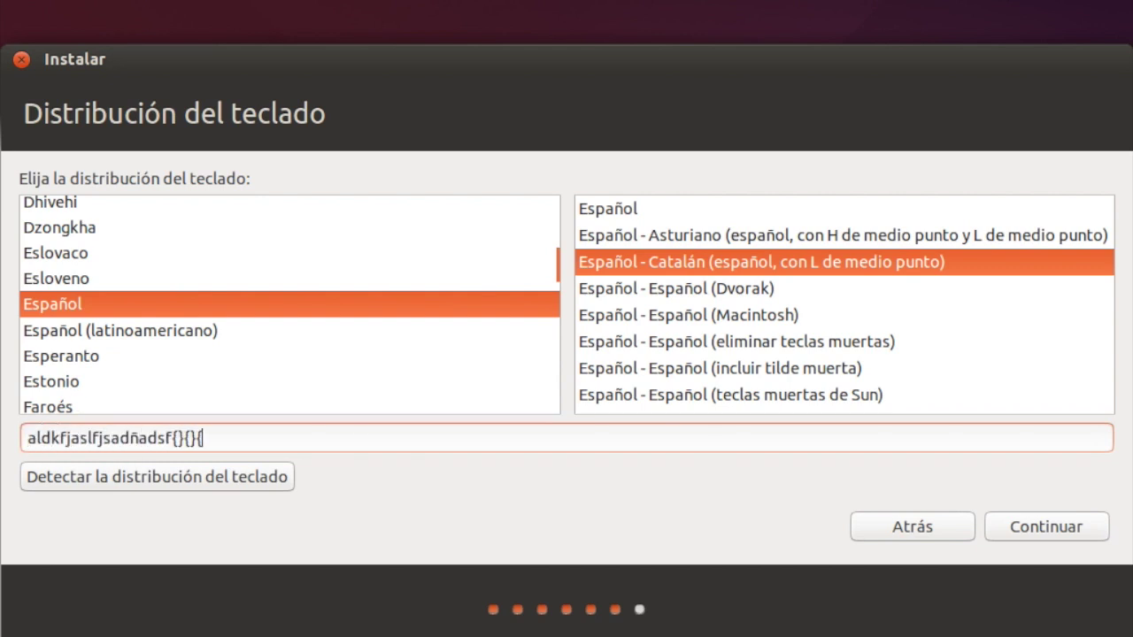
pyautogui.write('}{}{{}{····######')
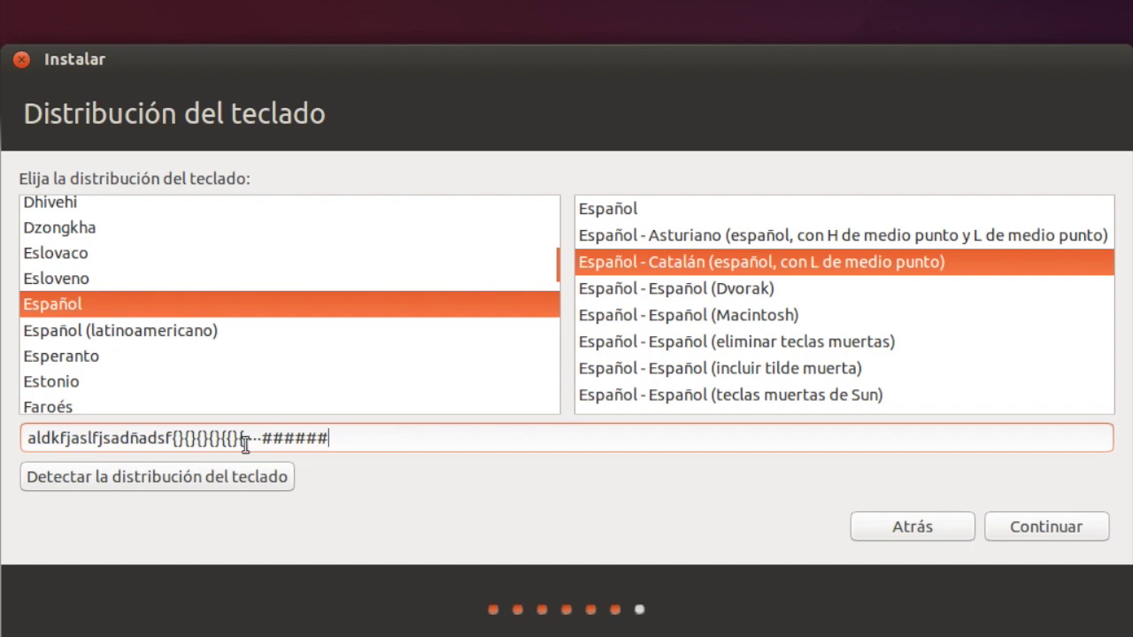
pyautogui.click(1056, 531)
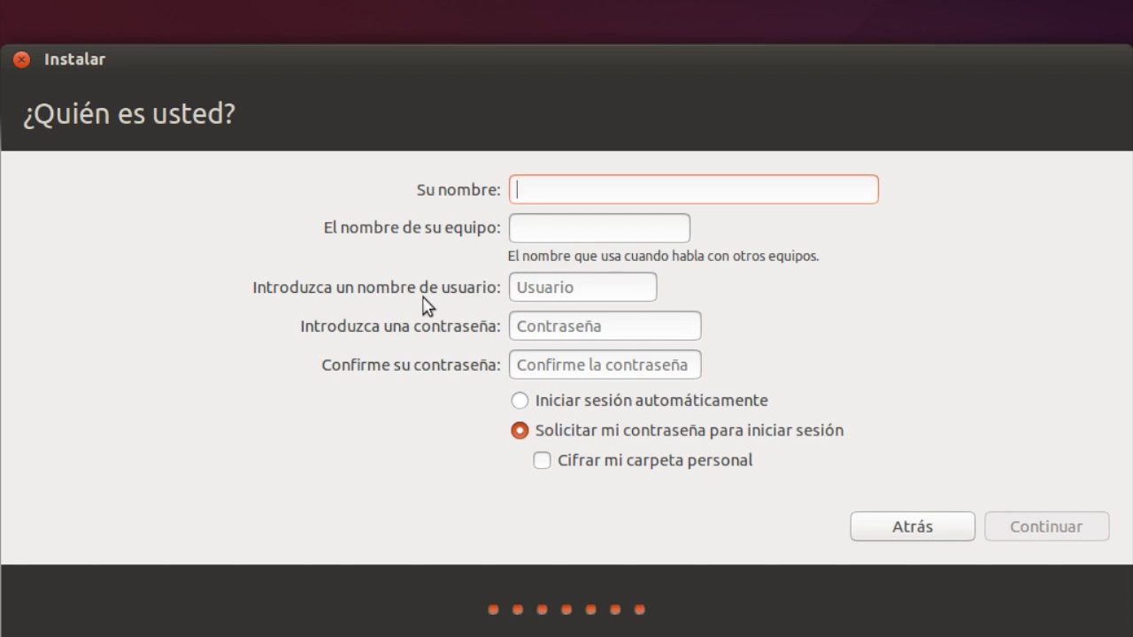
# Enter the user's name and a short password twice, enable automatic login, and start installing.
pyautogui.press('Tab')
pyautogui.press('Tab')
pyautogui.press('Tab')
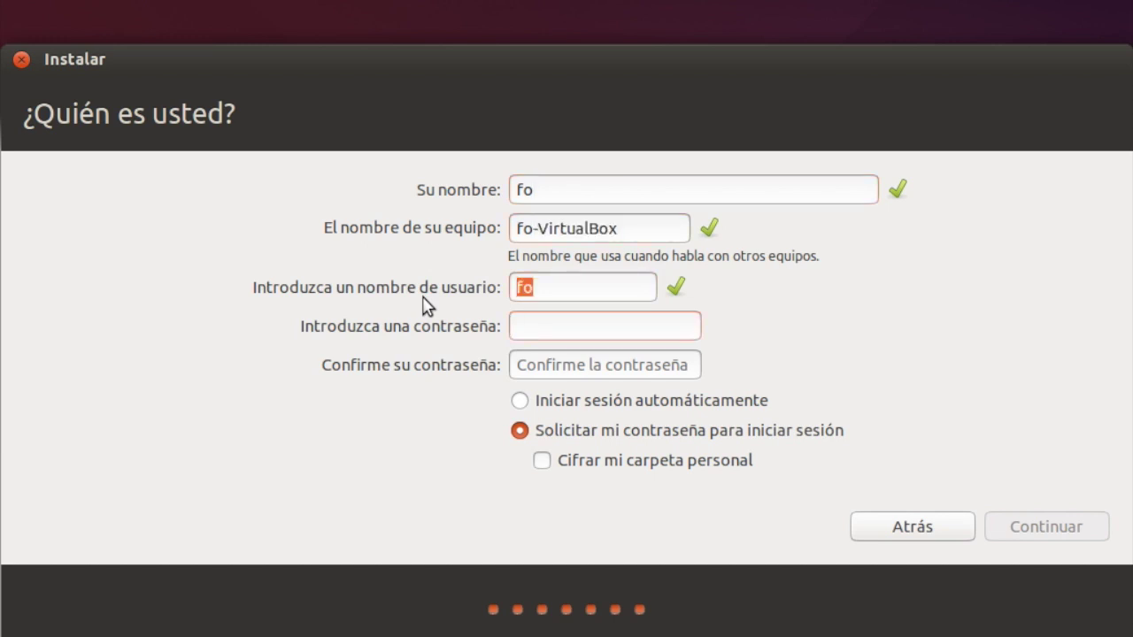
pyautogui.press('Tab')
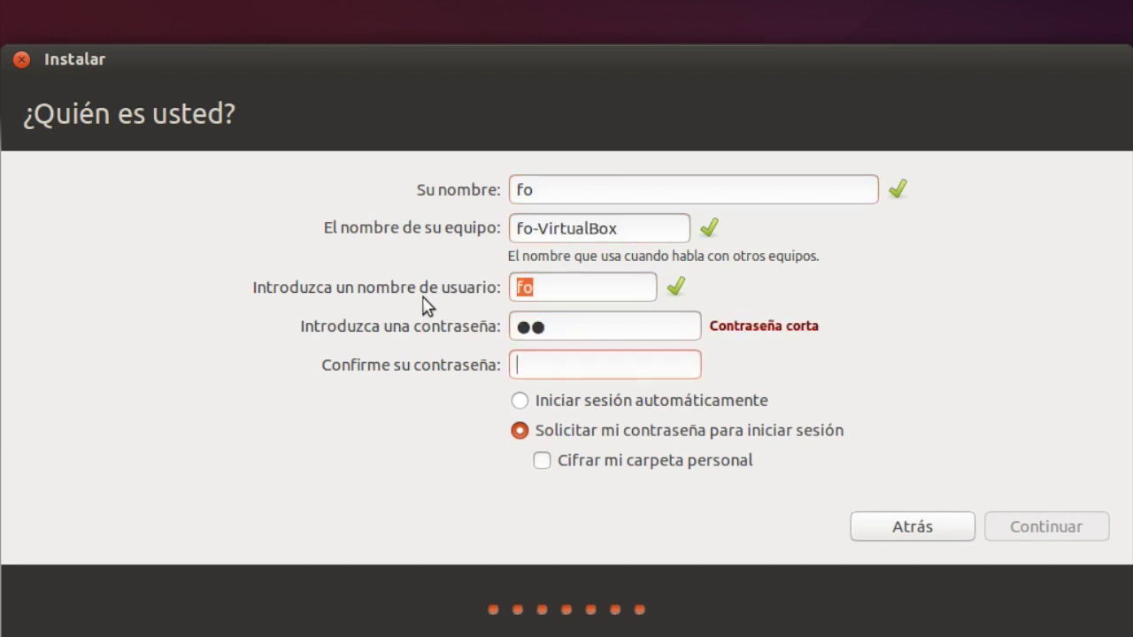
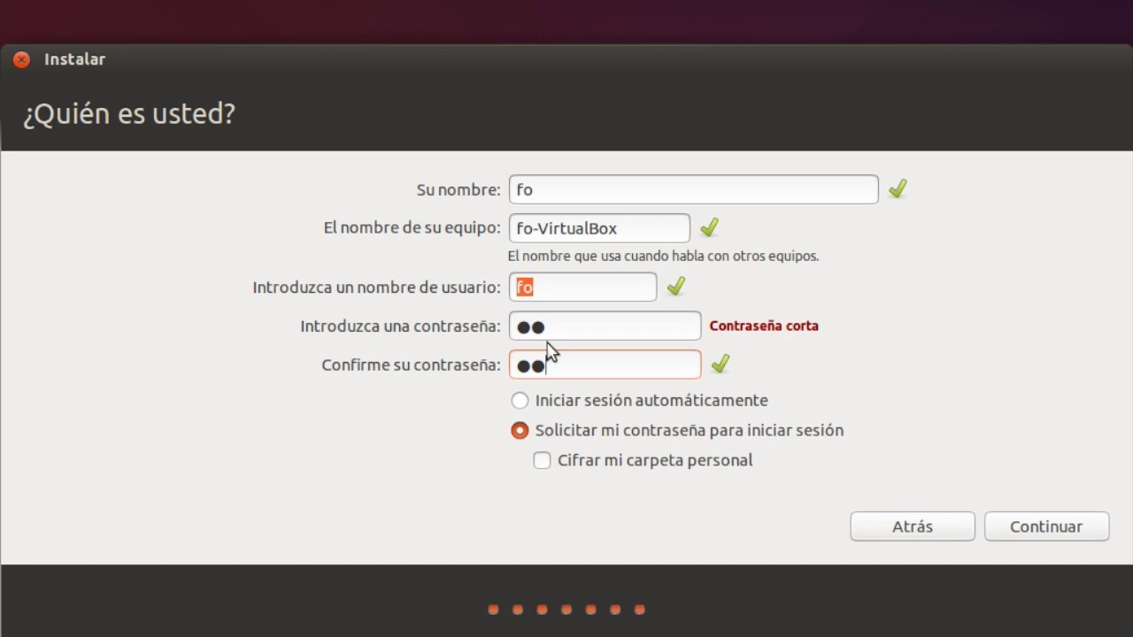
pyautogui.click(520, 403)
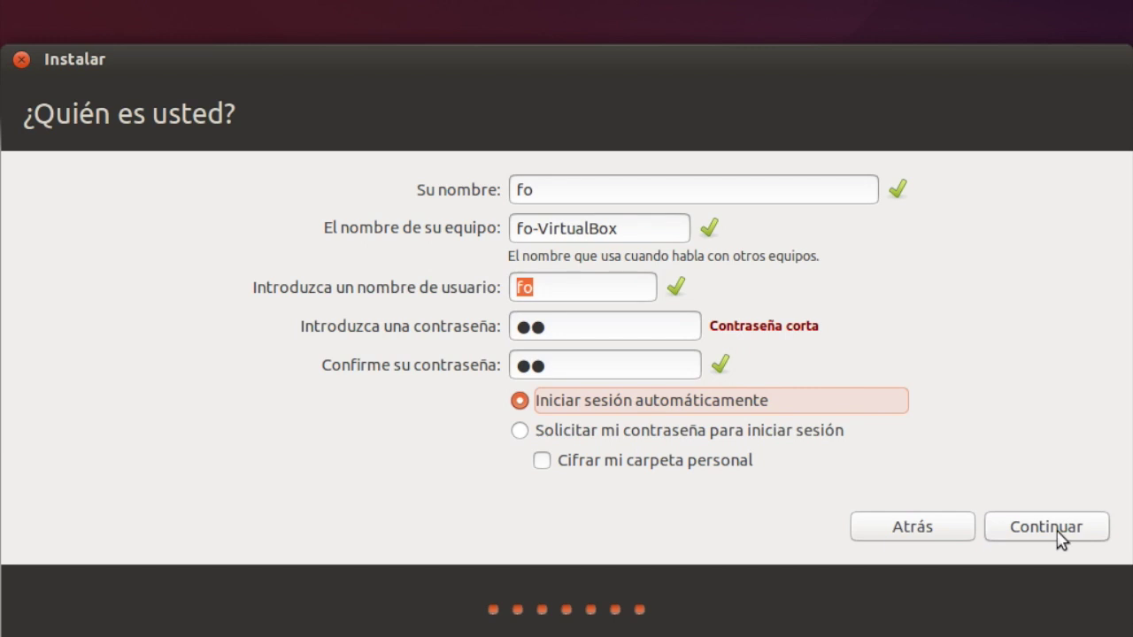
pyautogui.click(1058, 531)
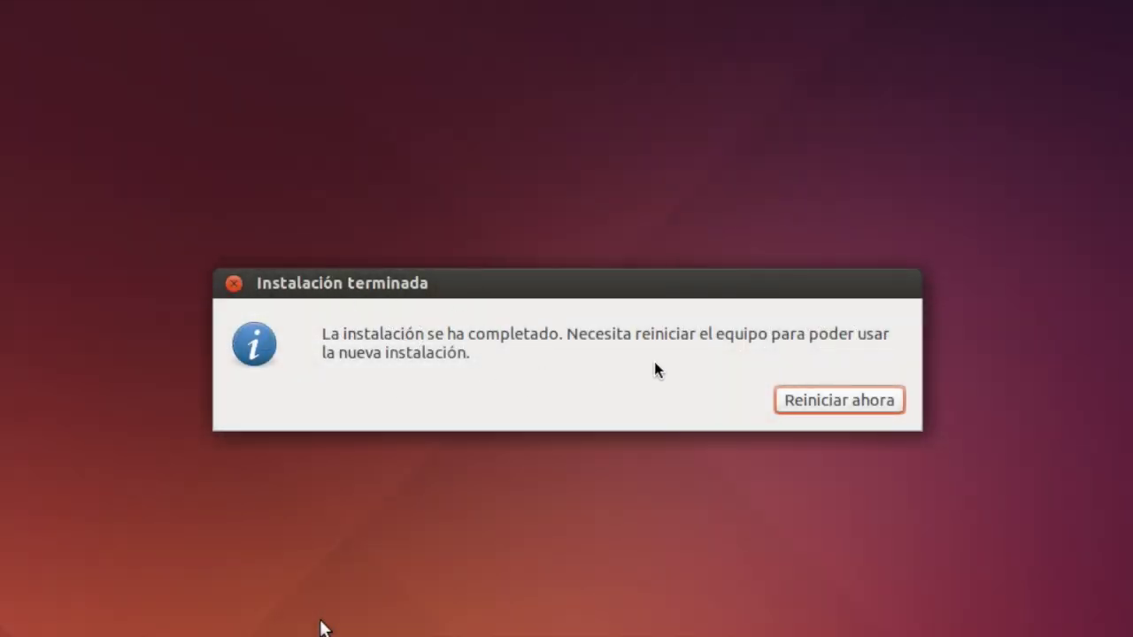
# Choose Reiniciar ahora and confirm the remove-installation-media prompt to reboot the VM.
pyautogui.click(836, 399)
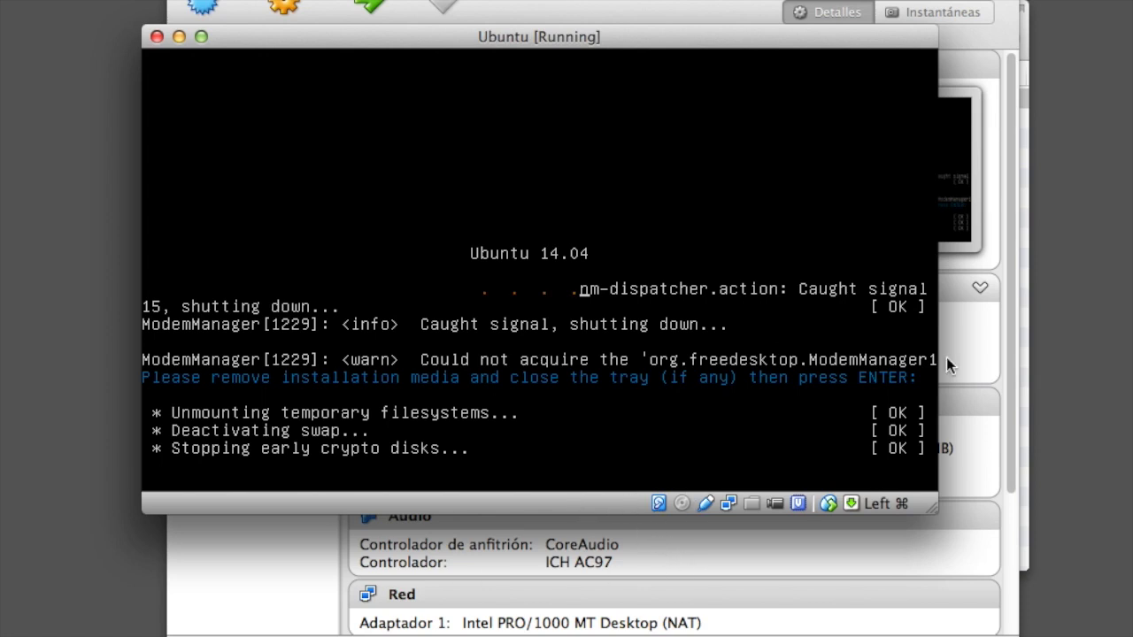
pyautogui.press('Return')
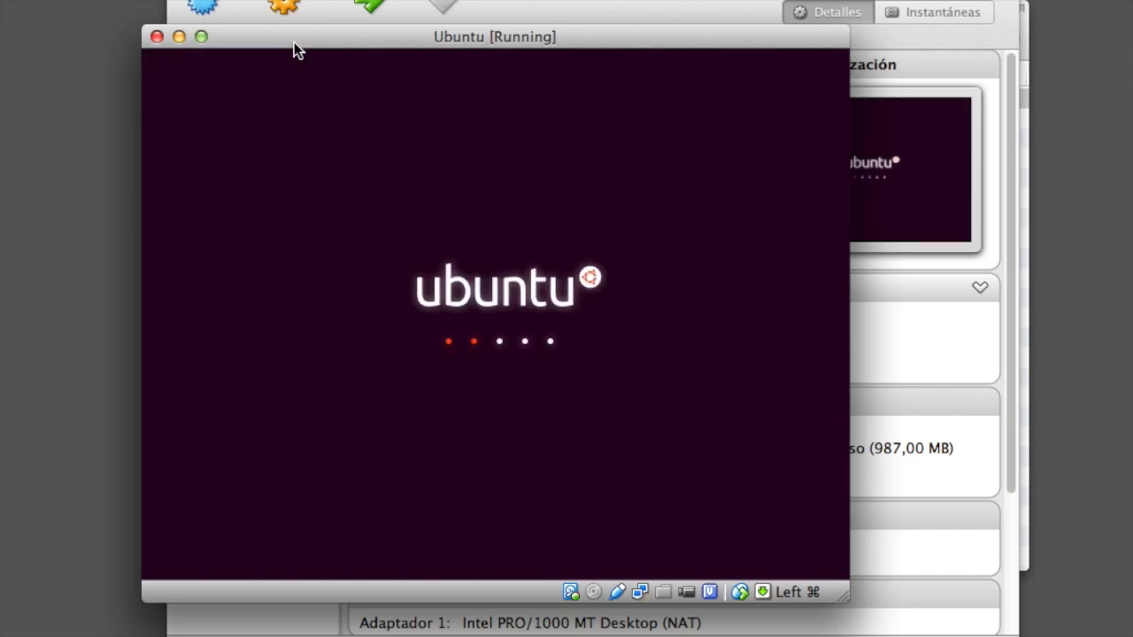
# Once Ubuntu reaches its desktop, nudge the VM window slightly right and then down.
pyautogui.moveTo(308, 38); pyautogui.dragTo(325, 27)
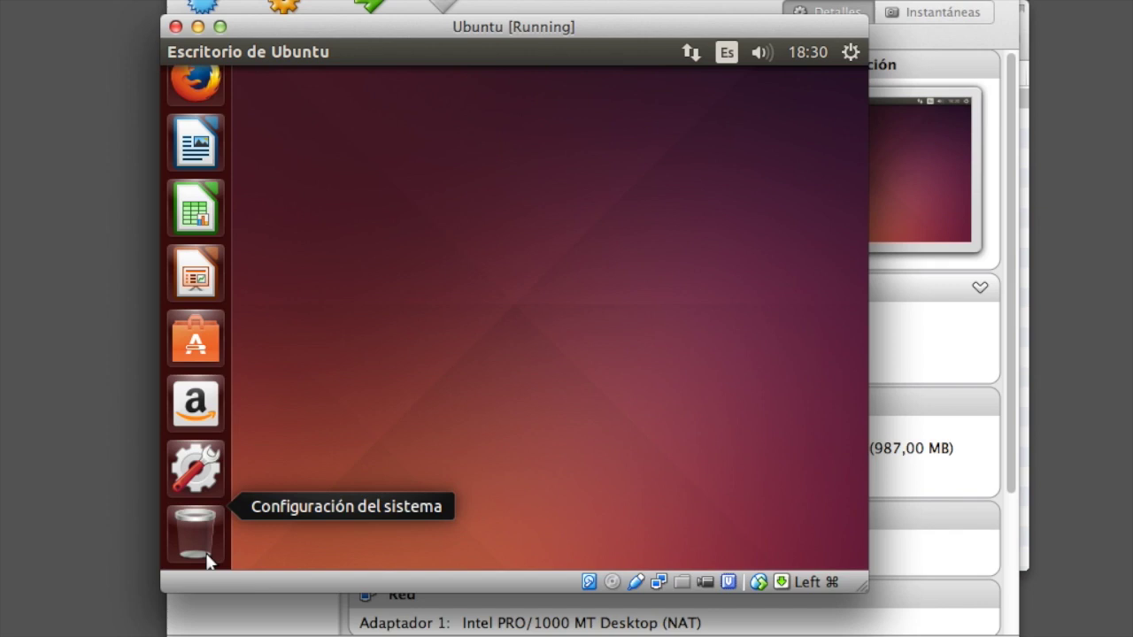
pyautogui.moveTo(390, 35); pyautogui.dragTo(381, 61)
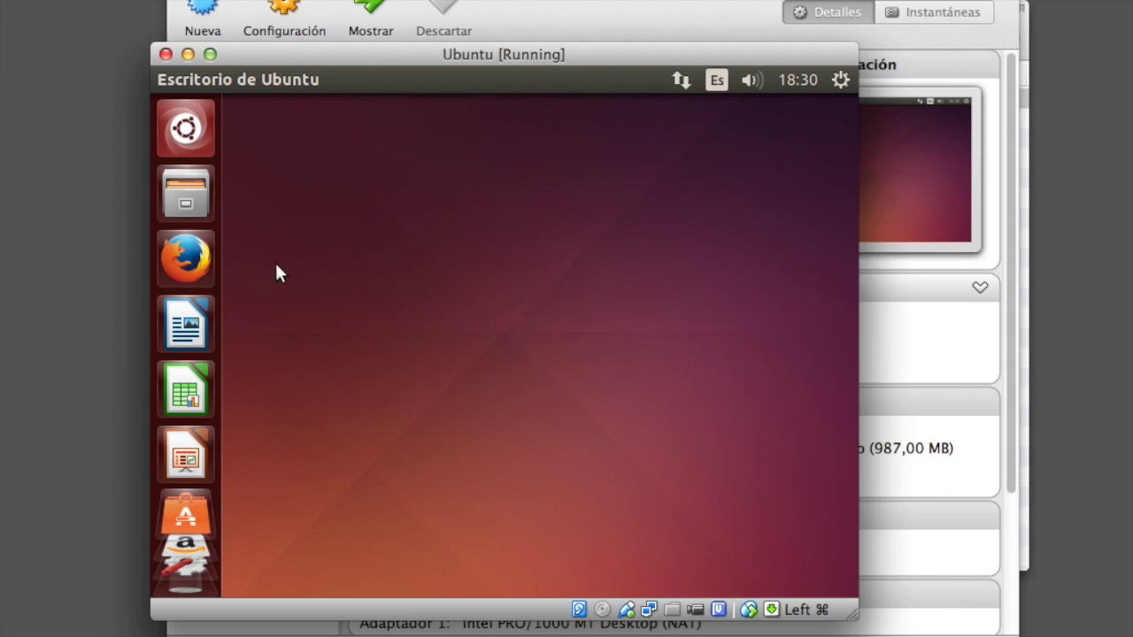
# Launch Firefox from the Unity launcher and scroll through the Ubuntu Start Page.
pyautogui.click(193, 264)
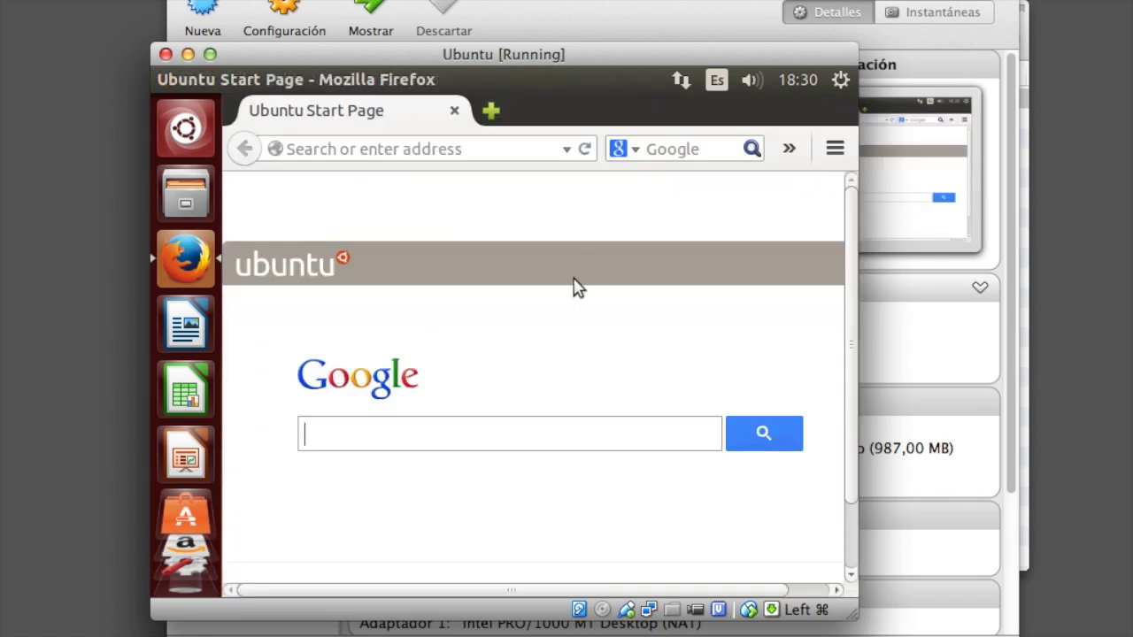
pyautogui.scroll(-2, 480, 319)
pyautogui.scroll(2, 481, 319)
# Close Firefox, switch back to VirtualBox VM with Cmd+Tab, and open its Devices menu.
pyautogui.click(455, 112)
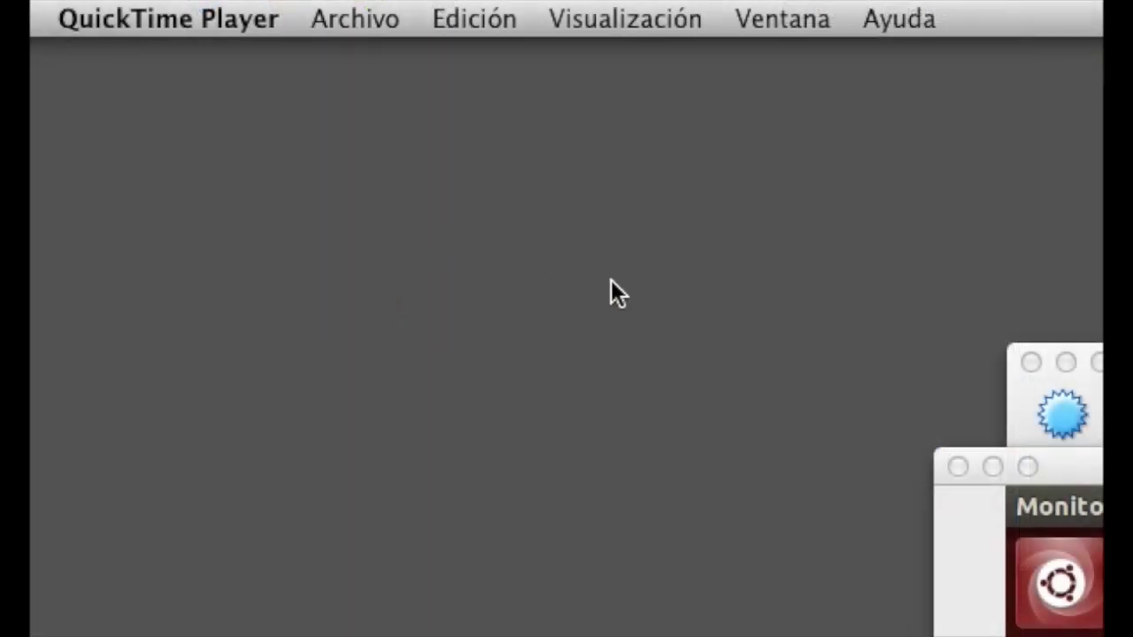
pyautogui.press('super+Tab')
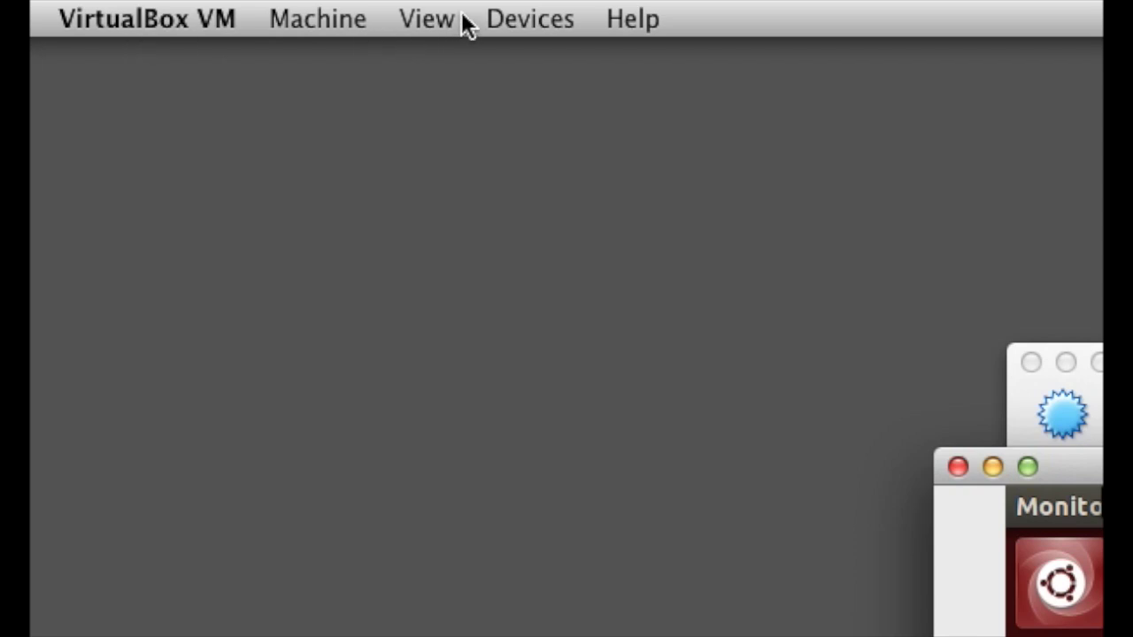
pyautogui.click(547, 21)
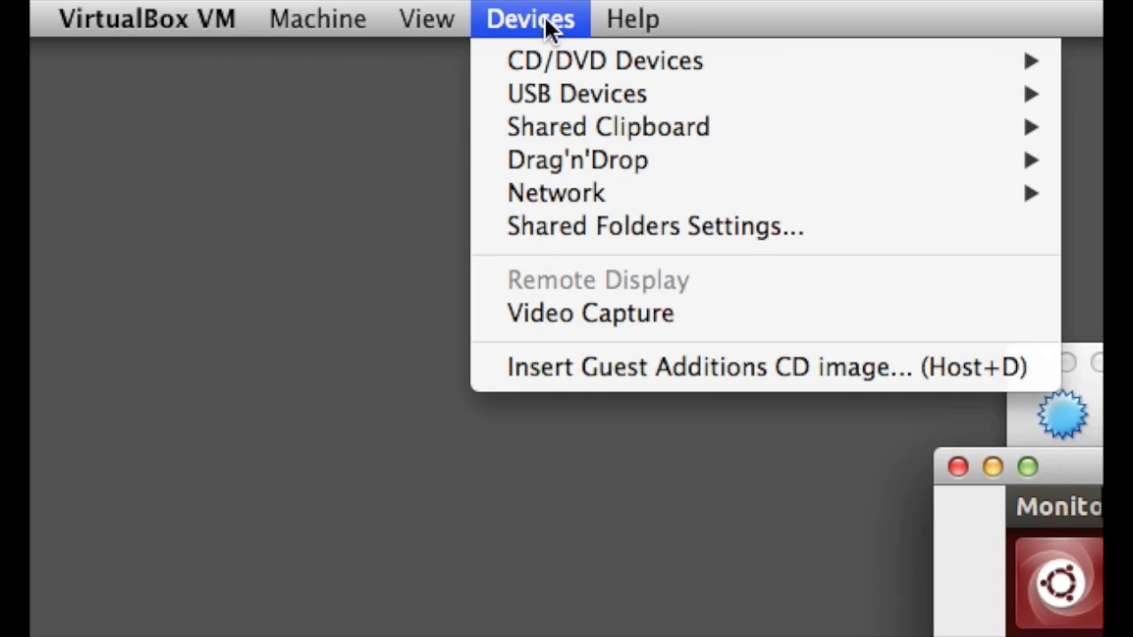
# Insert the Guest Additions CD image and run its autorun software with Ejecutar.
pyautogui.click(548, 370)
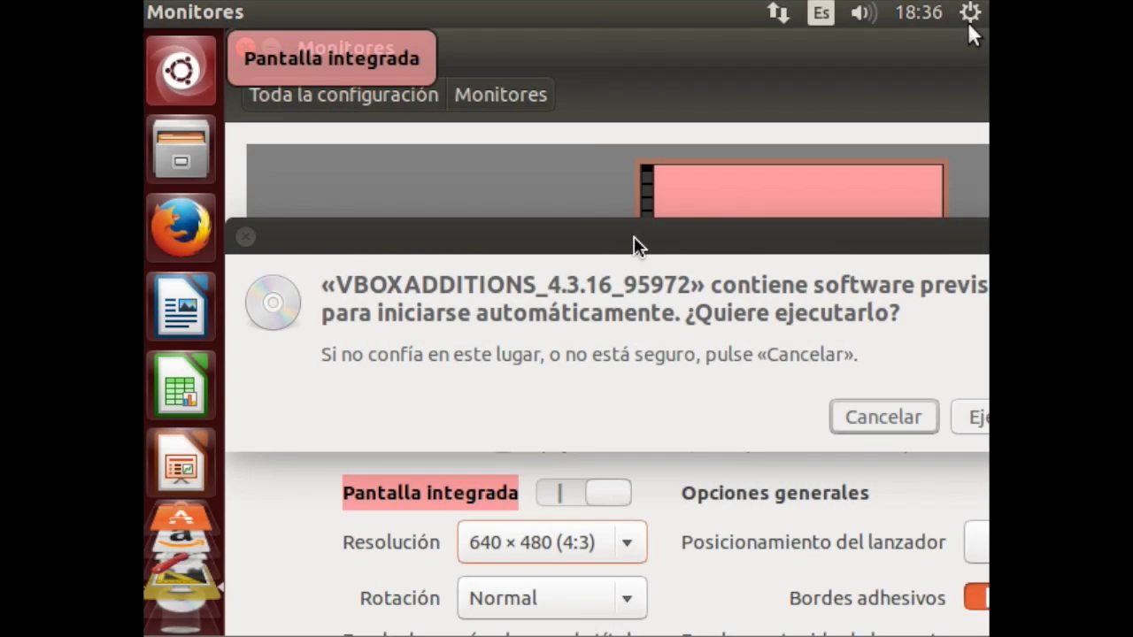
pyautogui.moveTo(668, 241); pyautogui.dragTo(592, 218)
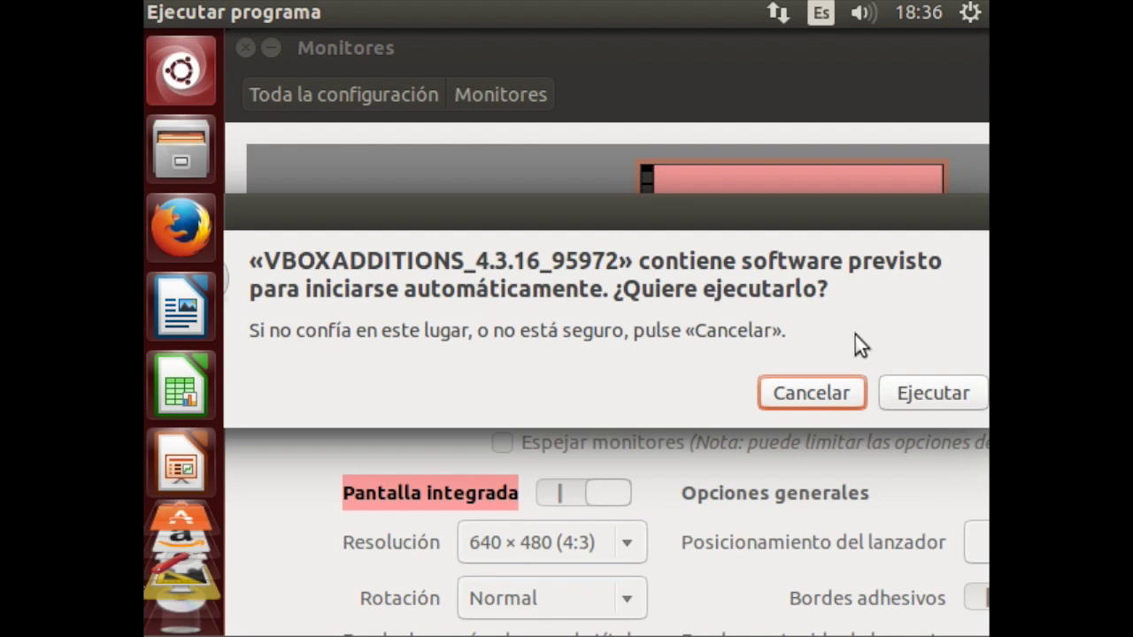
pyautogui.click(924, 393)
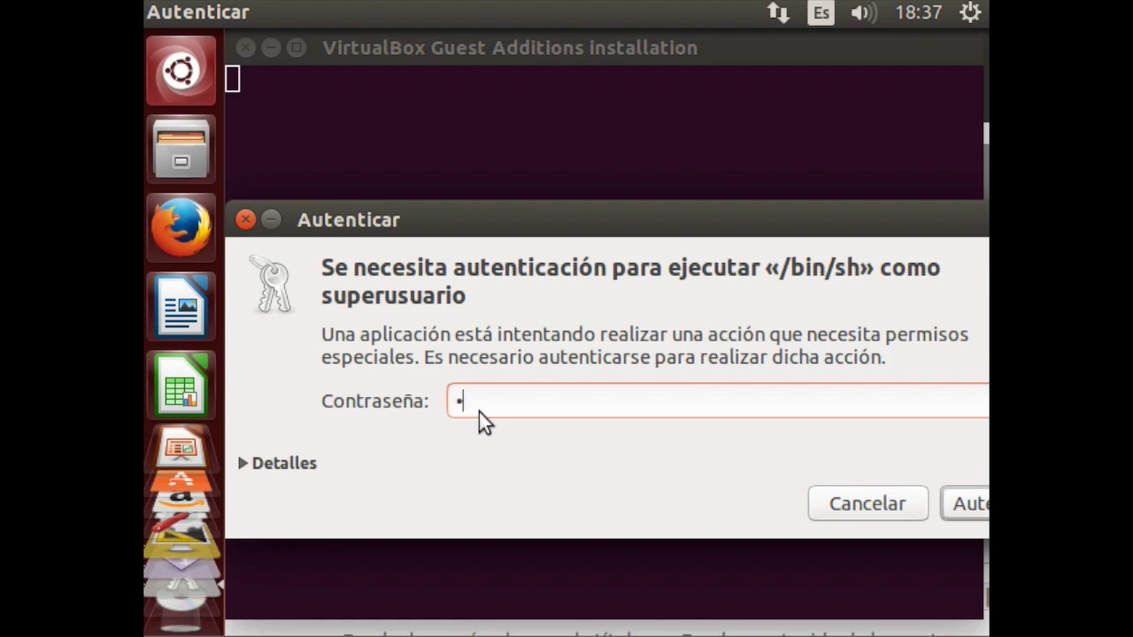
# Authenticate as superuser, let Guest Additions finish installing, then close the installer terminal.
pyautogui.click(969, 507)
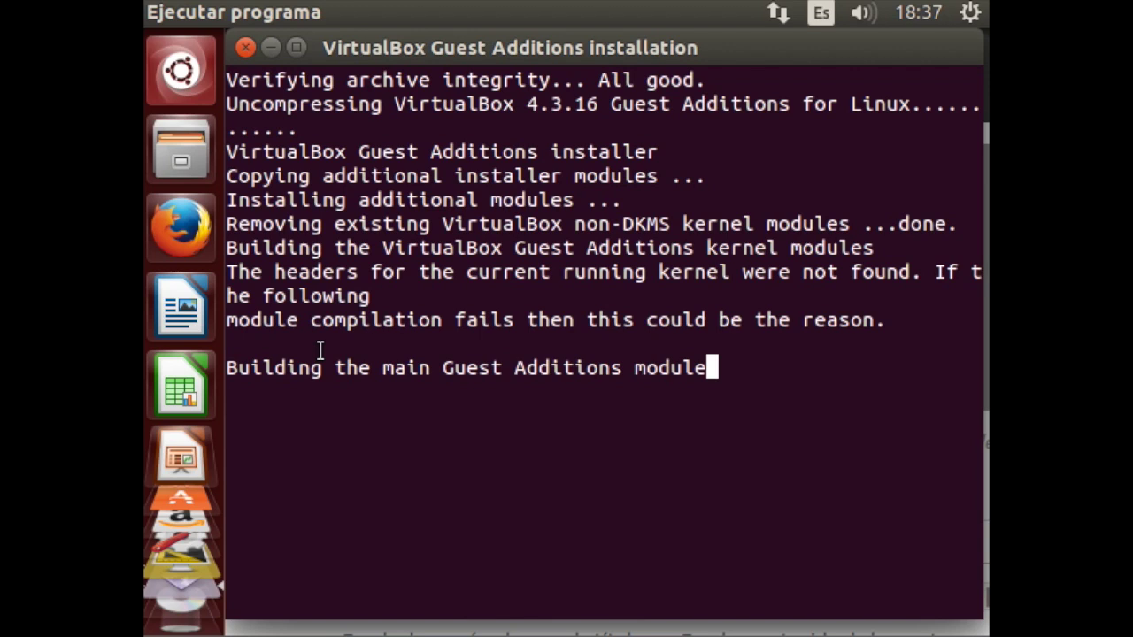
pyautogui.click(355, 368)
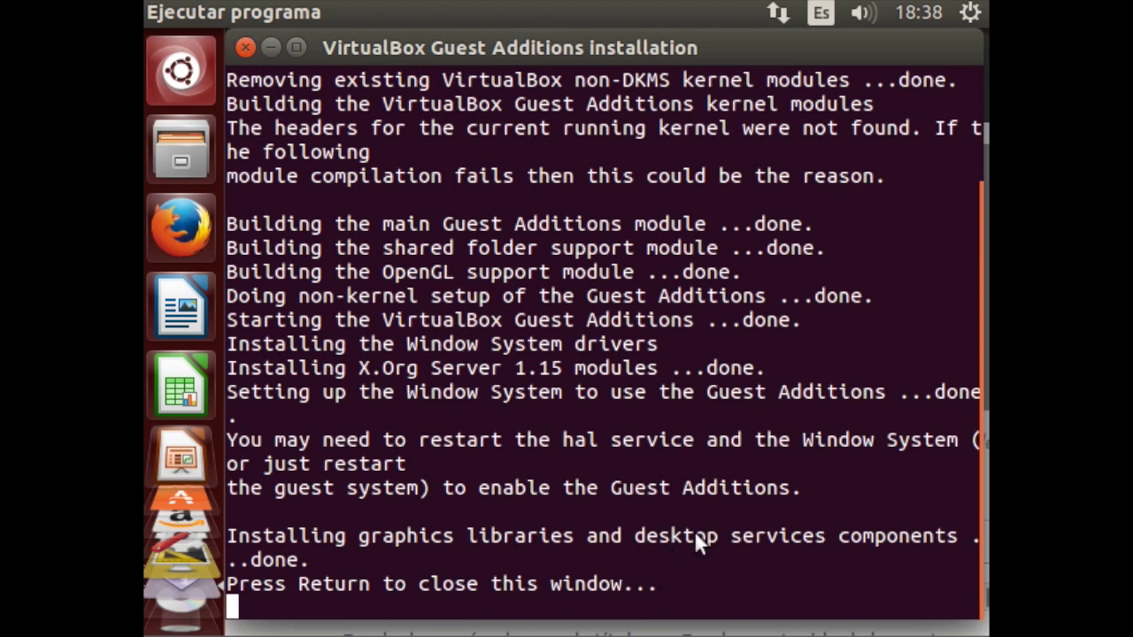
pyautogui.press('Return')
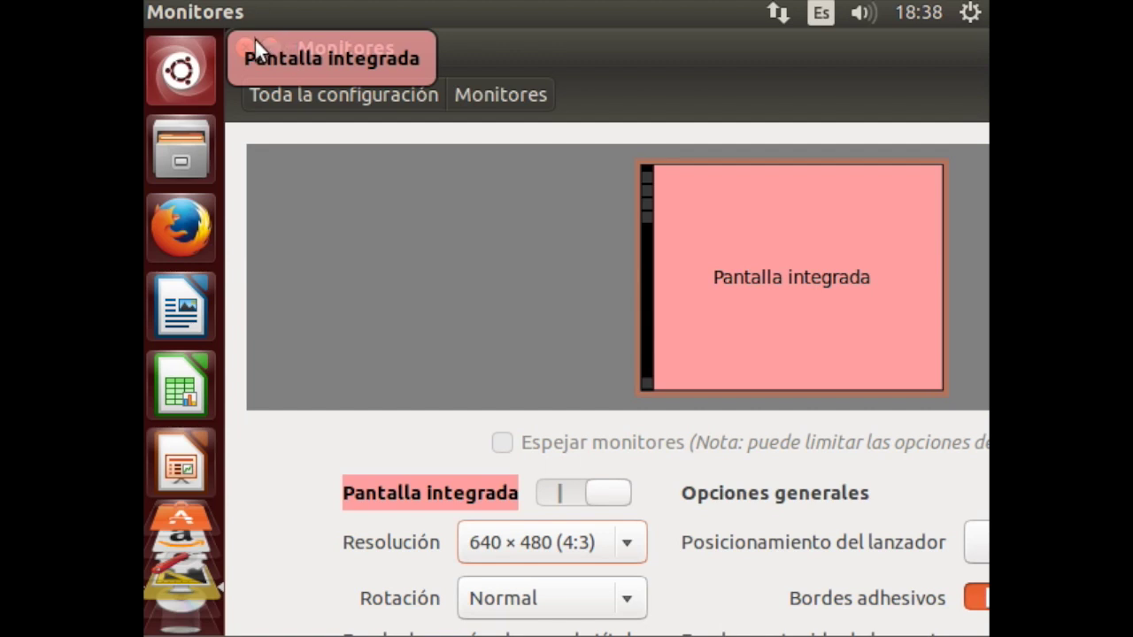
# Reboot the Ubuntu guest by choosing Reiniciar in the gear menu's Apagar… dialog.
pyautogui.click(967, 14)
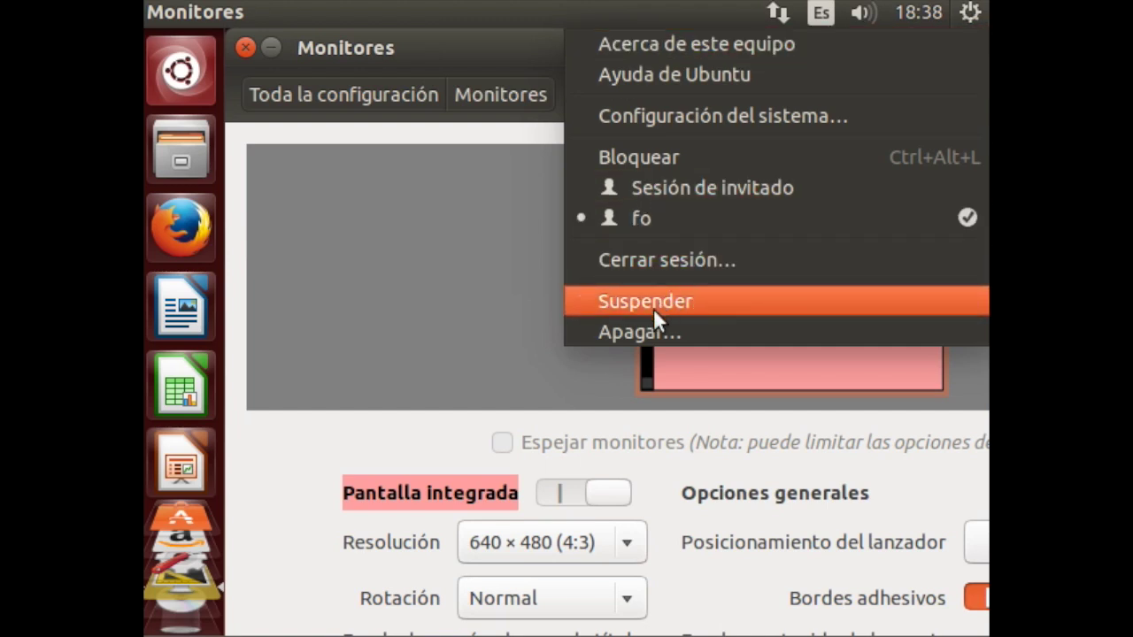
pyautogui.click(642, 335)
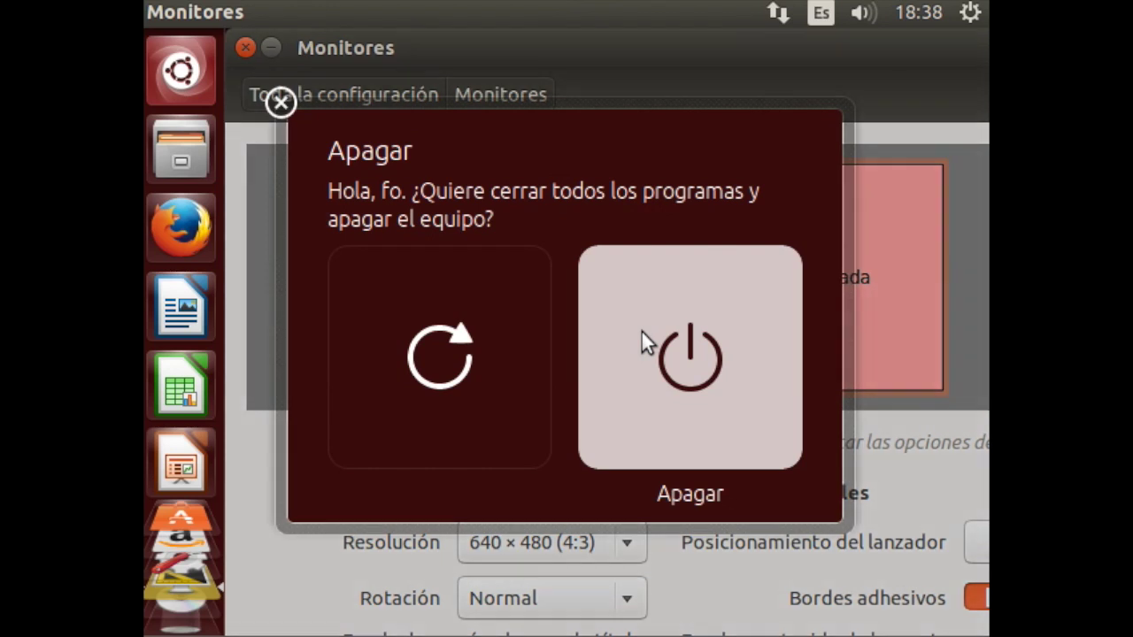
pyautogui.click(433, 327)
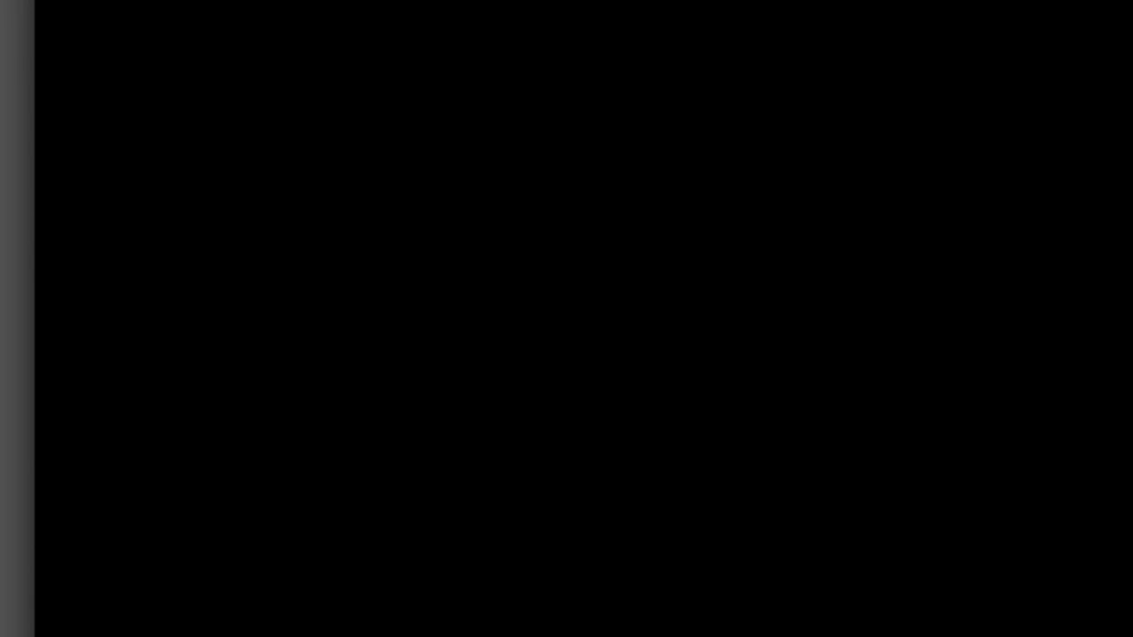
# Move the VM window lower, enlarge it upward and leftward, and shift it fully on screen.
pyautogui.moveTo(34, 0); pyautogui.dragTo(183, 435)
pyautogui.moveTo(203, 0); pyautogui.dragTo(231, 203)
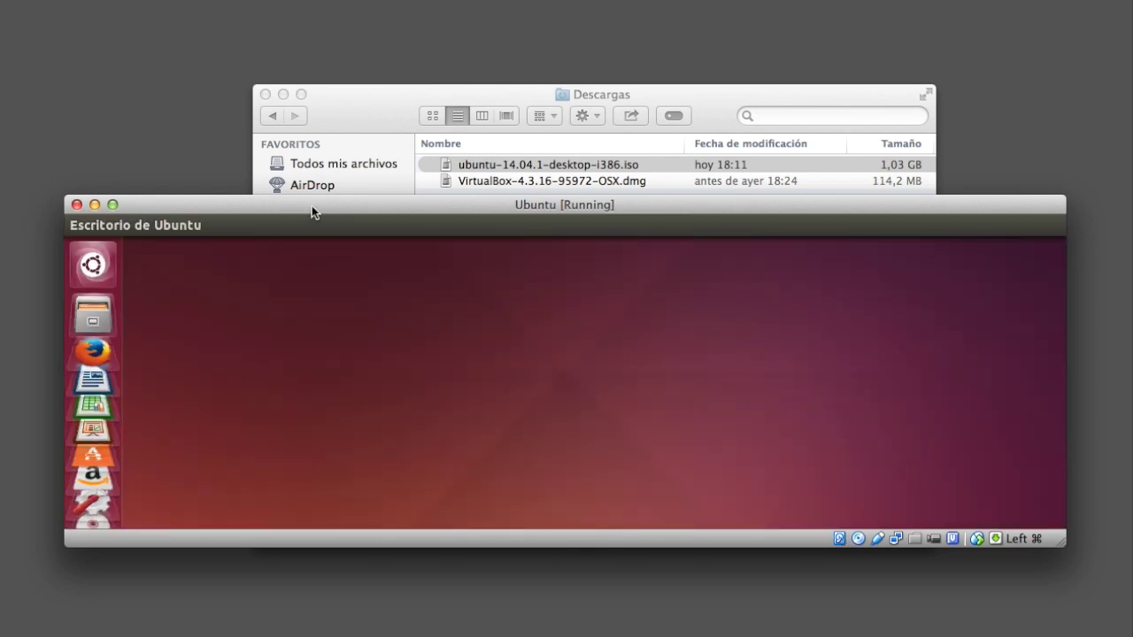
pyautogui.moveTo(311, 210); pyautogui.dragTo(377, 340)
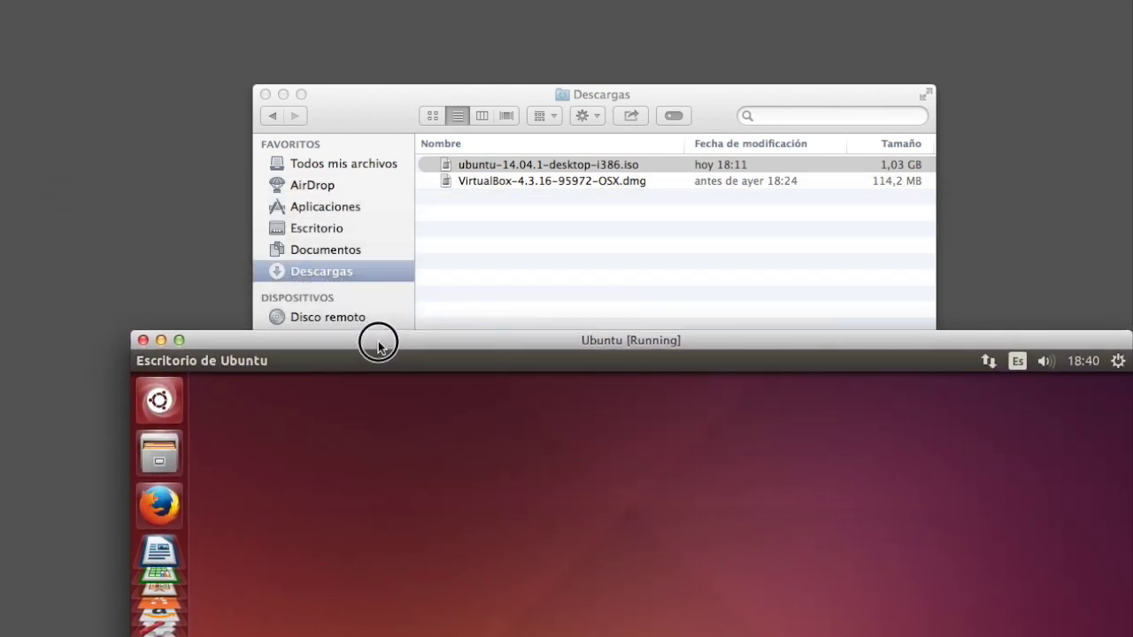
pyautogui.click(247, 330)
pyautogui.moveTo(247, 330); pyautogui.dragTo(235, 2)
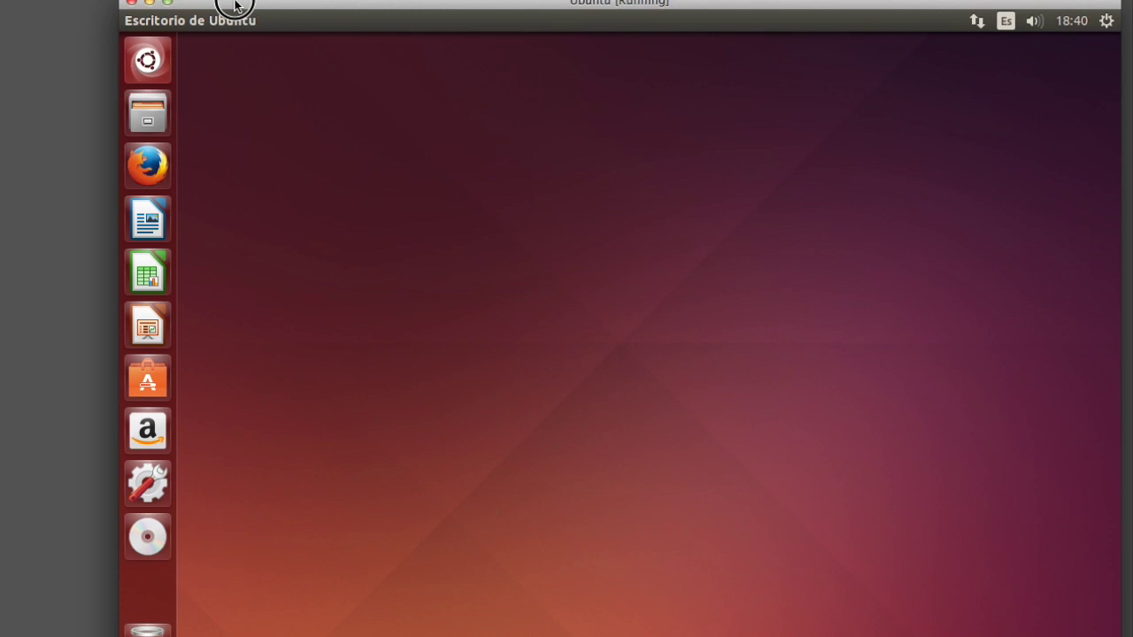
pyautogui.moveTo(119, 94); pyautogui.dragTo(35, 96)
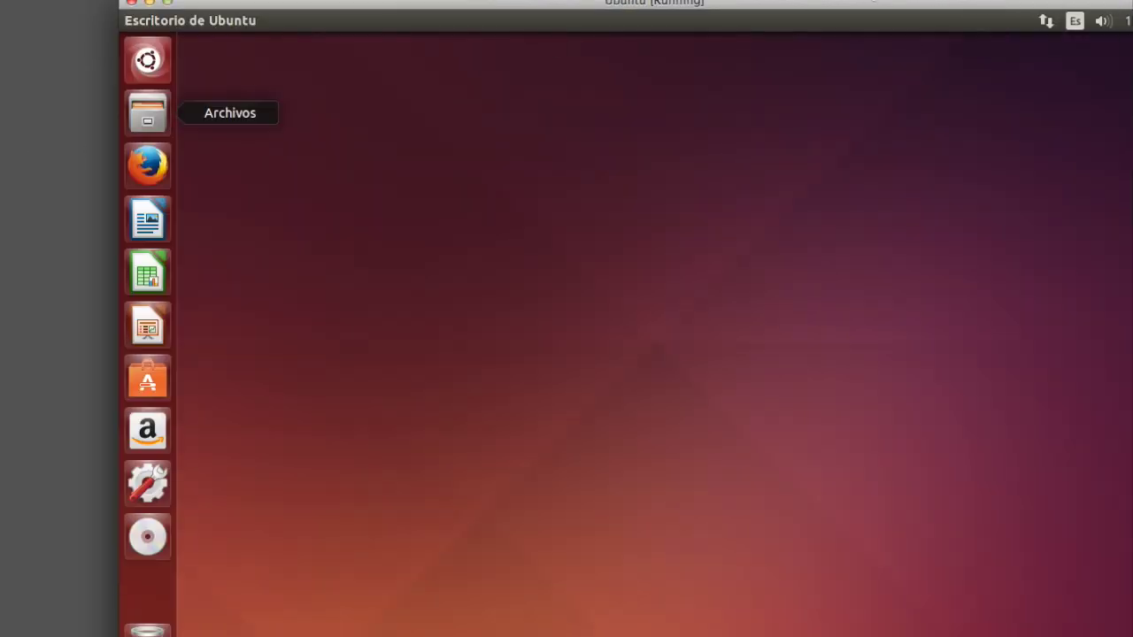
pyautogui.moveTo(1124, 8); pyautogui.dragTo(1037, 8)
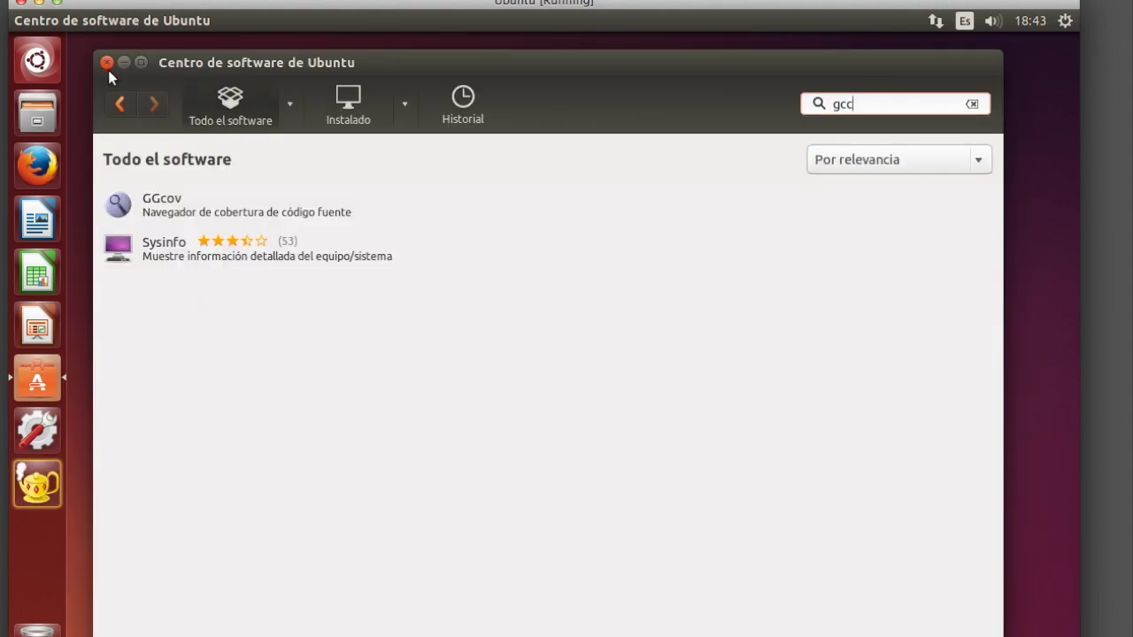
# Close the Software Center and launch Terminal by searching 'terminal' in the Dash.
pyautogui.click(105, 62)
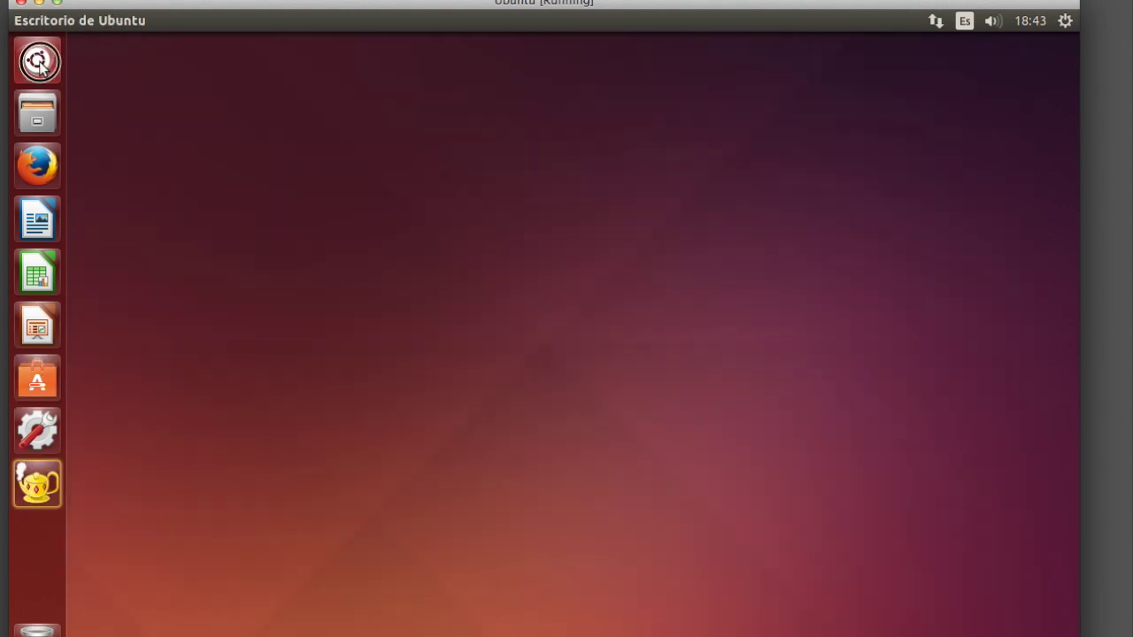
pyautogui.click(37, 62)
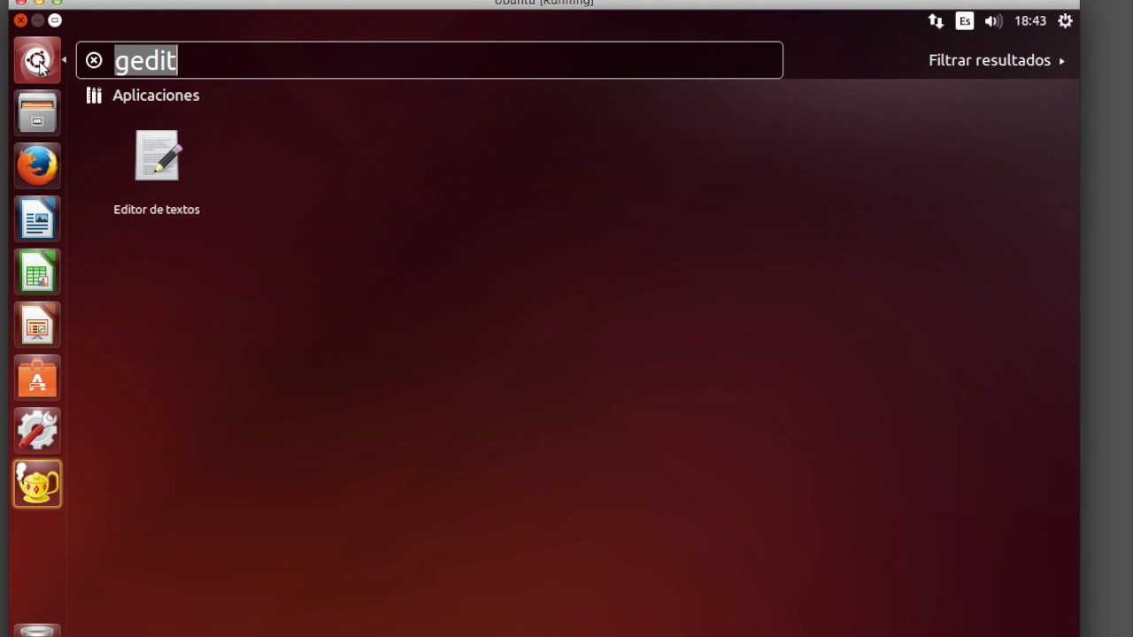
pyautogui.write('consol')
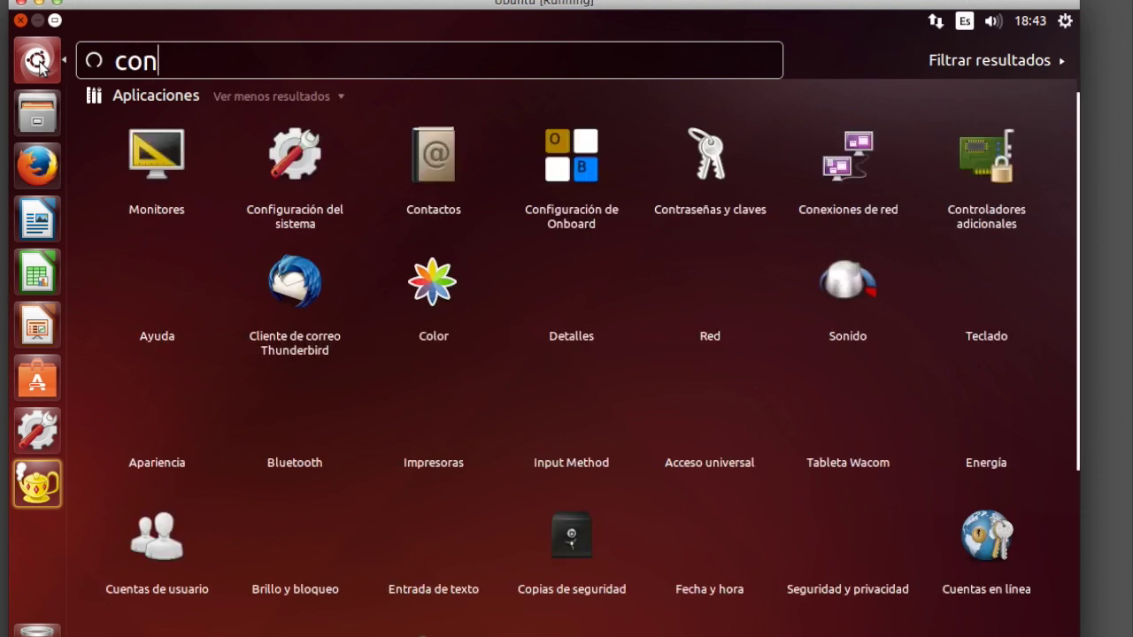
pyautogui.press('BackSpace')
pyautogui.press('BackSpace')
pyautogui.press('BackSpace')
pyautogui.press('BackSpace')
pyautogui.press('BackSpace')
pyautogui.press('BackSpace')
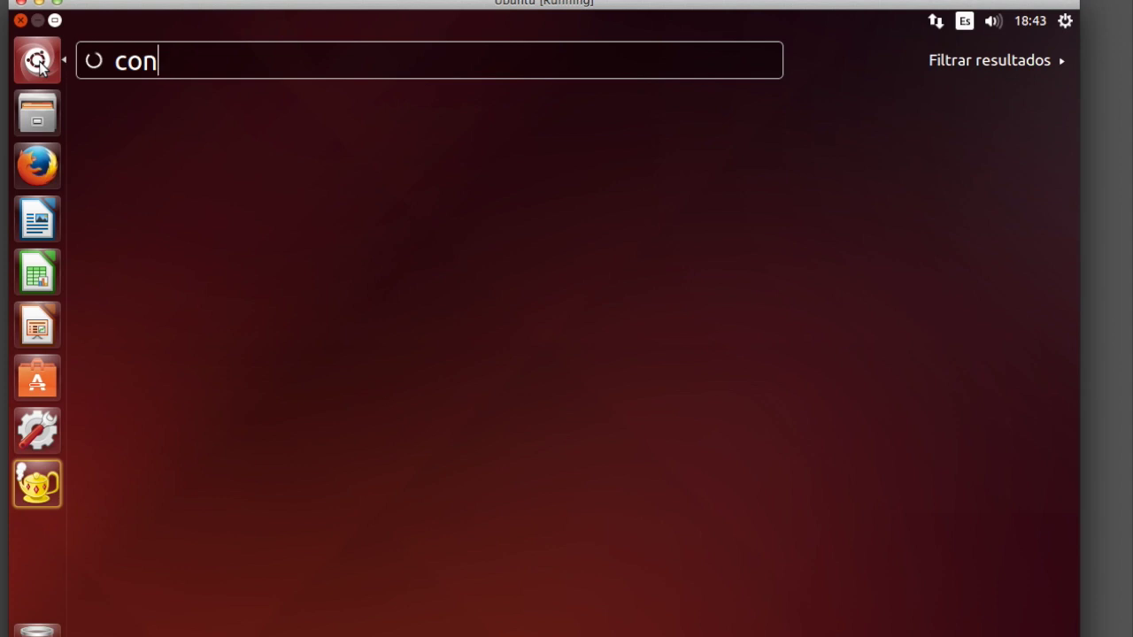
pyautogui.write('terminal')
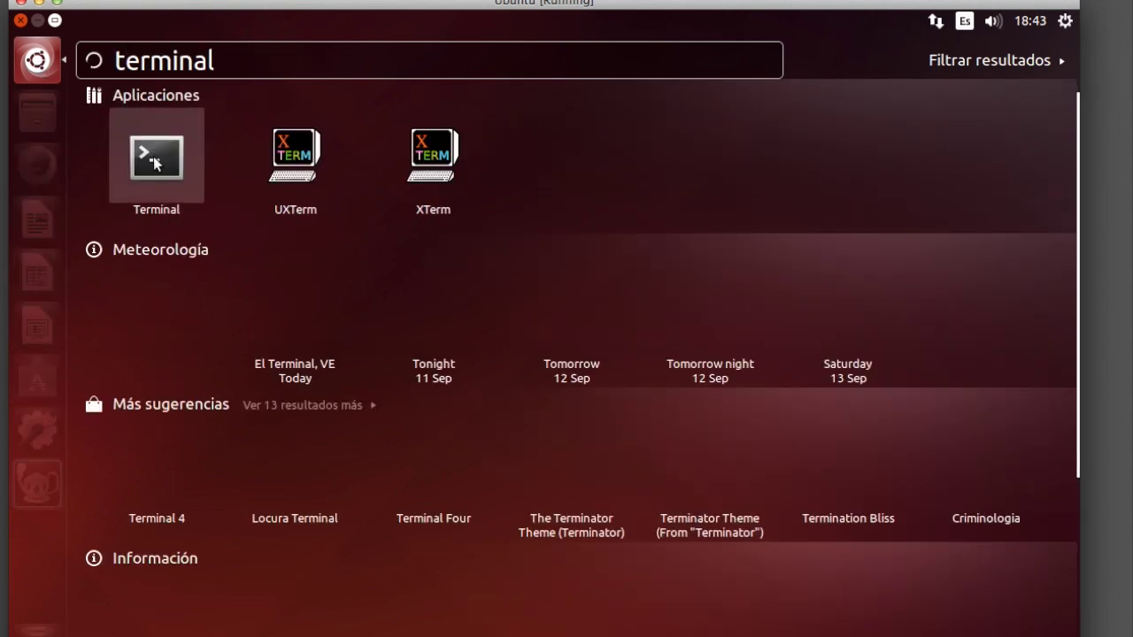
pyautogui.press('Return')
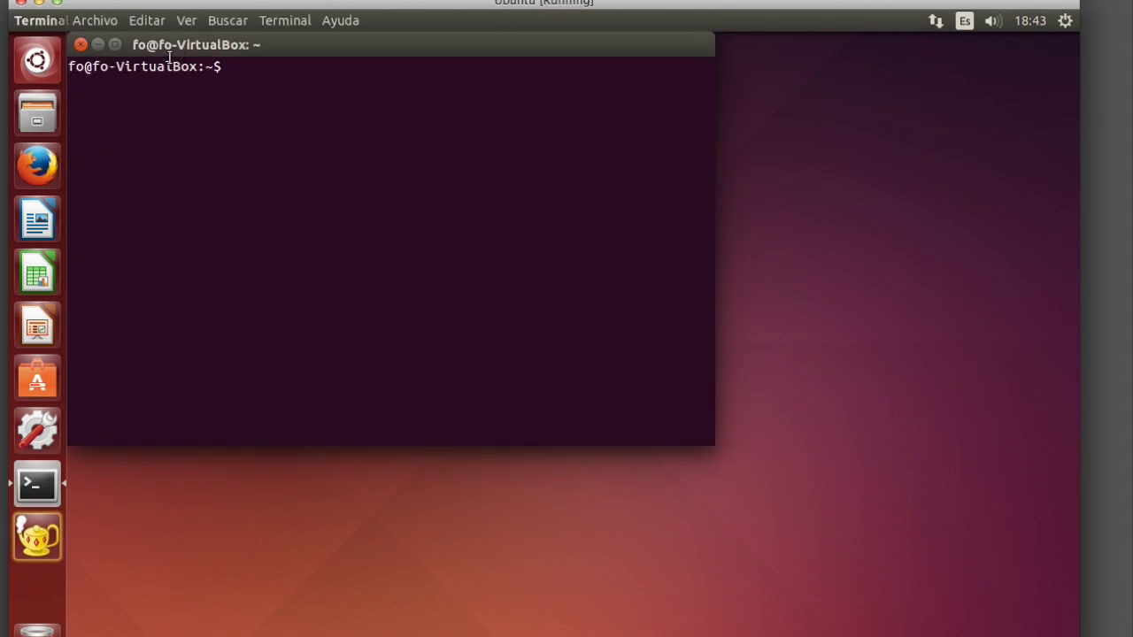
# Centre the Terminal, run two gibberish test commands, then type 'sudo apt-get install'.
pyautogui.moveTo(196, 43); pyautogui.dragTo(321, 99)
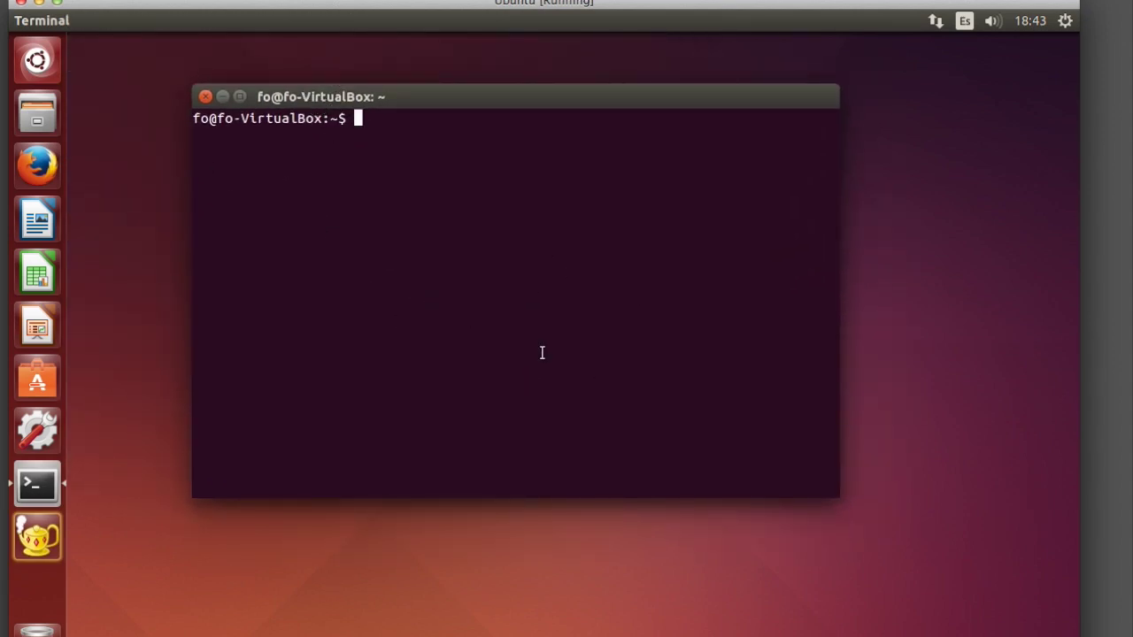
pyautogui.write('alskfjasldkjfas')
pyautogui.press('Return')
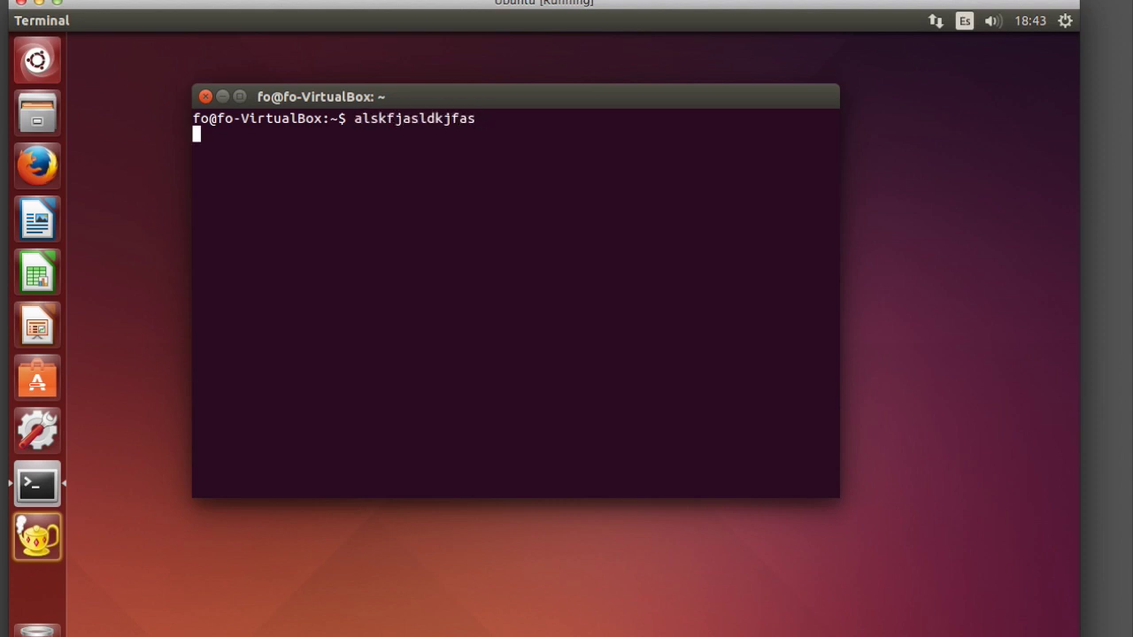
pyautogui.write('lasjdflkajdsf')
pyautogui.press('Return')
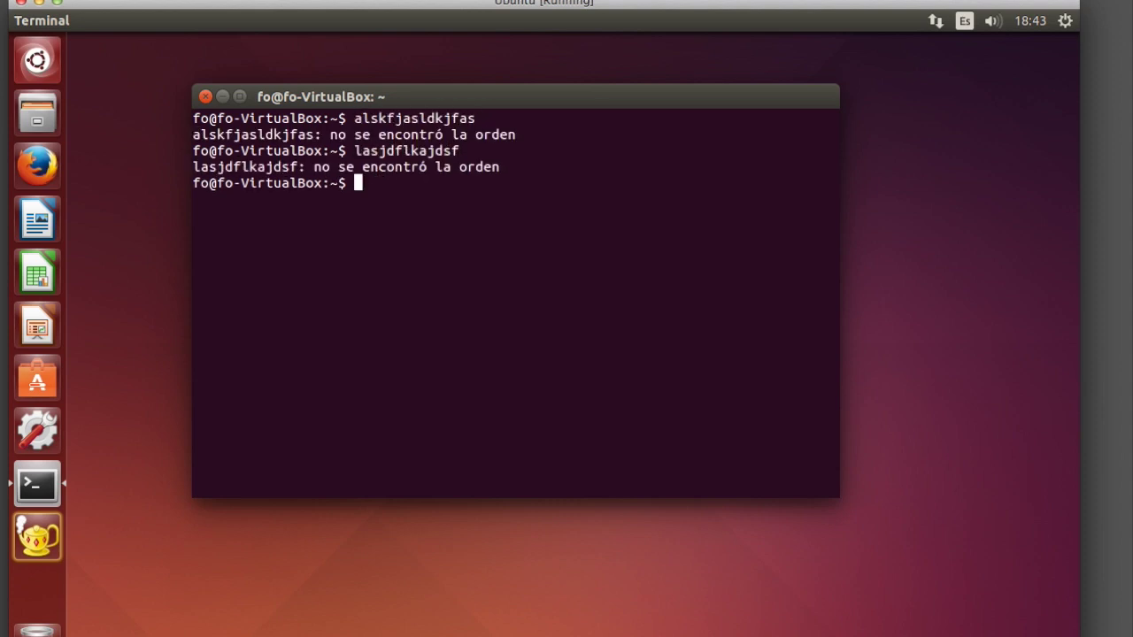
pyautogui.press('Return')
pyautogui.press('Return')
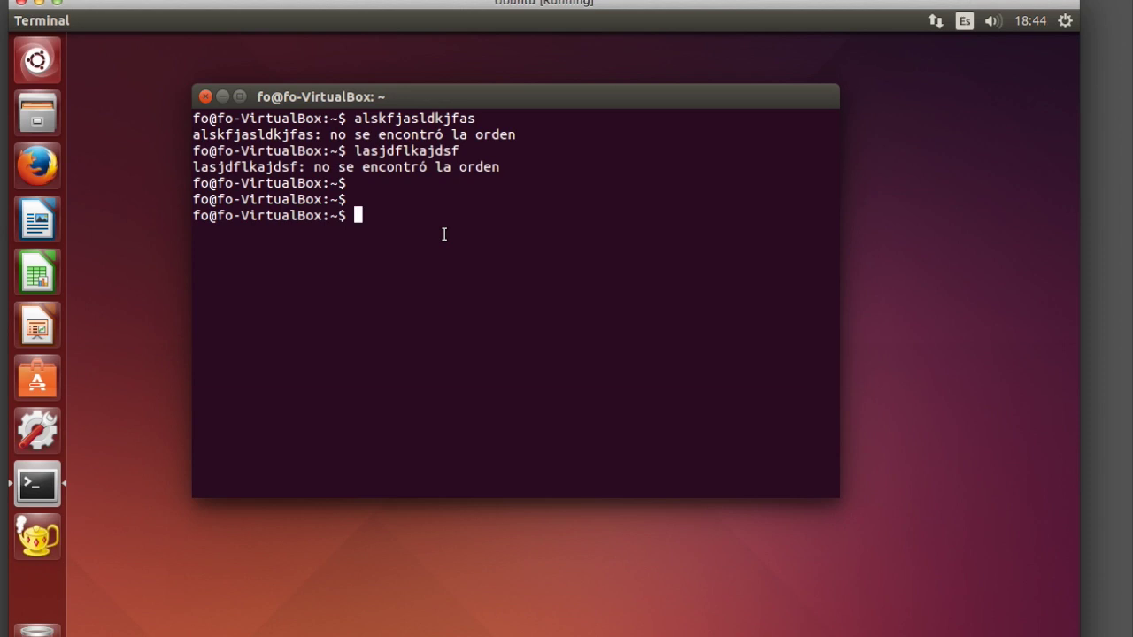
pyautogui.write('sudo apt-get install')
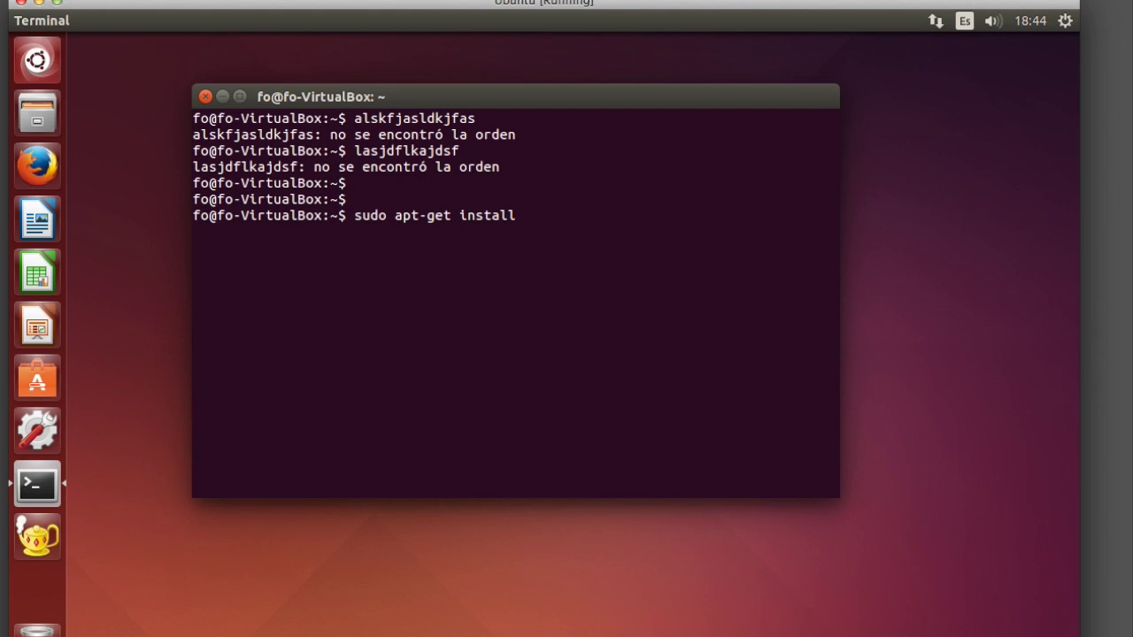
# Run 'sudo apt-get install gcc ddd', enter the sudo password, and confirm with S.
pyautogui.write('gcc ddd')
pyautogui.press('Return')
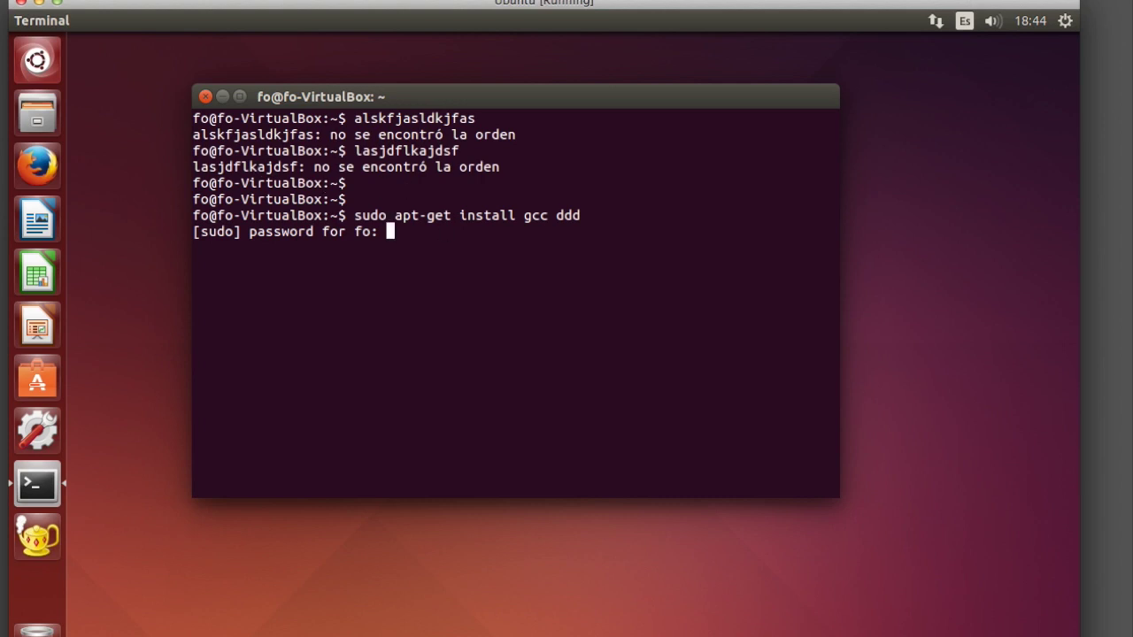
pyautogui.press('Return')
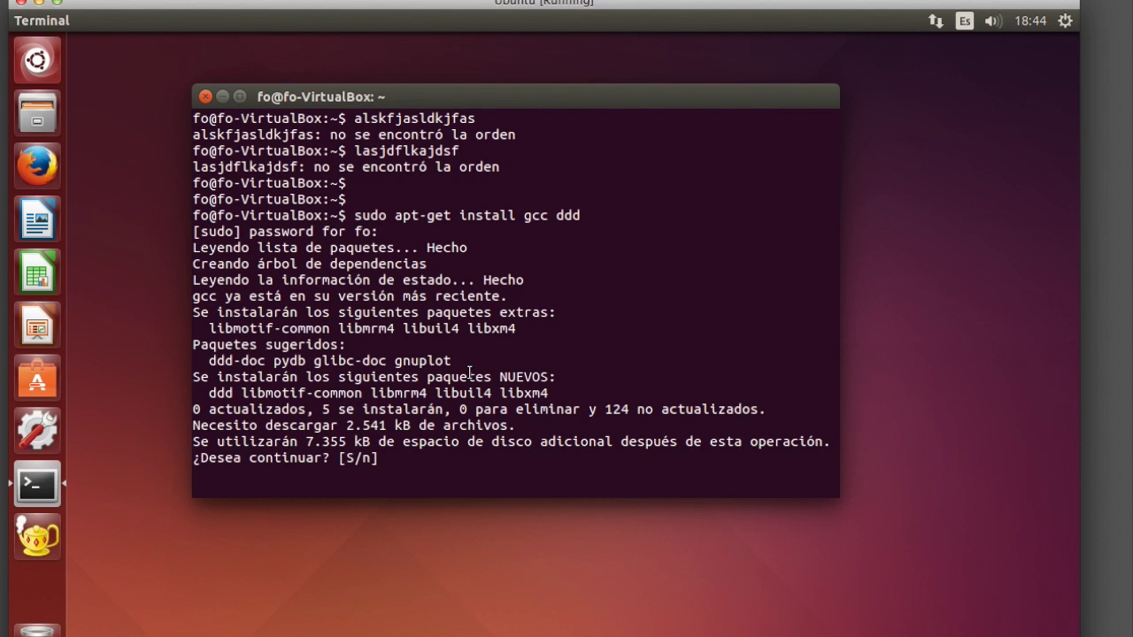
pyautogui.write('S')
pyautogui.press('Return')
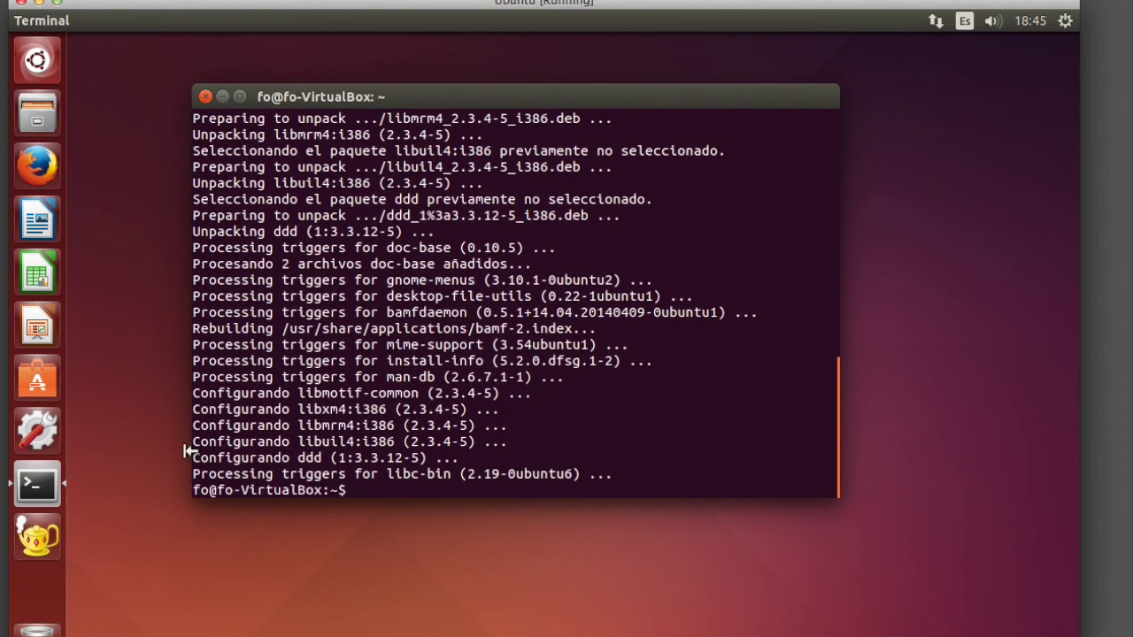
pyautogui.click(345, 491)
pyautogui.press('Return')
pyautogui.press('Return')
pyautogui.press('Return')
pyautogui.press('Return')
pyautogui.press('Return')
pyautogui.press('Return')
pyautogui.press('Return')
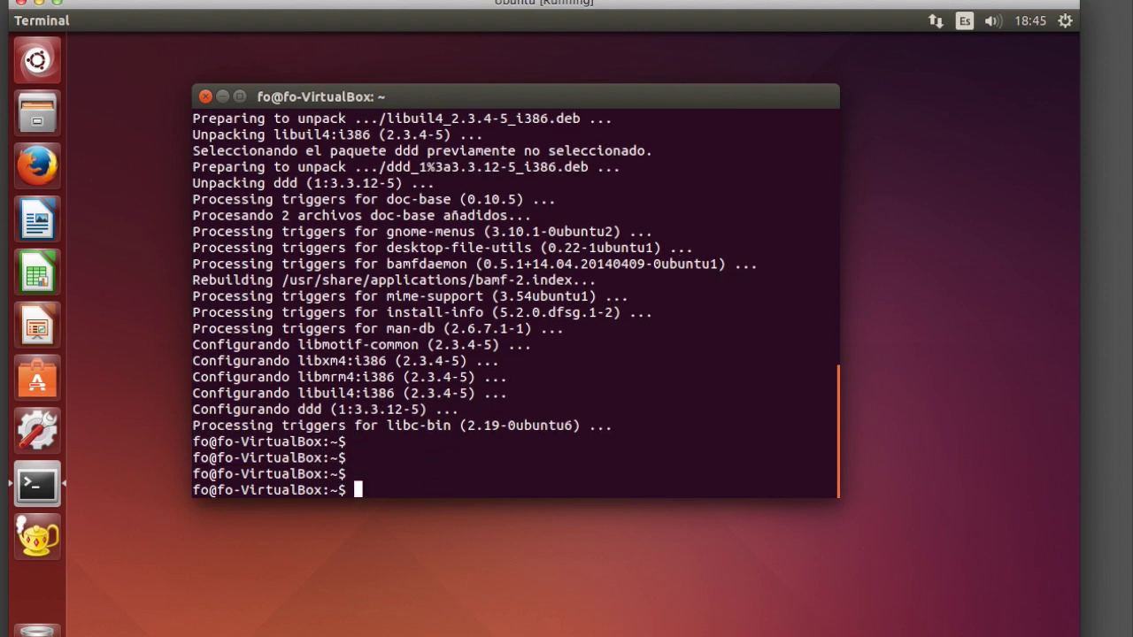
# Run gcc in the Terminal and select its 'no input files' error output.
pyautogui.write('gcc')
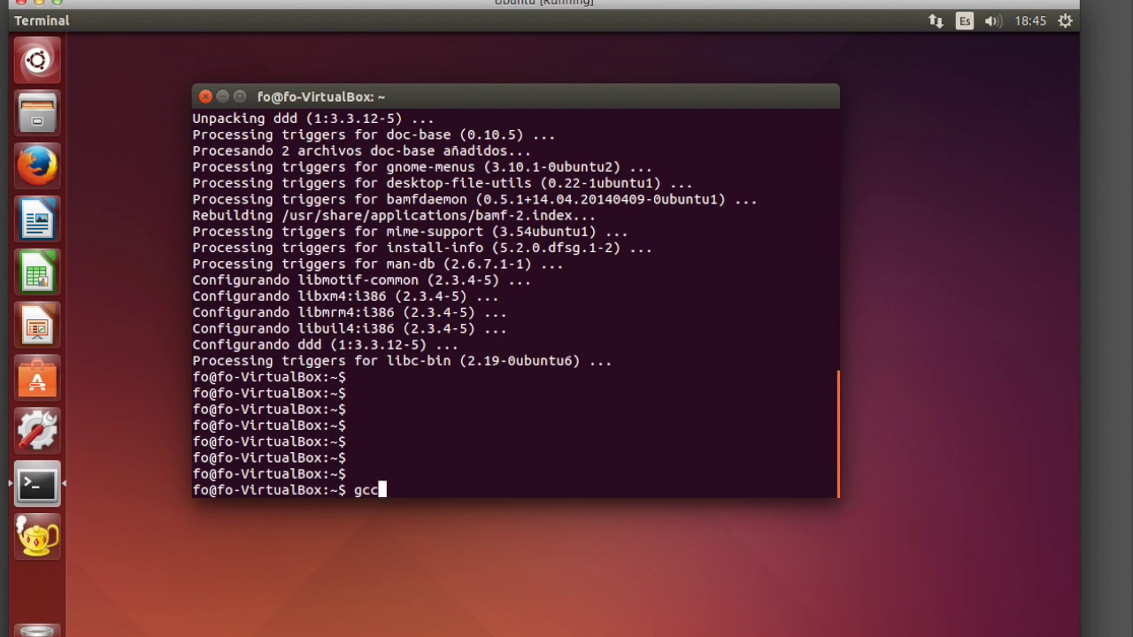
pyautogui.press('Return')
pyautogui.moveTo(192, 458); pyautogui.dragTo(453, 458)
pyautogui.scroll(1, 452, 456)
pyautogui.scroll(-1, 370, 438)
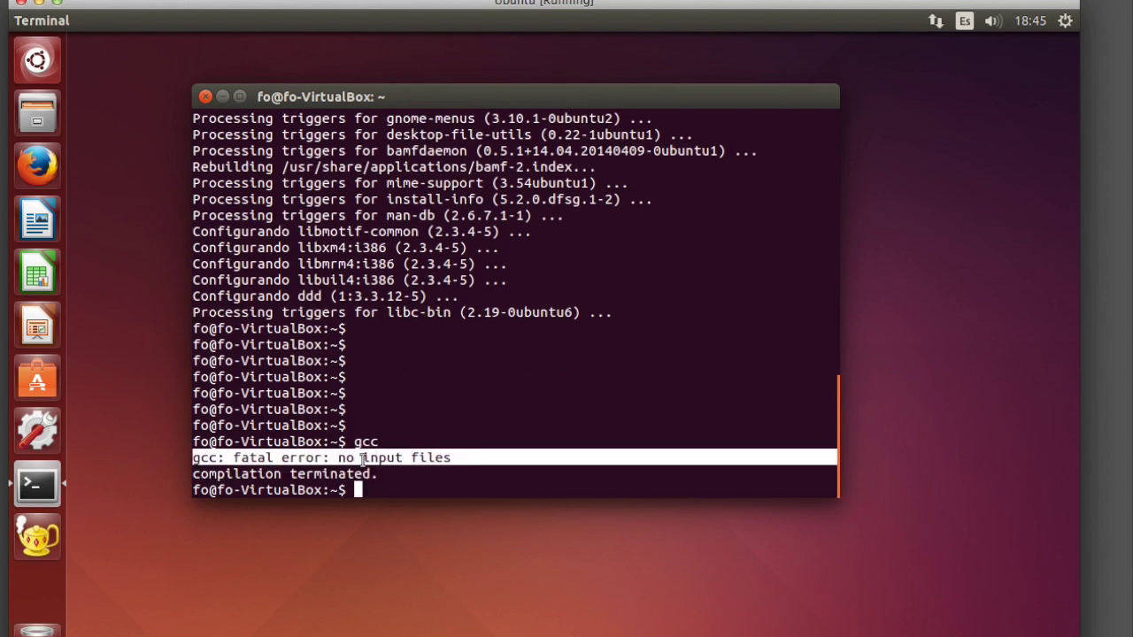
# Select the word gcc on the command line and type ddd at the prompt.
pyautogui.doubleClick(367, 441)
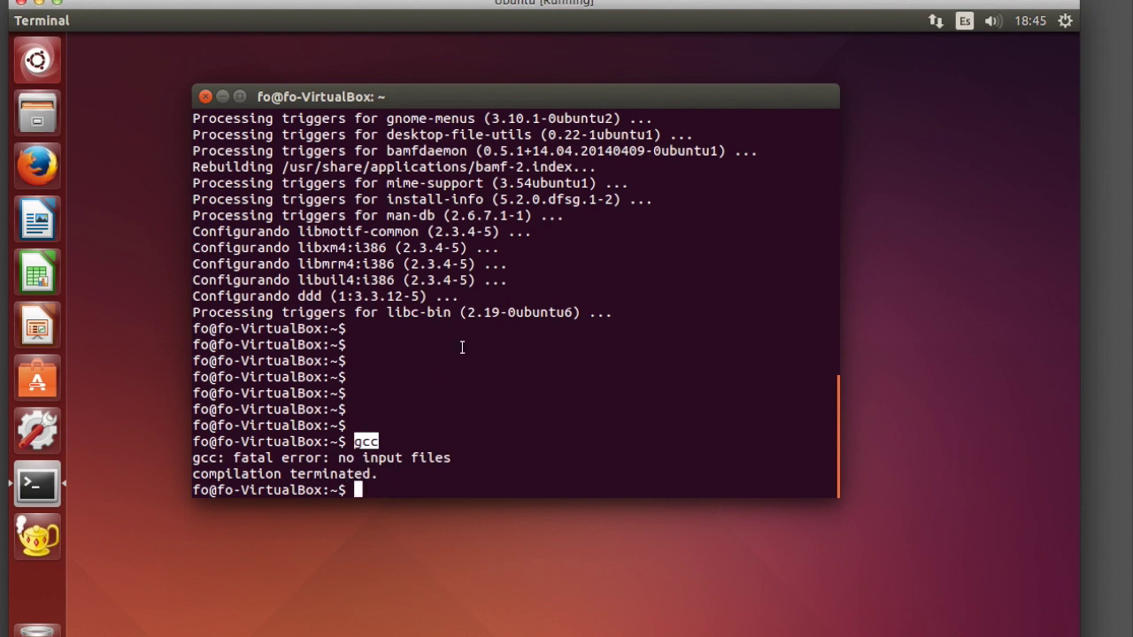
pyautogui.write('d')
pyautogui.write('dd')
# Launch DDD, dismiss its Tip of the Day and DDD Help, then close the Debugger Console.
pyautogui.press('Return')
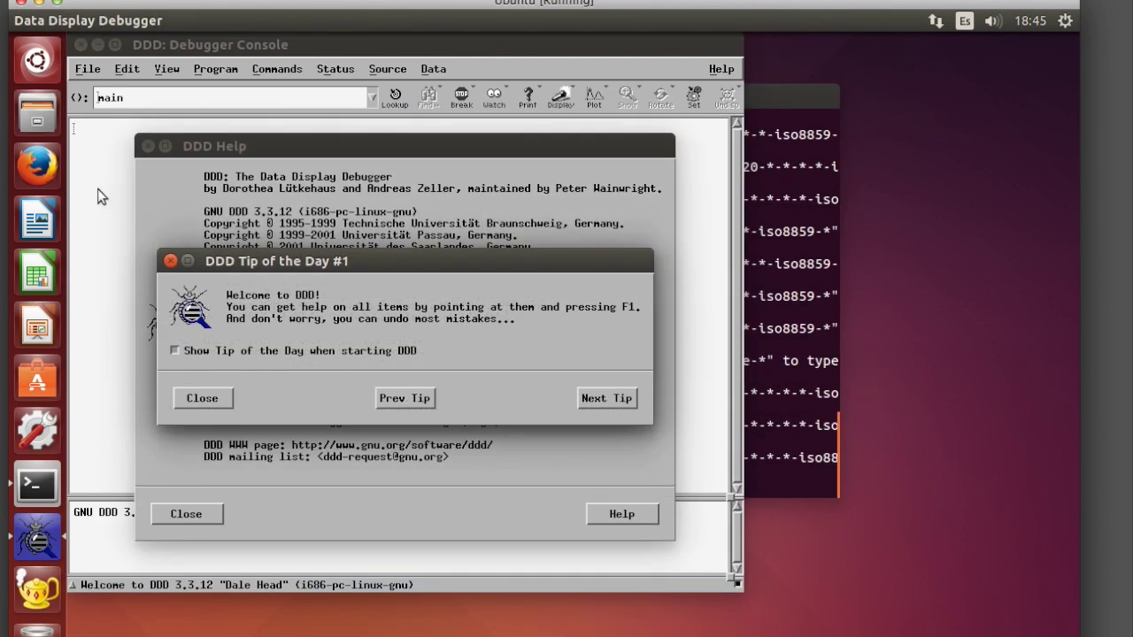
pyautogui.click(204, 400)
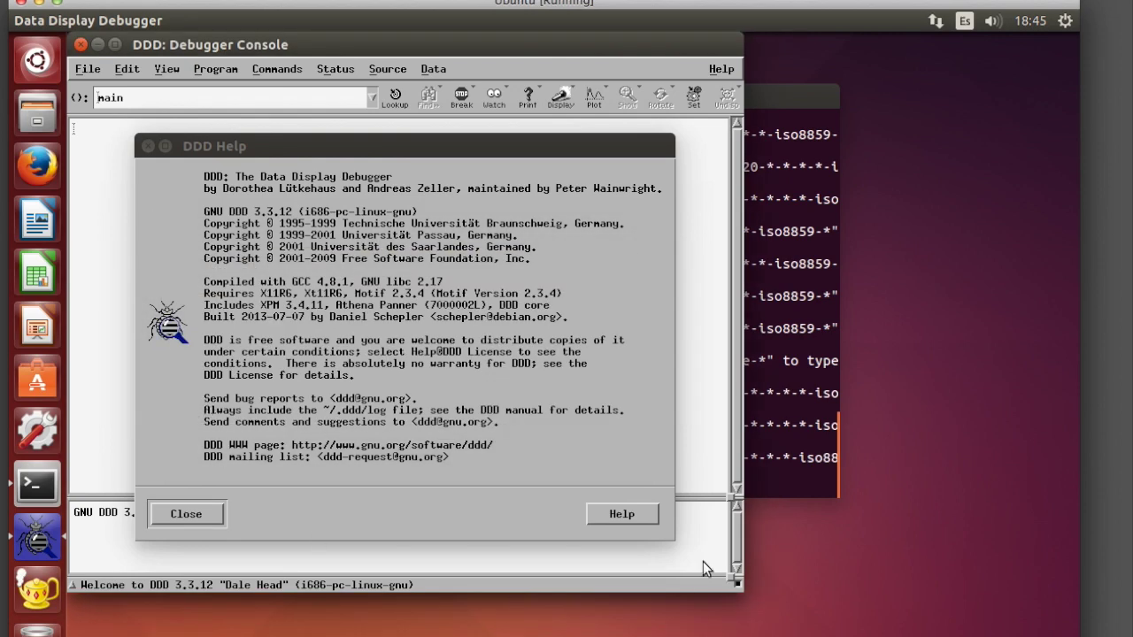
pyautogui.click(191, 513)
pyautogui.moveTo(237, 52); pyautogui.dragTo(410, 63)
pyautogui.click(263, 63)
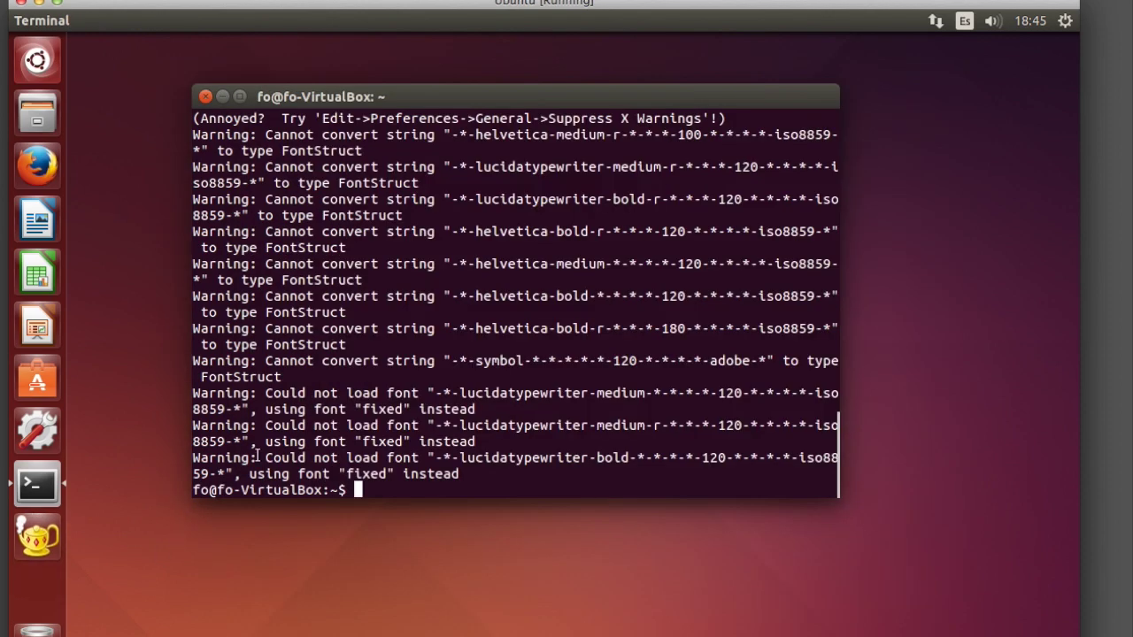